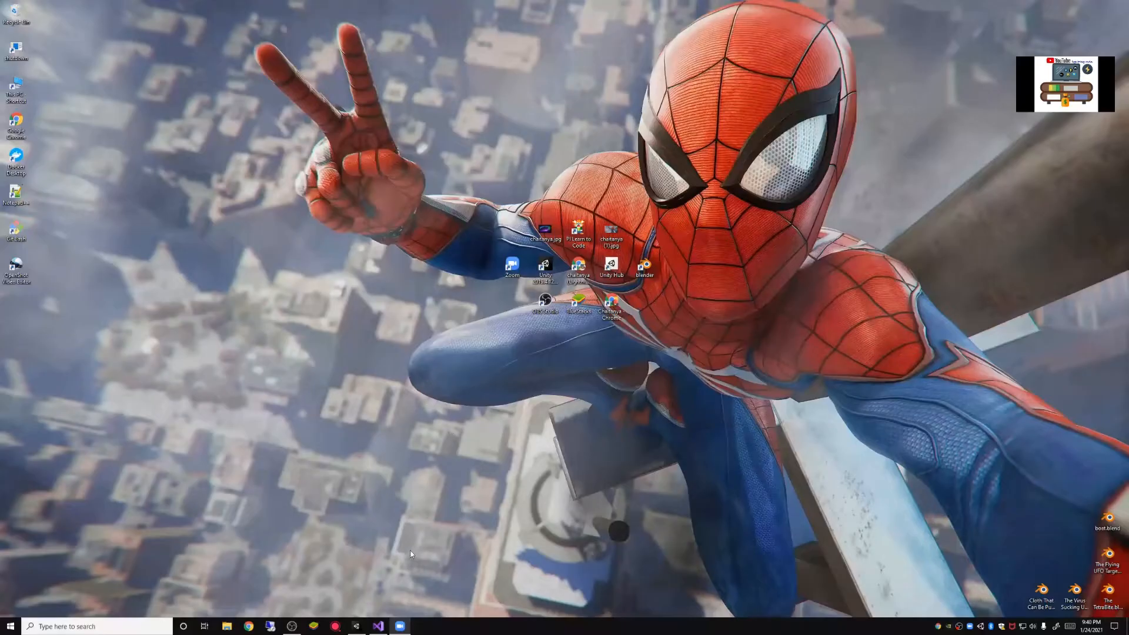
Switch to the Unity racer project and look over the road and the cars from above
click(360, 626)
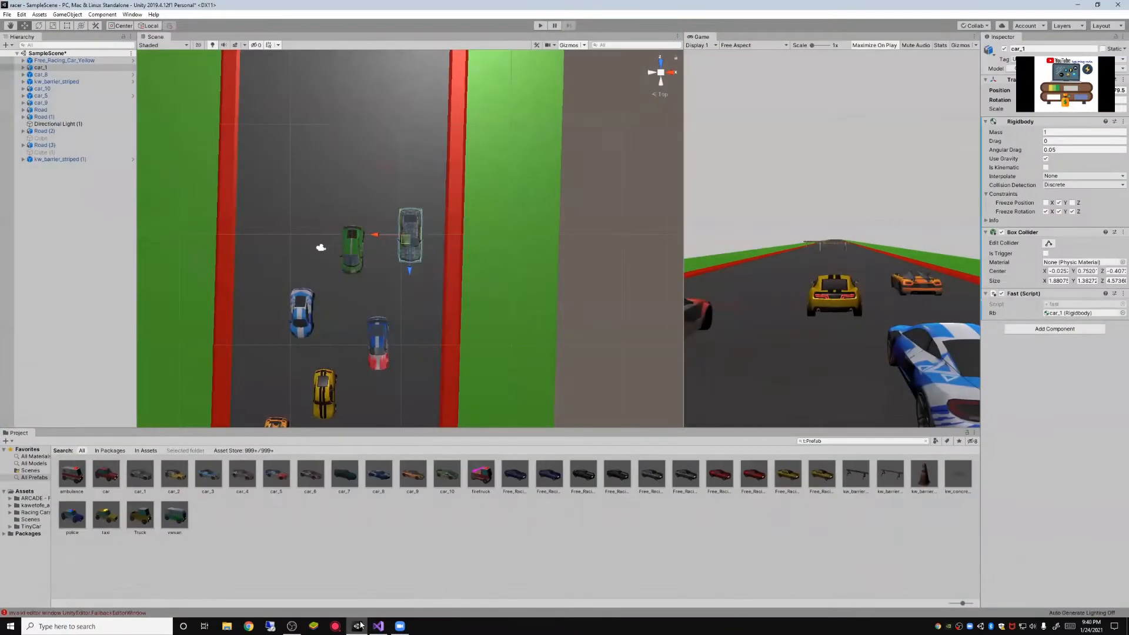
click(617, 226)
scroll(616, 262, down, 5)
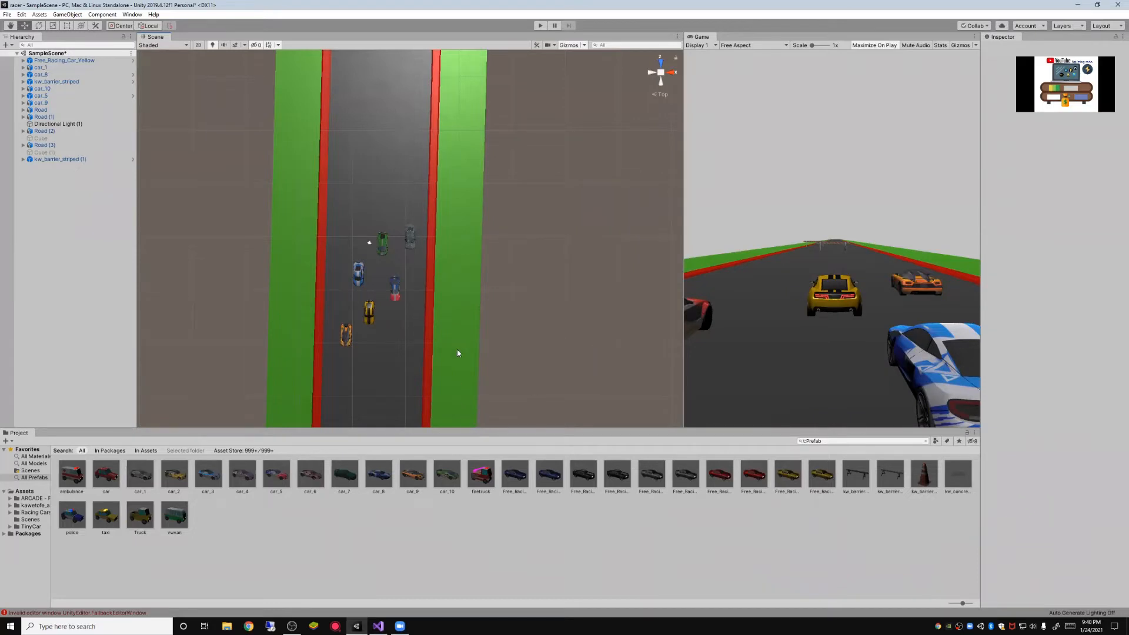
scroll(519, 306, down, 8)
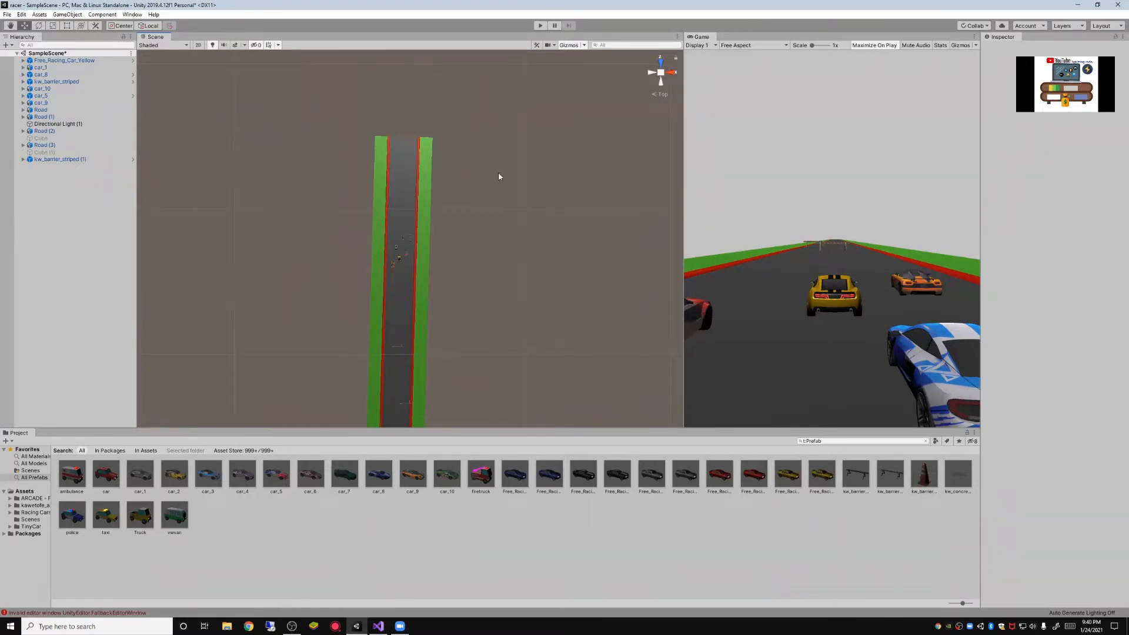
scroll(497, 179, up, 6)
click(442, 206)
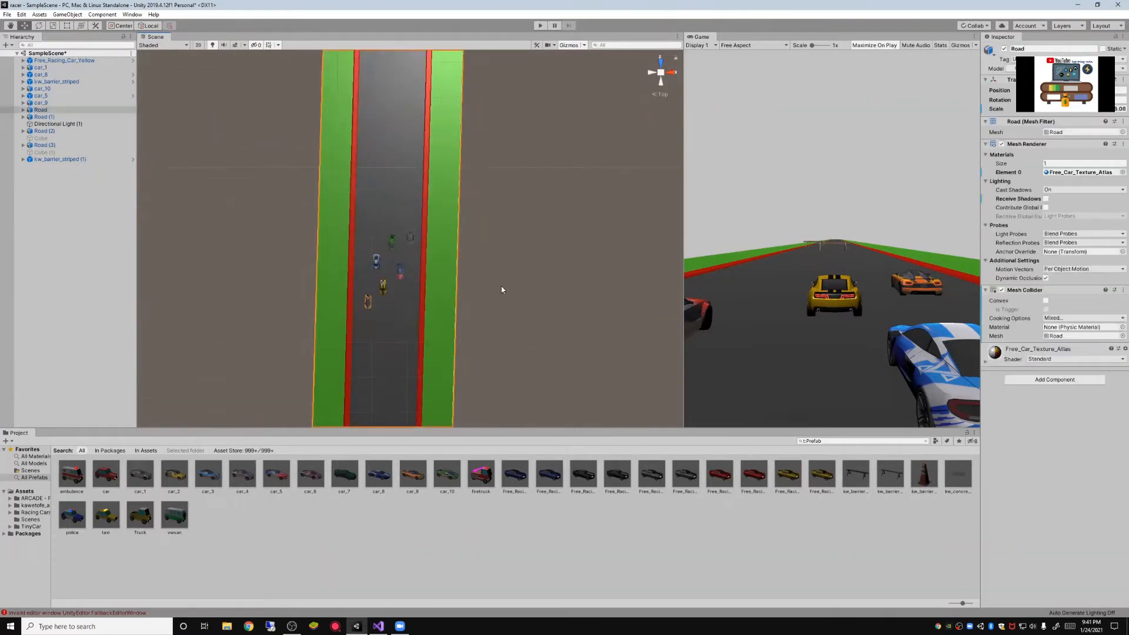
View the track from the side and inspect the nearer striped barrier and the yellow racing car
click(674, 71)
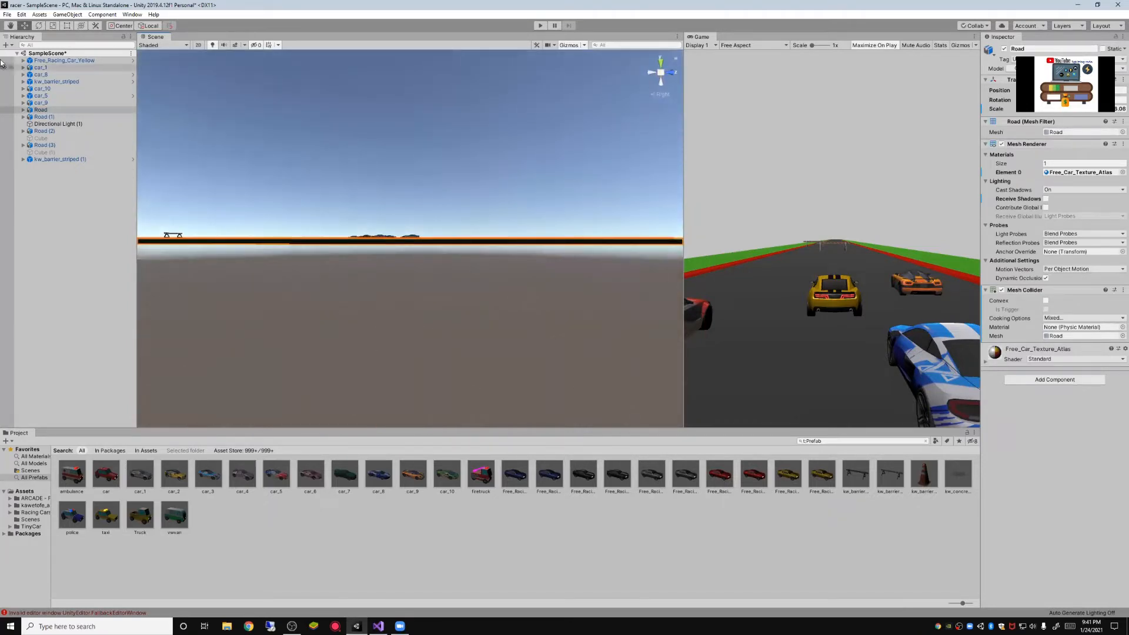
click(11, 26)
drag(376, 154, 535, 212)
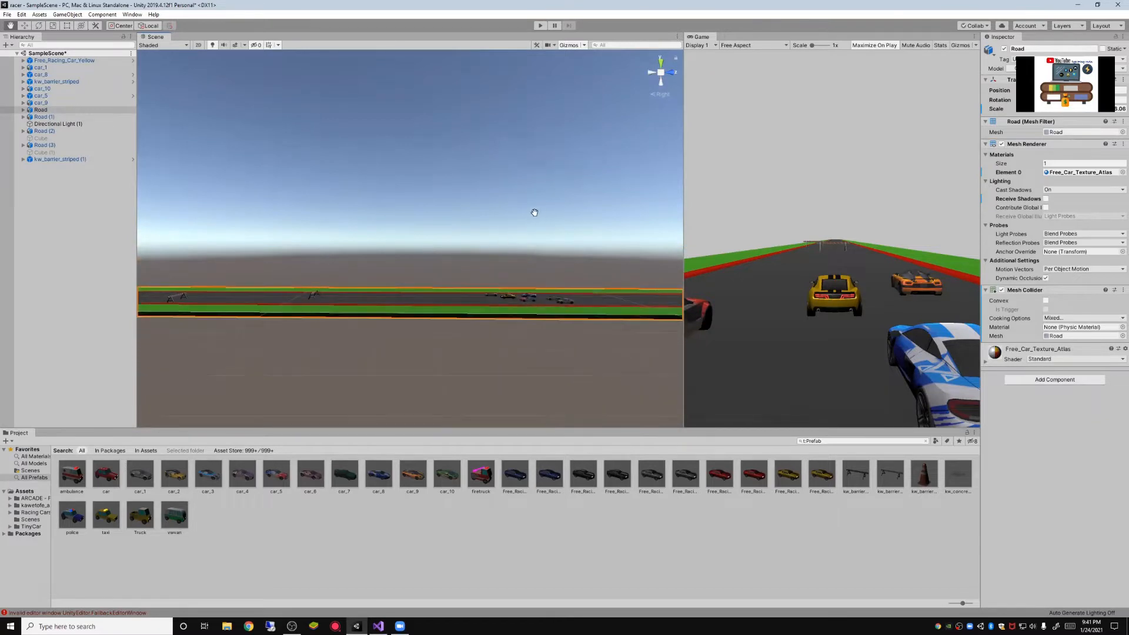
click(24, 26)
click(313, 297)
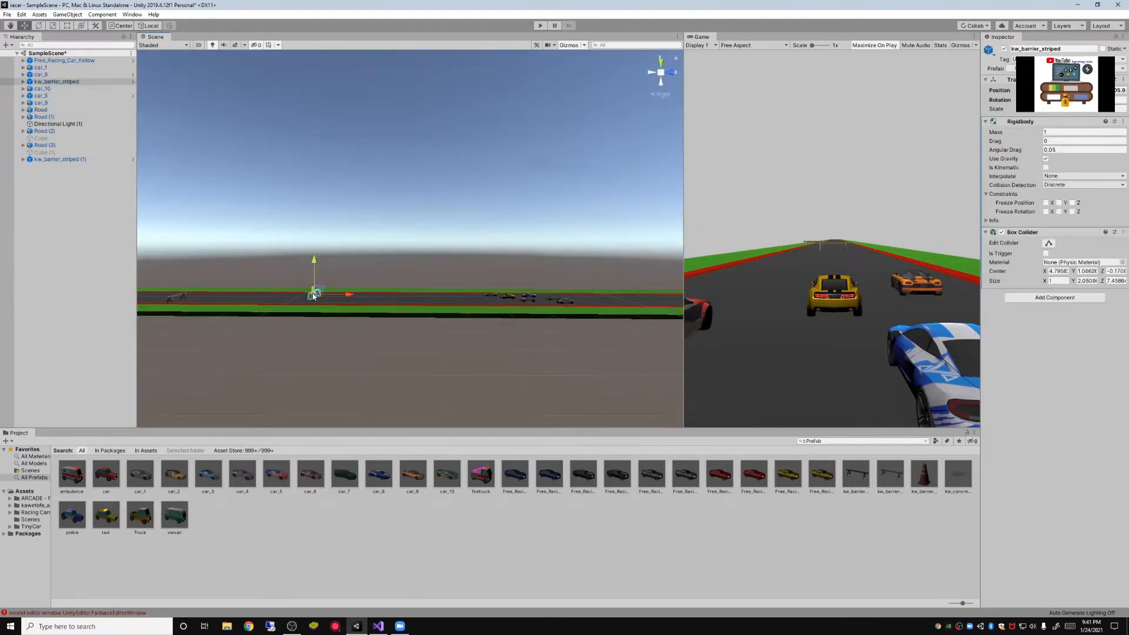
click(381, 241)
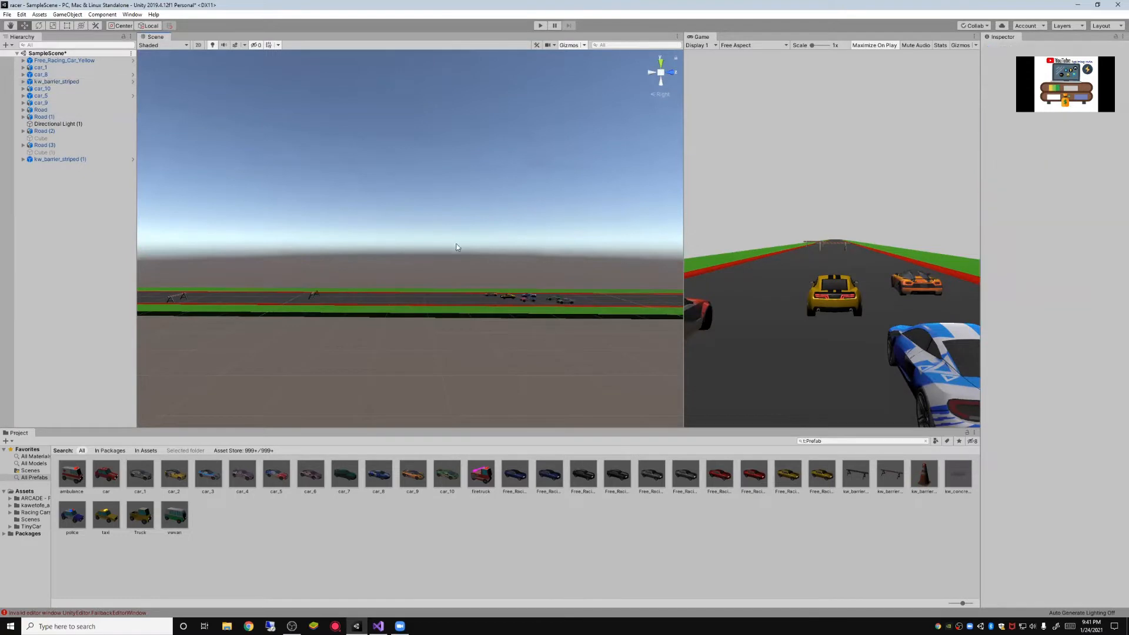
click(506, 295)
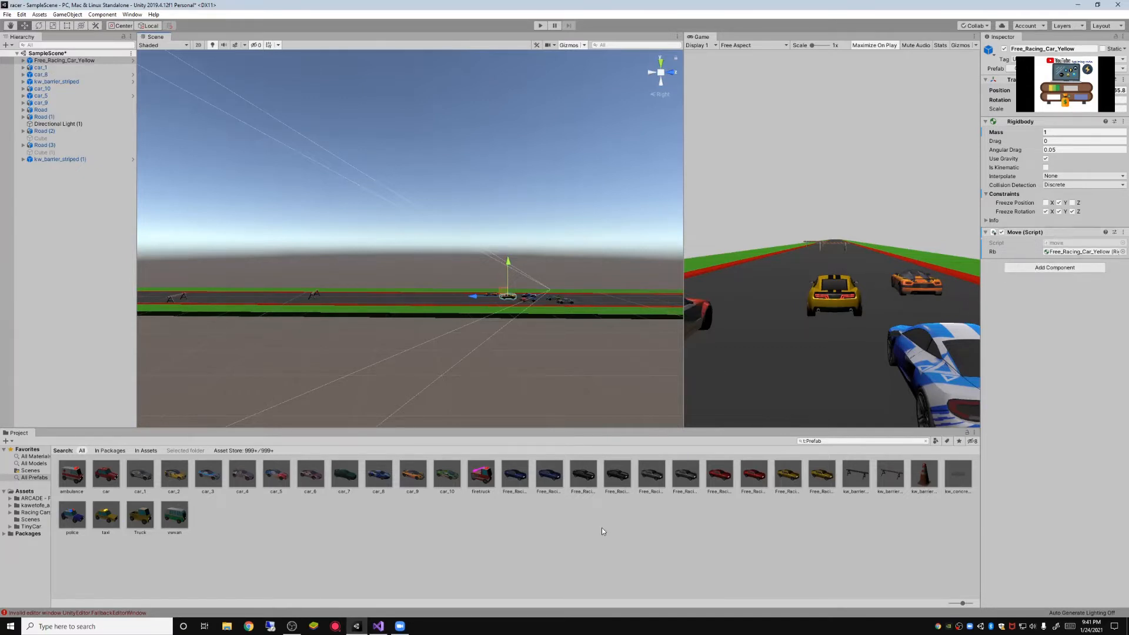
Switch to Visual Studio and read through the fast script's impulse force and key-controlled movement
click(380, 625)
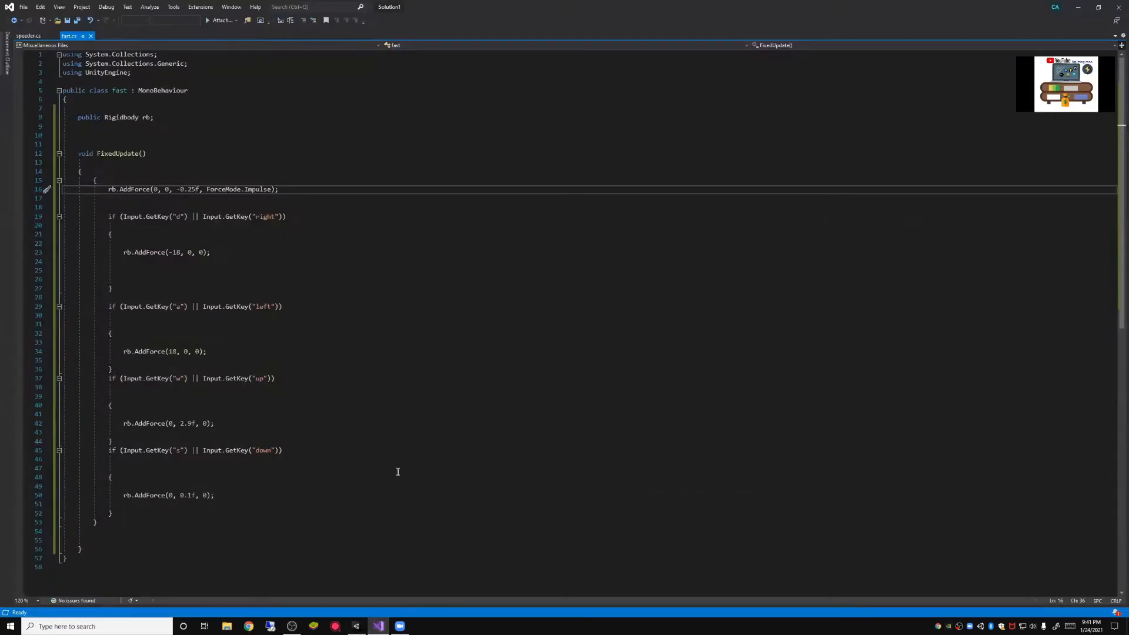
scroll(399, 328, down, 2)
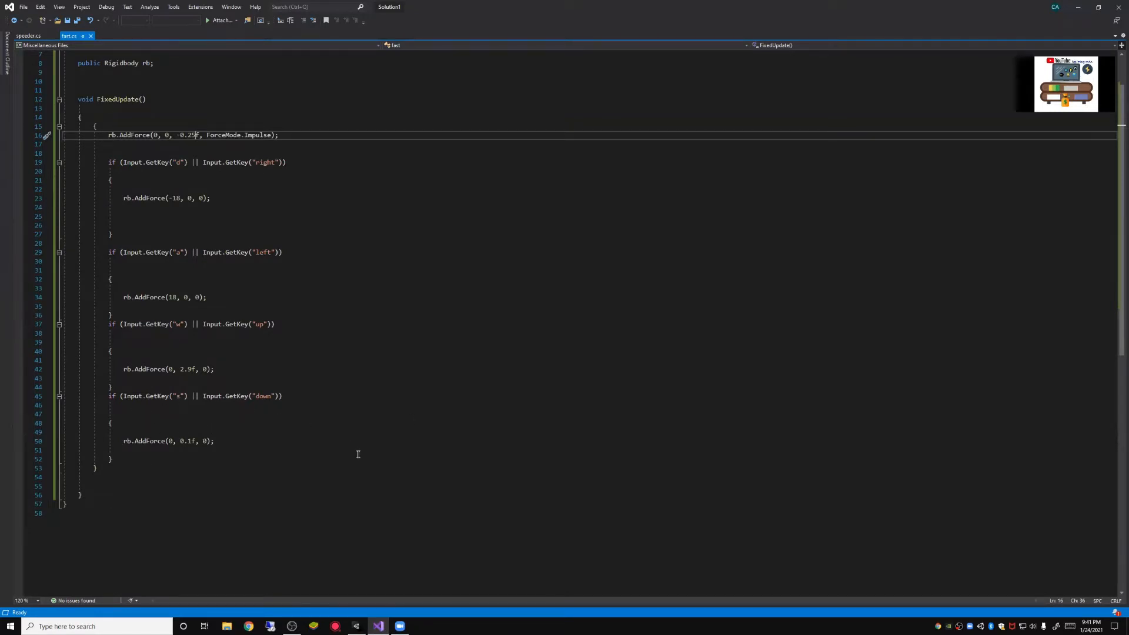
scroll(360, 453, up, 2)
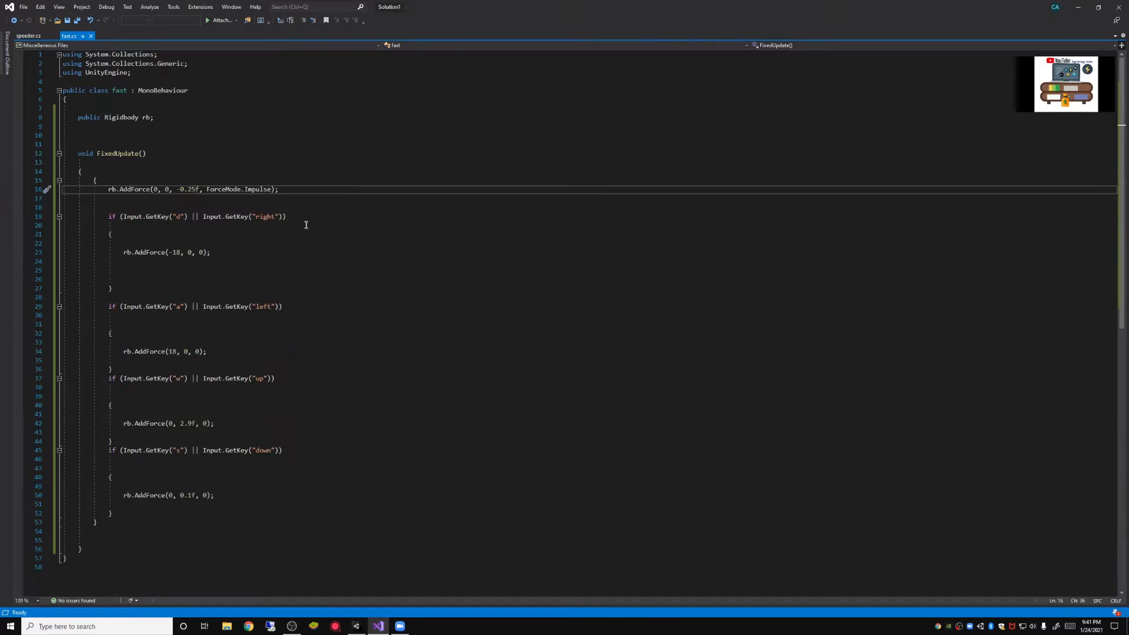
Switch back to Unity and test-play the race, steering the yellow car before stopping the game
click(361, 626)
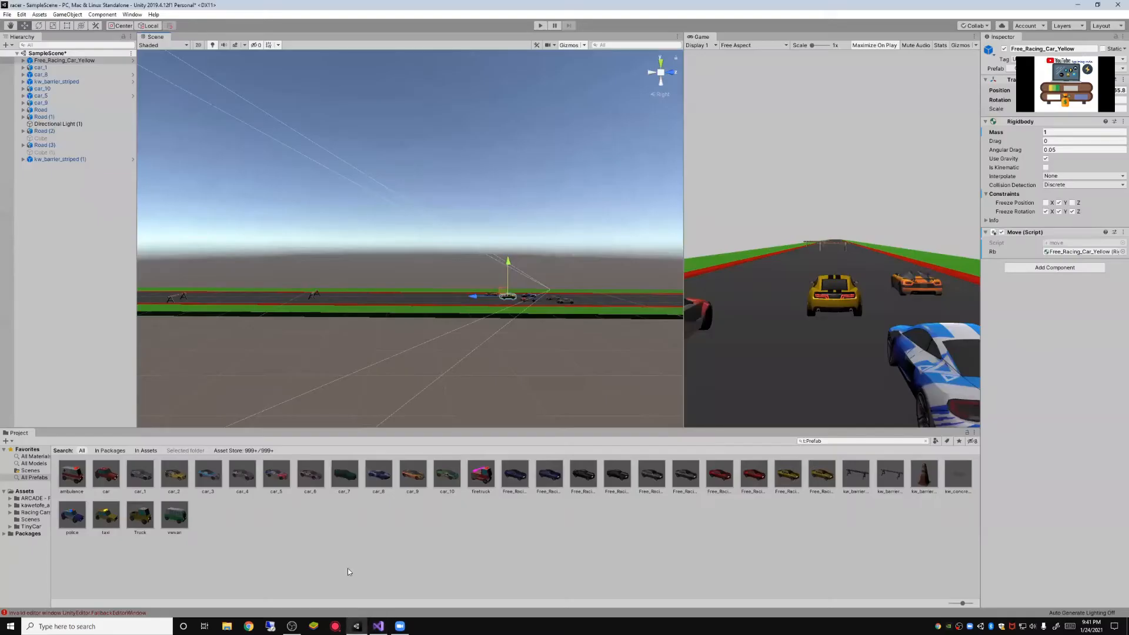
click(540, 26)
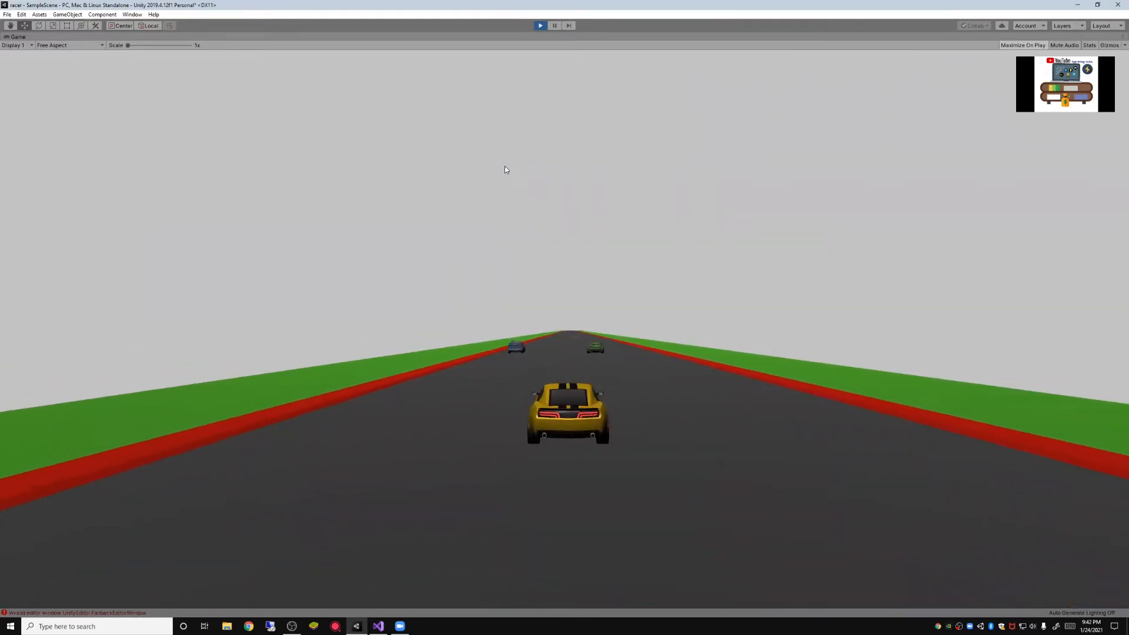
key(d)
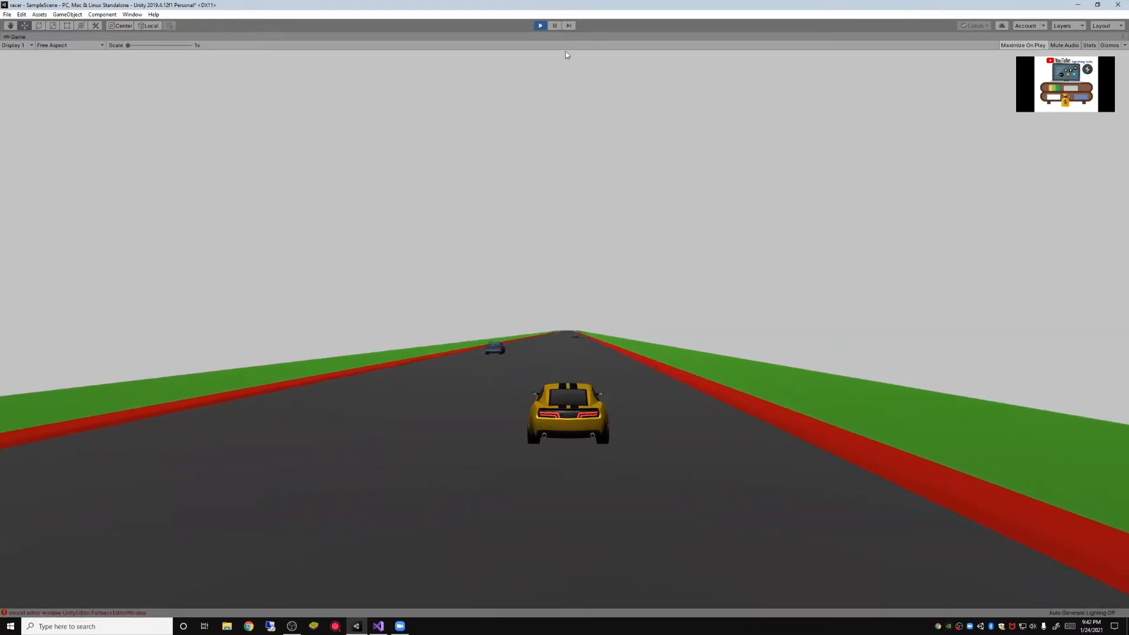
click(540, 25)
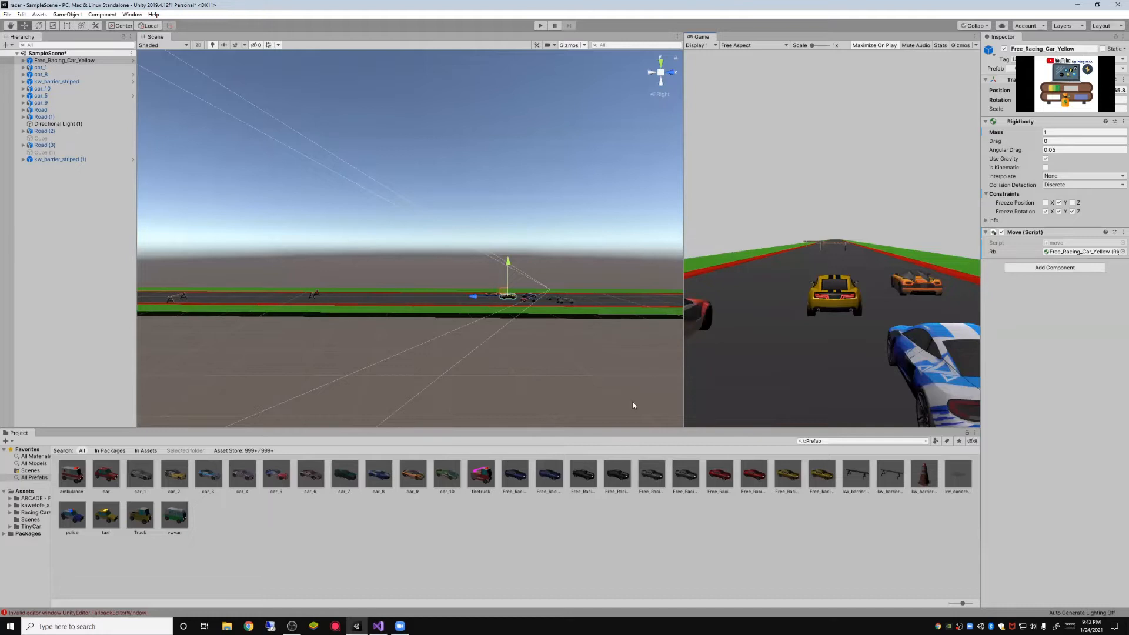
Open the mover script from the project's Assets folder and read through its code
click(30, 471)
click(26, 491)
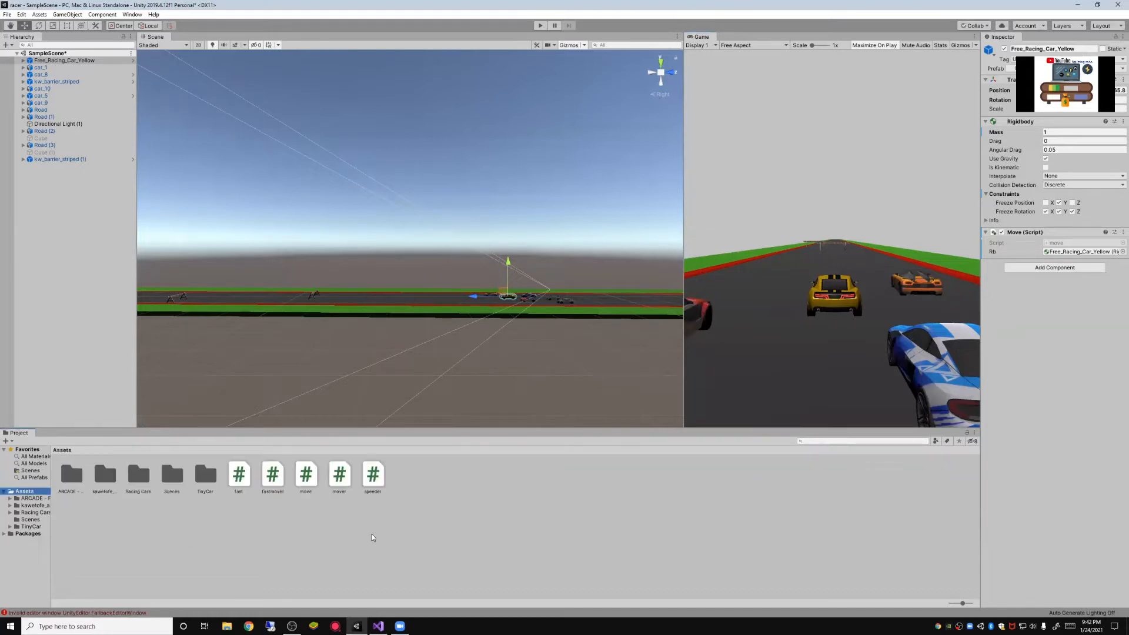
click(340, 477)
double_click(339, 482)
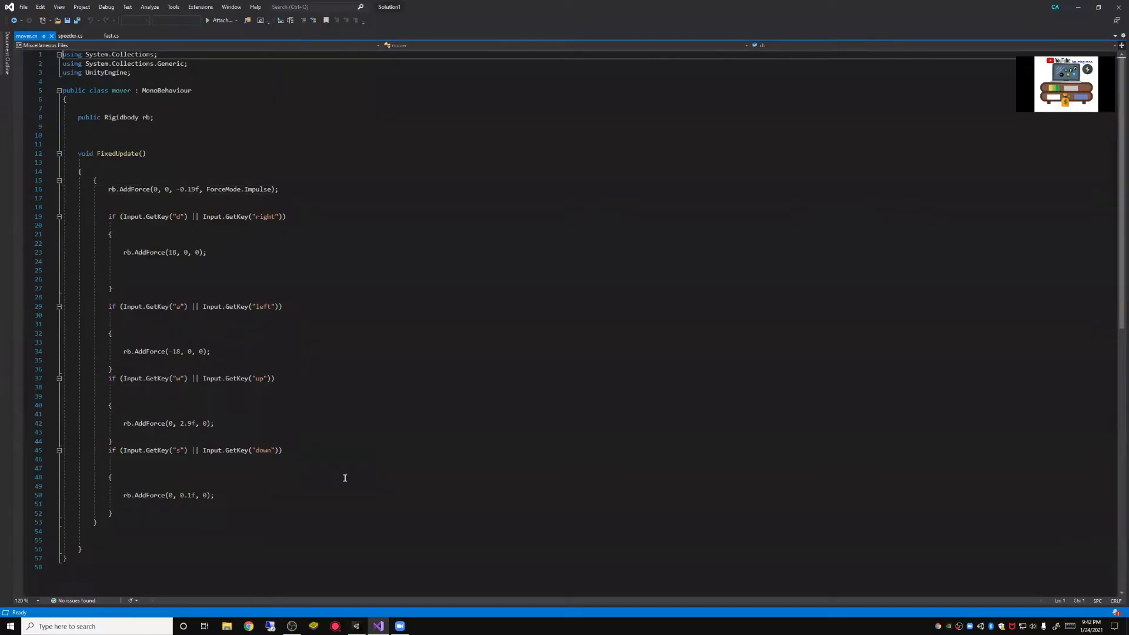
scroll(300, 497, down, 4)
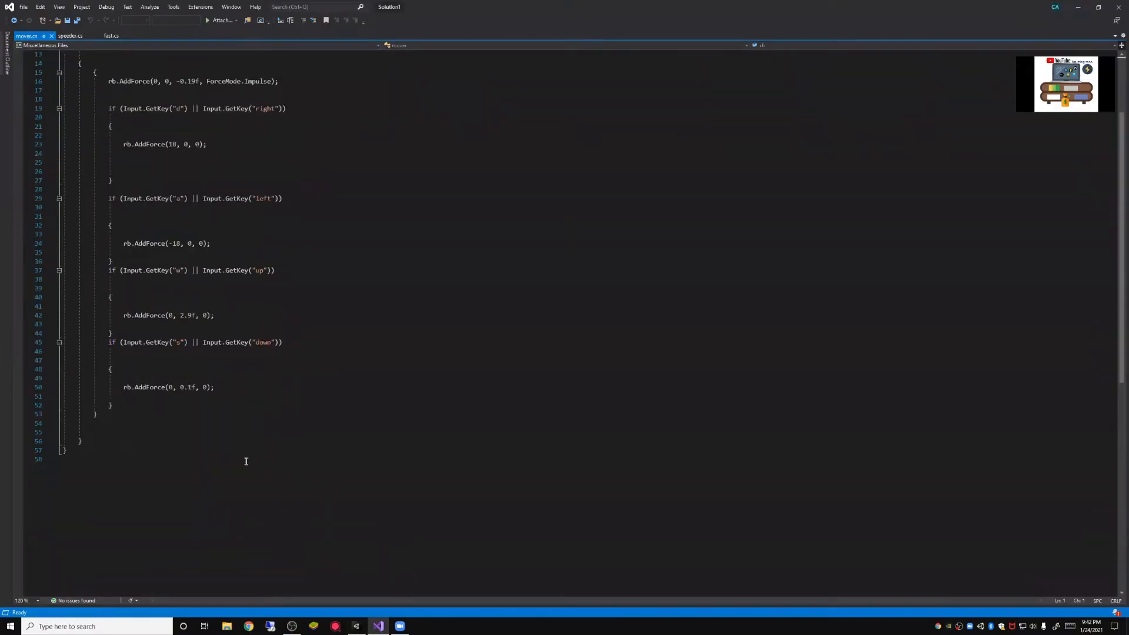
scroll(253, 459, up, 4)
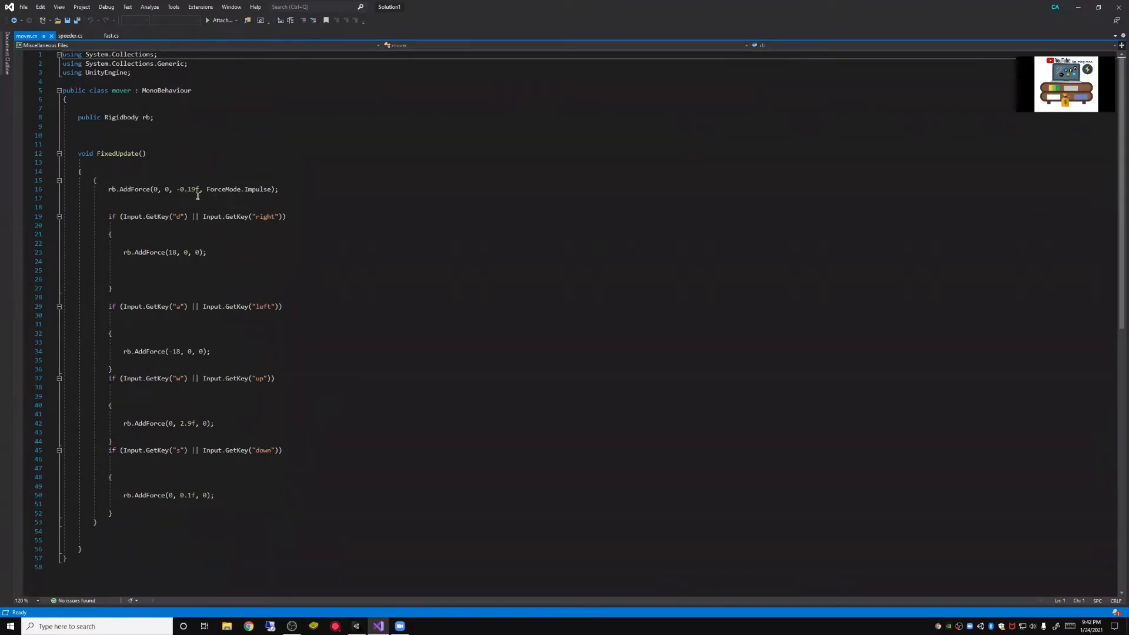
Return to Unity and check which movement scripts car_9, car_8, car_1 and car_10 use, previewing the speeder script as well
click(356, 626)
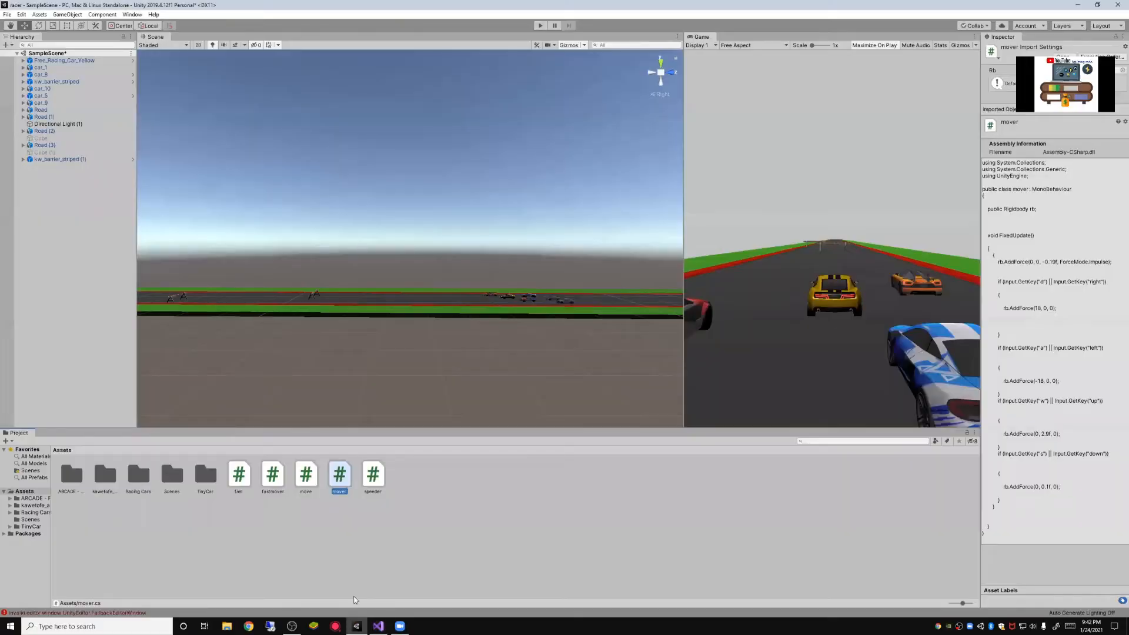
click(490, 298)
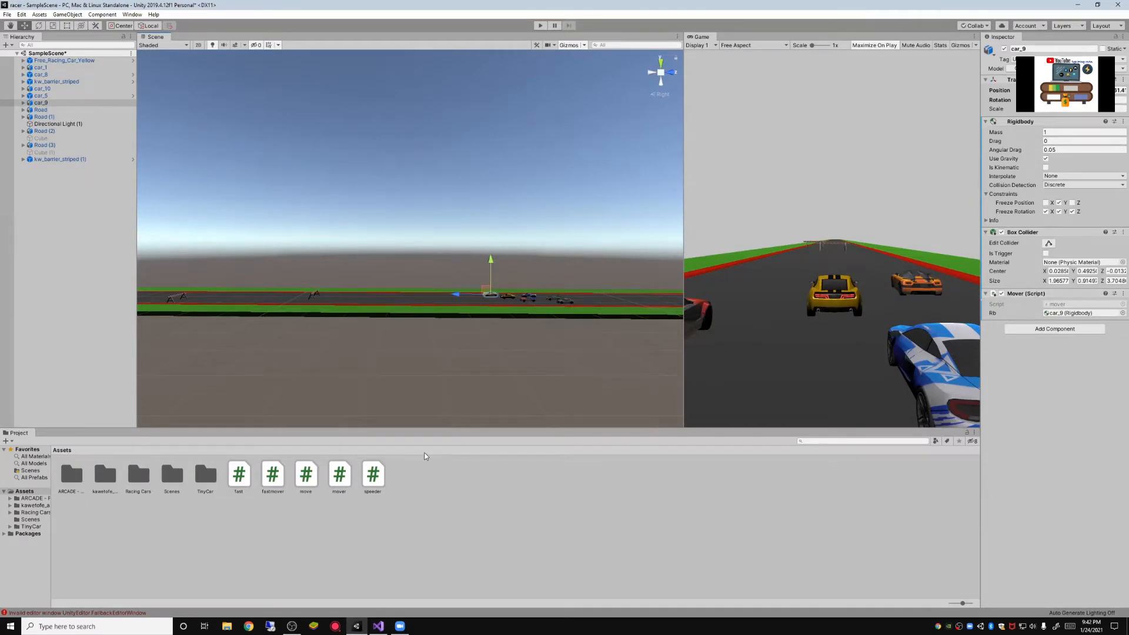
click(529, 297)
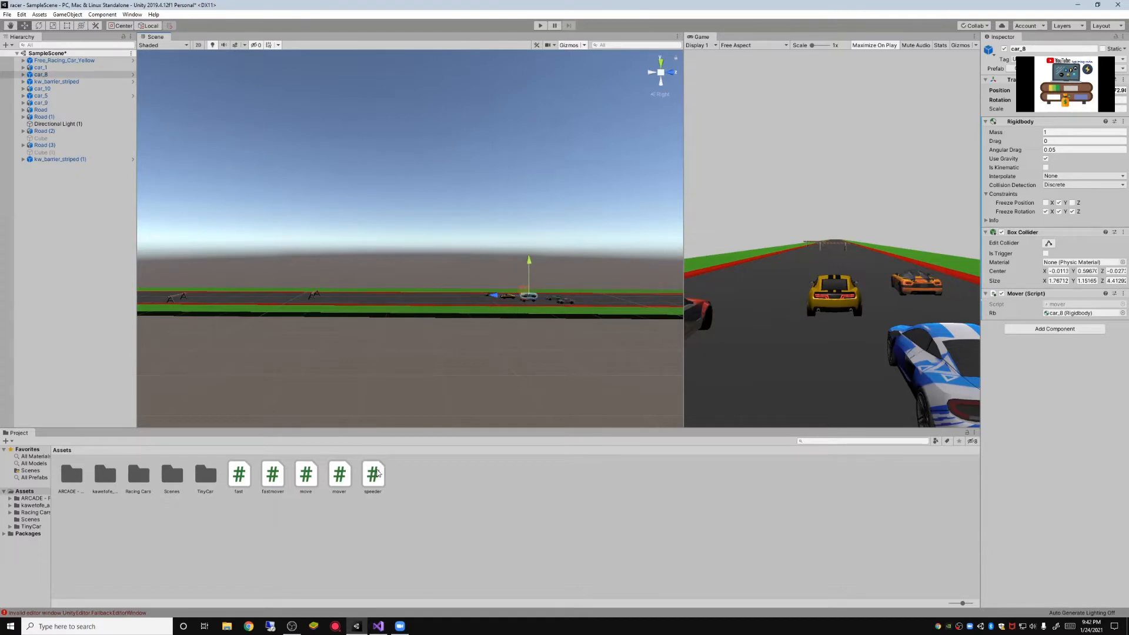
click(376, 474)
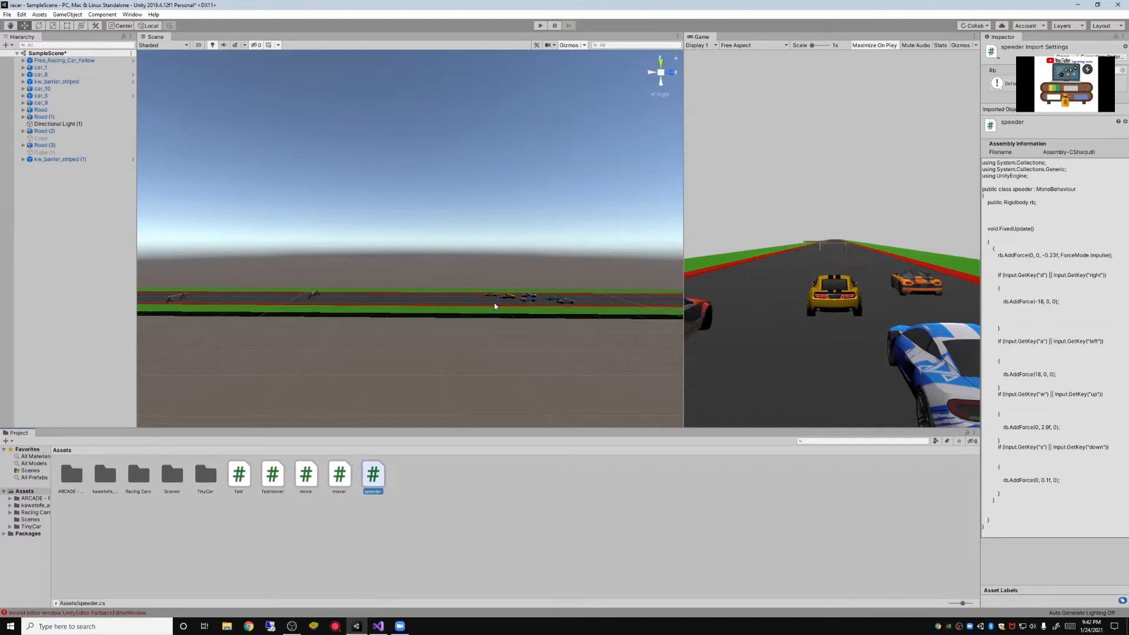
click(565, 302)
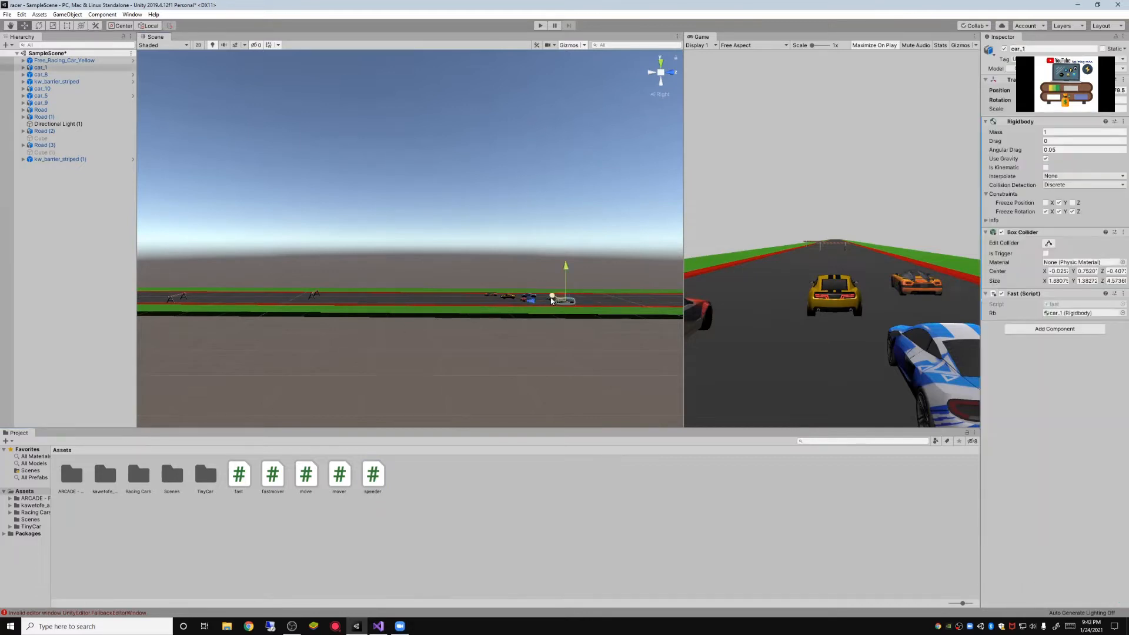
click(551, 301)
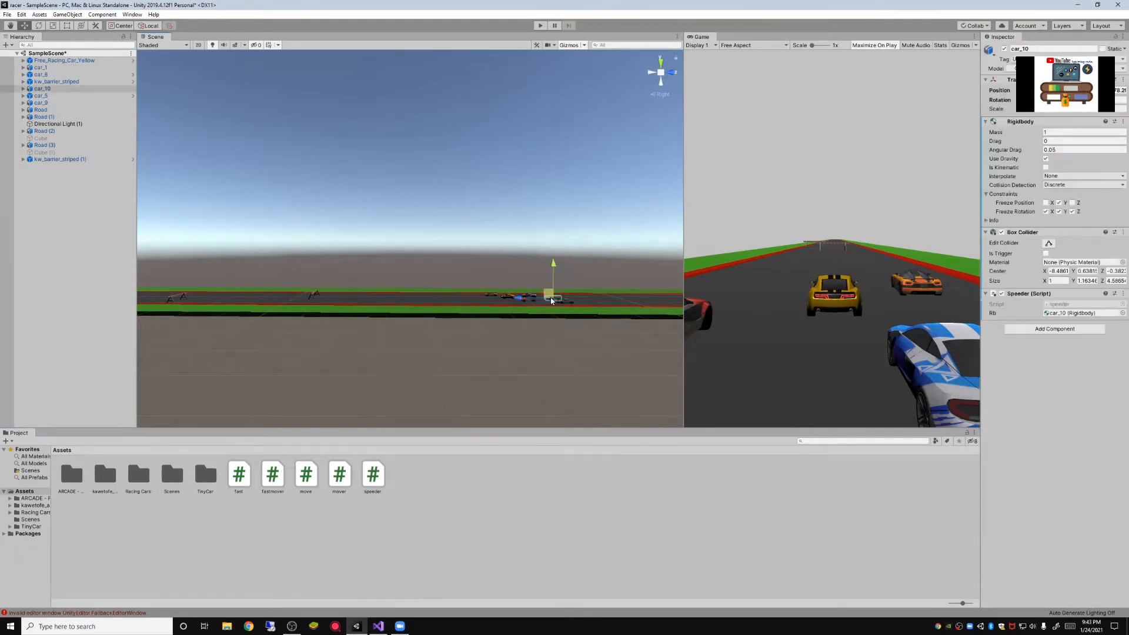
click(281, 479)
click(563, 301)
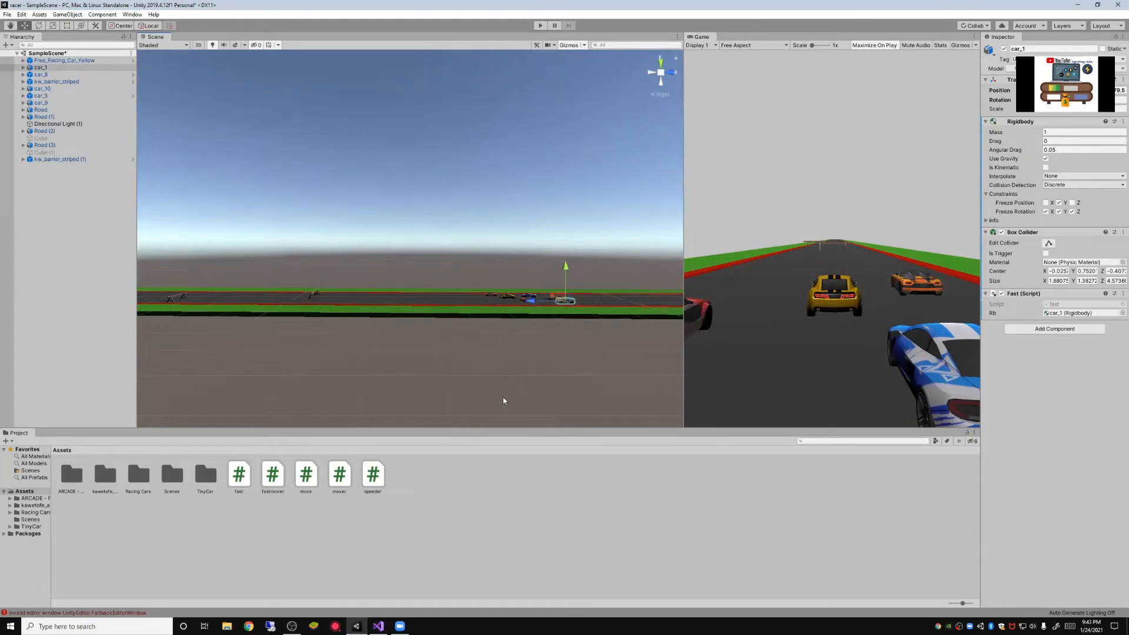
Switch to Visual Studio and compare the impulse force values in the mover and speeder scripts
click(378, 626)
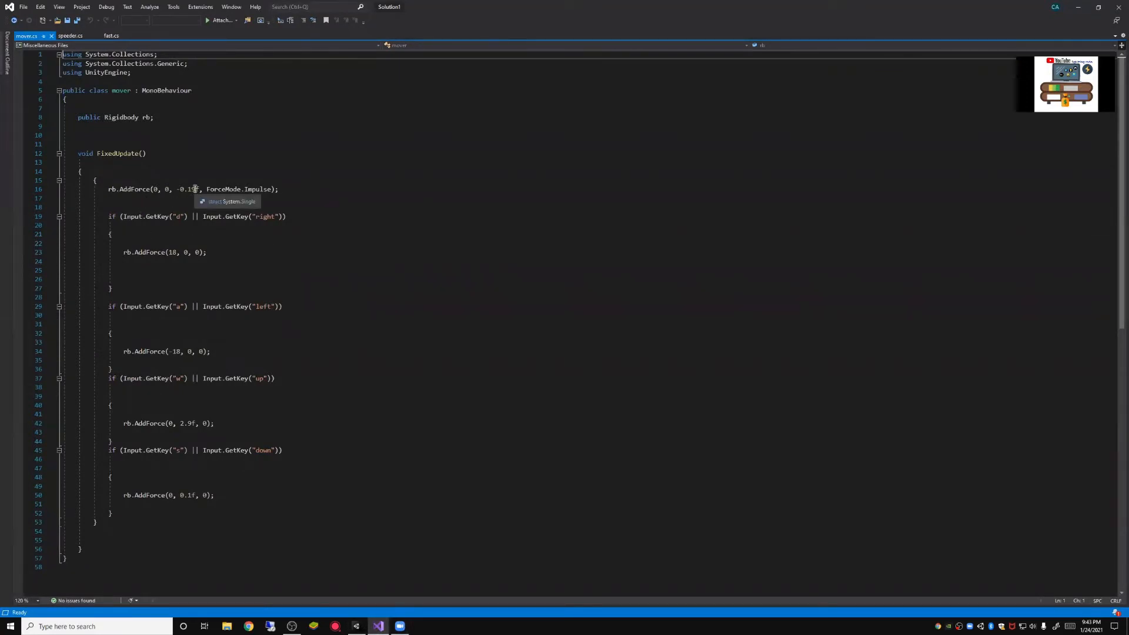
drag(202, 189, 173, 190)
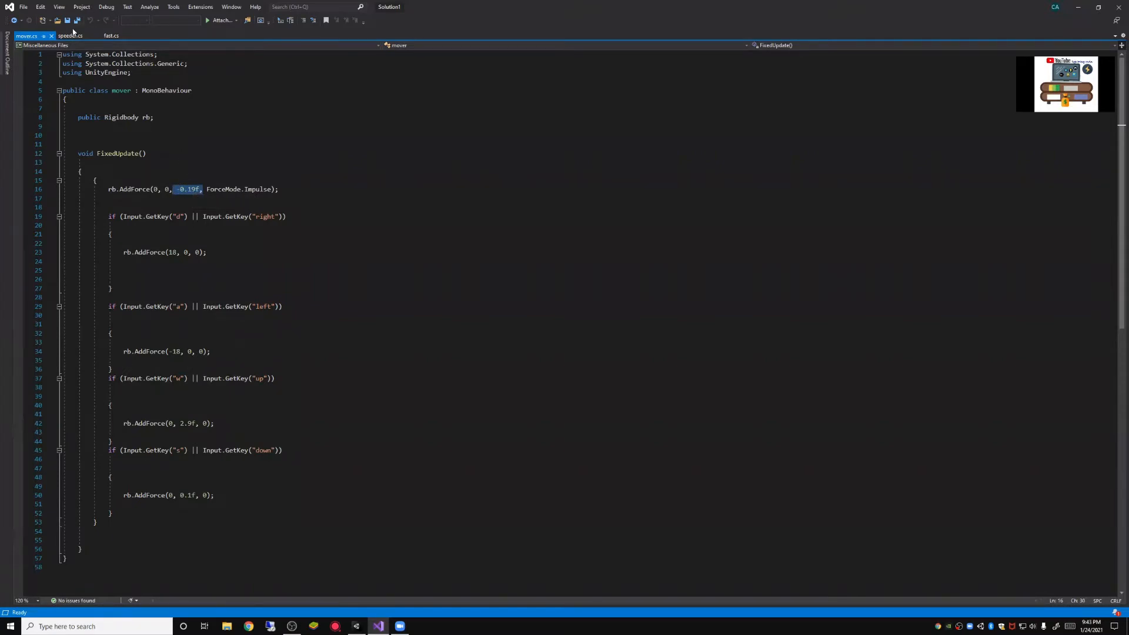
click(74, 36)
click(328, 171)
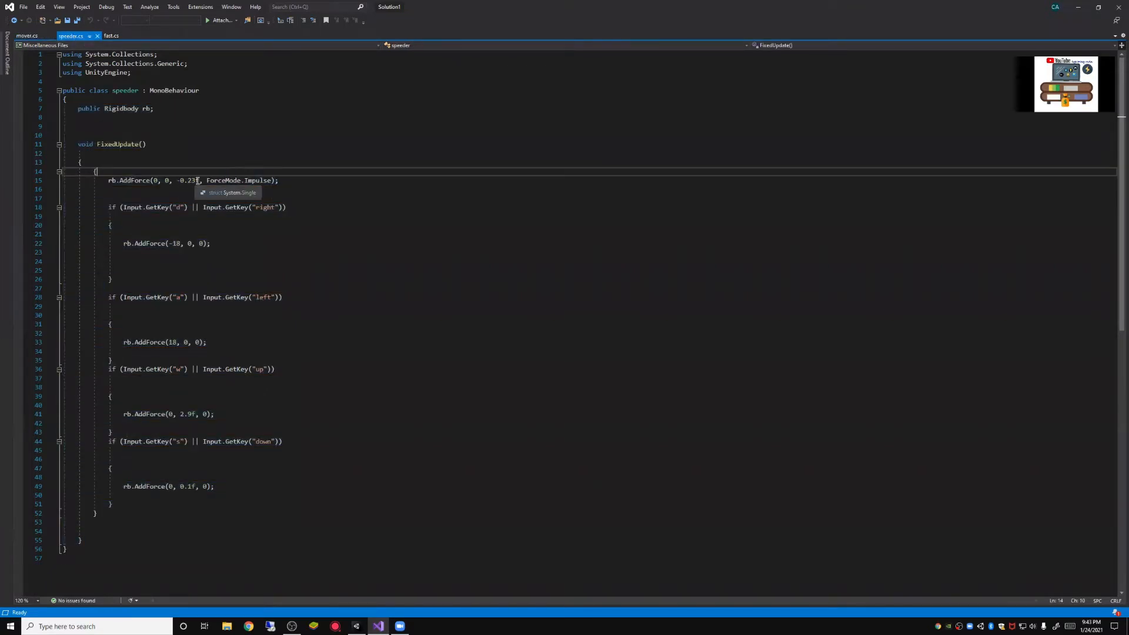
drag(199, 181, 177, 182)
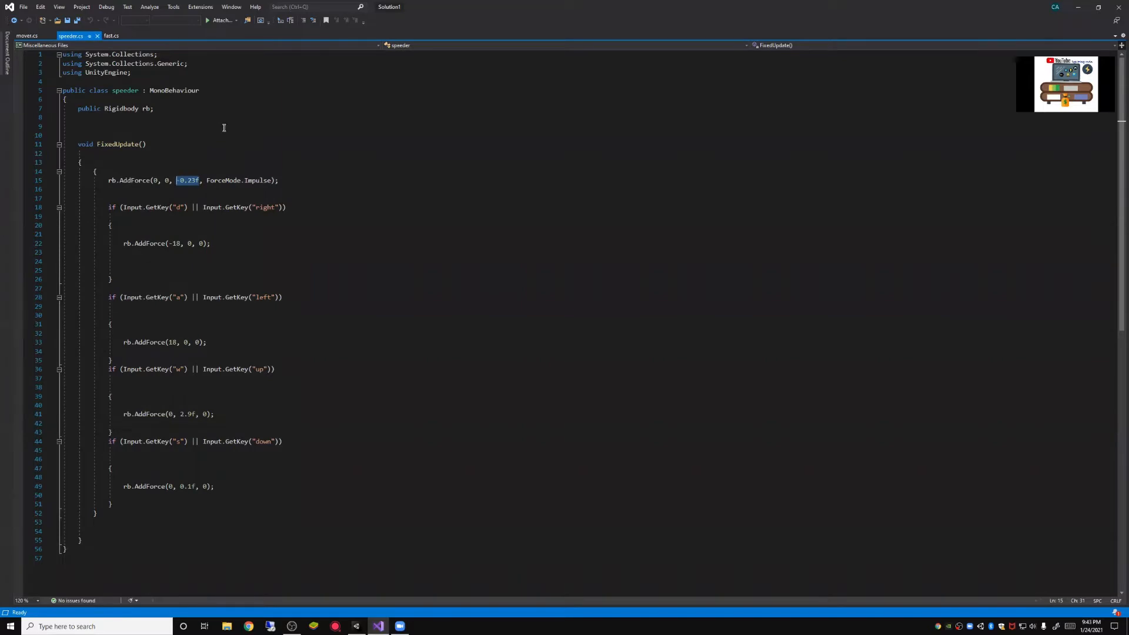
click(63, 38)
Switch back to Unity and view the race track and cars from the front
mouse_move(357, 625)
click(387, 562)
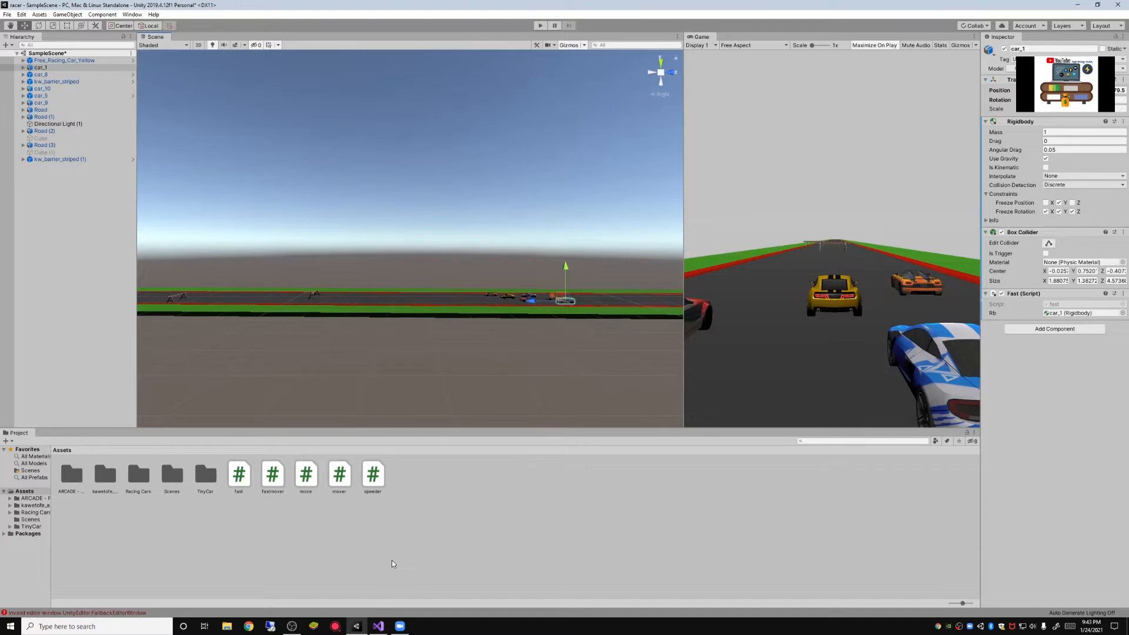
click(674, 74)
scroll(503, 243, up, 2)
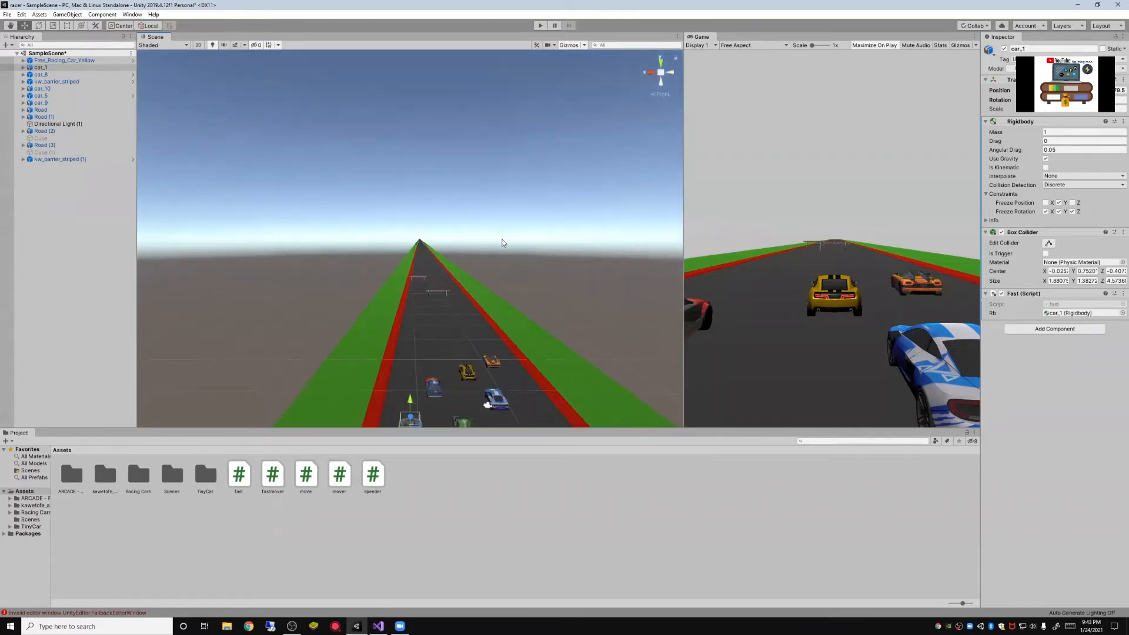
scroll(503, 243, down, 2)
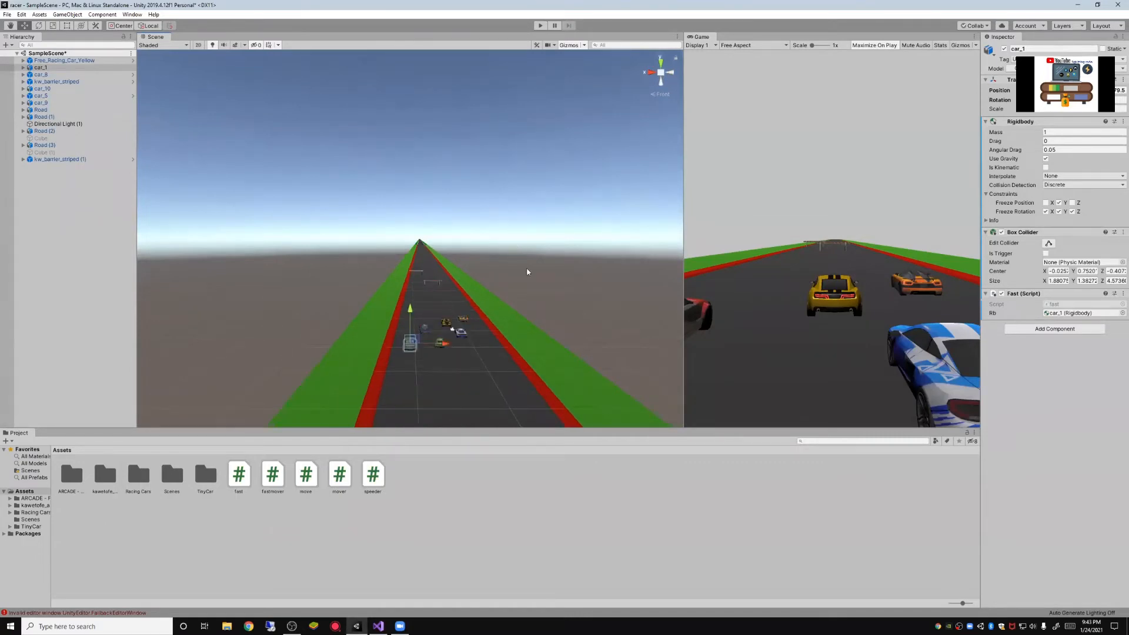
Rename SampleScene in the Scenes folder to Level 1, ignore the scene reload, and reopen the Scenes folder
click(38, 471)
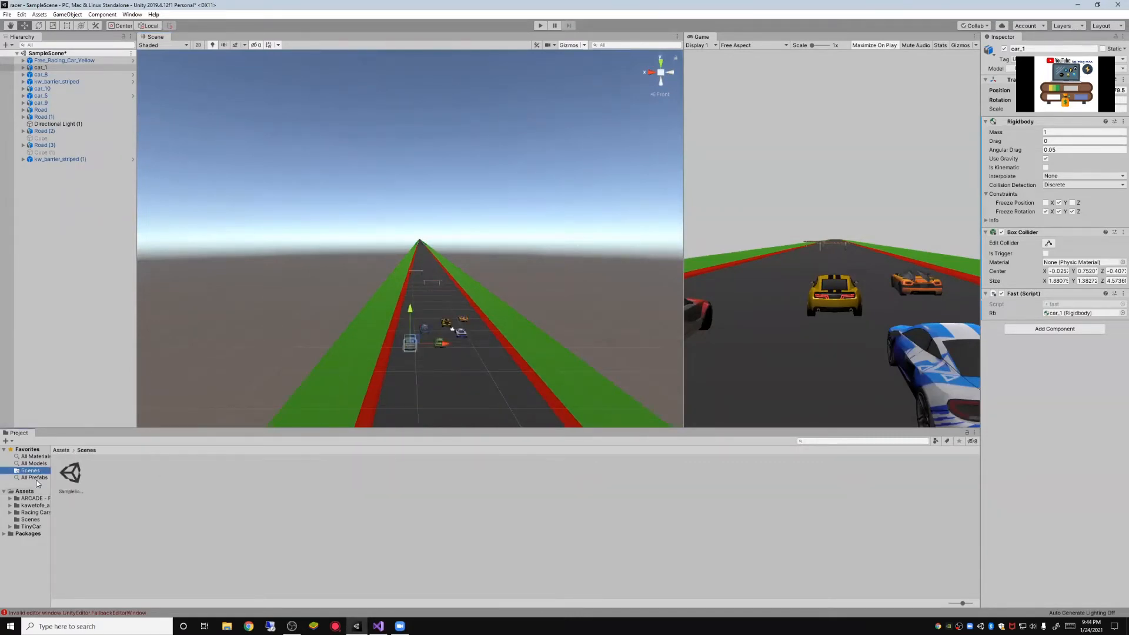
click(70, 488)
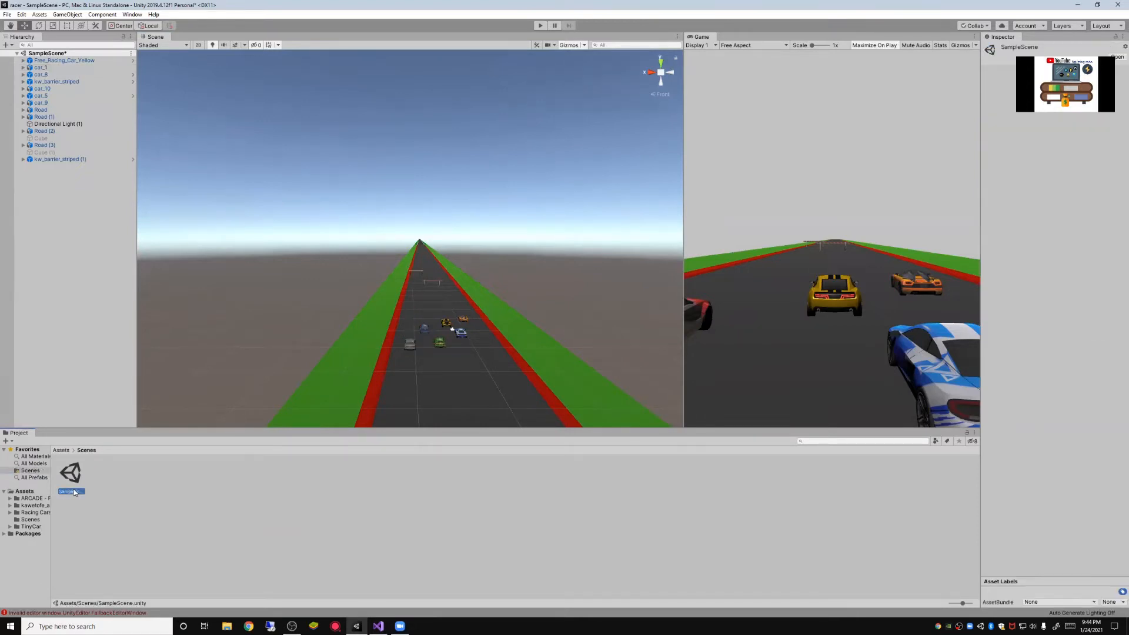
right_click(74, 492)
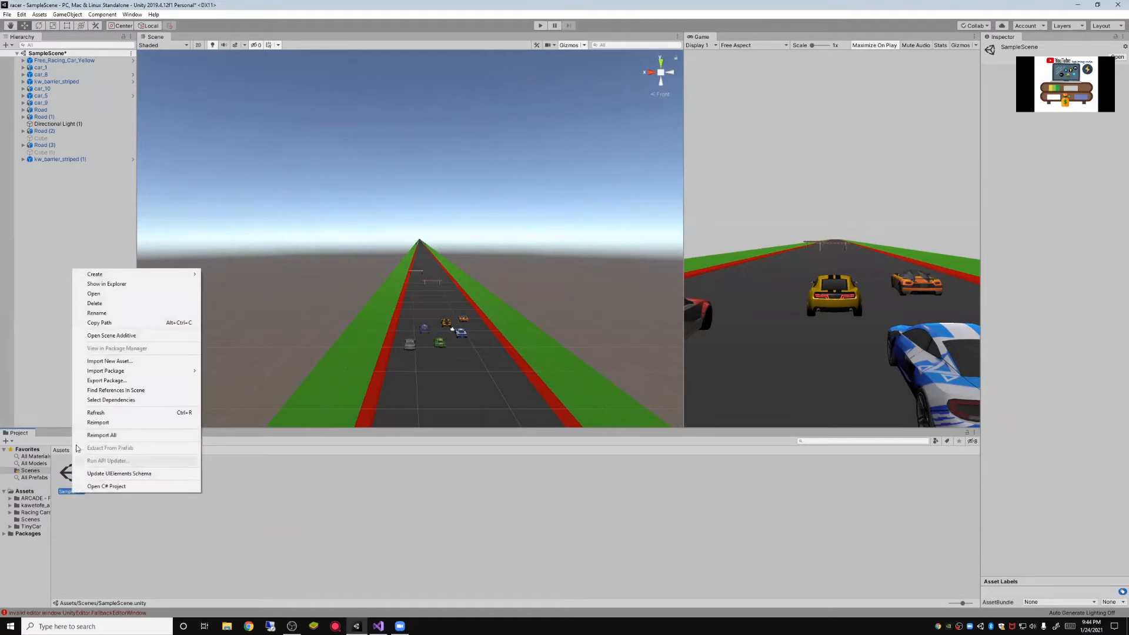
click(104, 314)
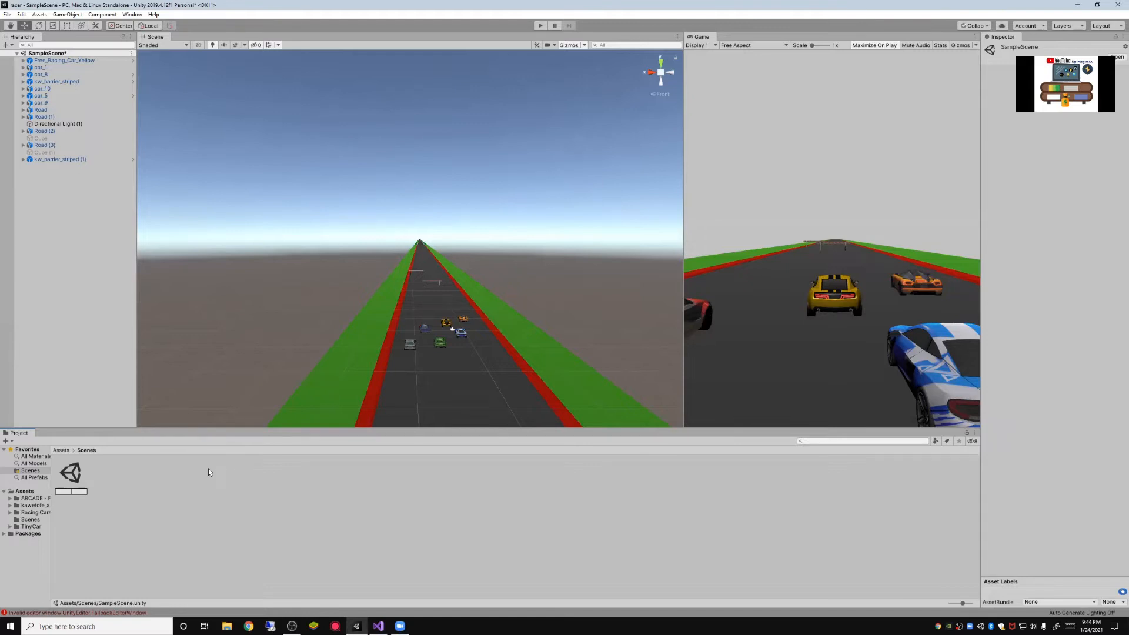
text(evel 1)
key(Return)
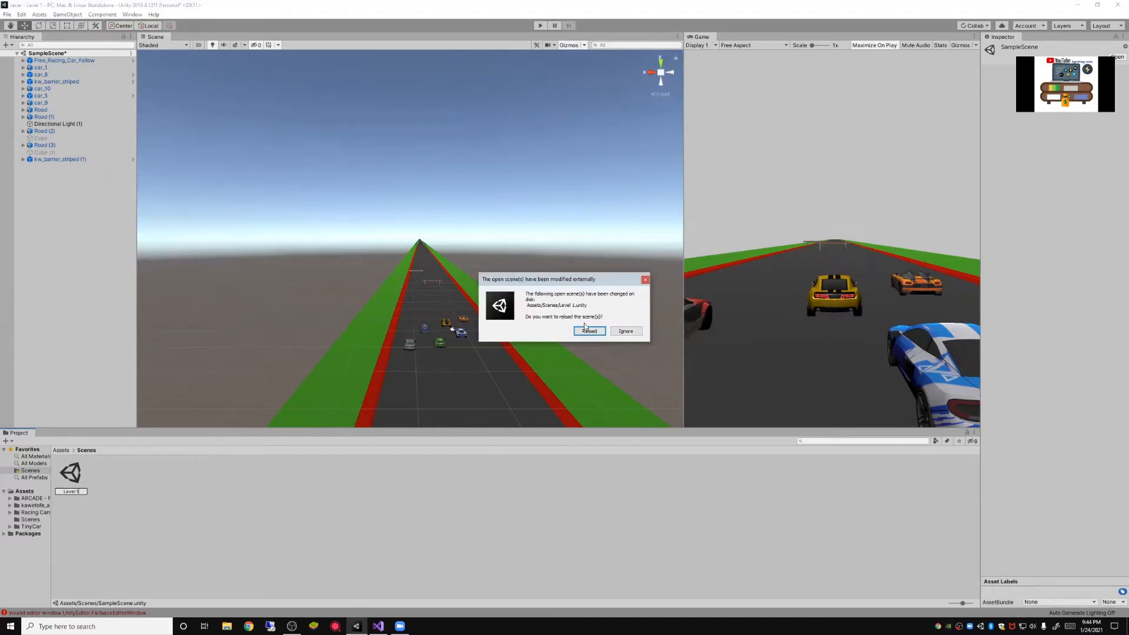
click(621, 332)
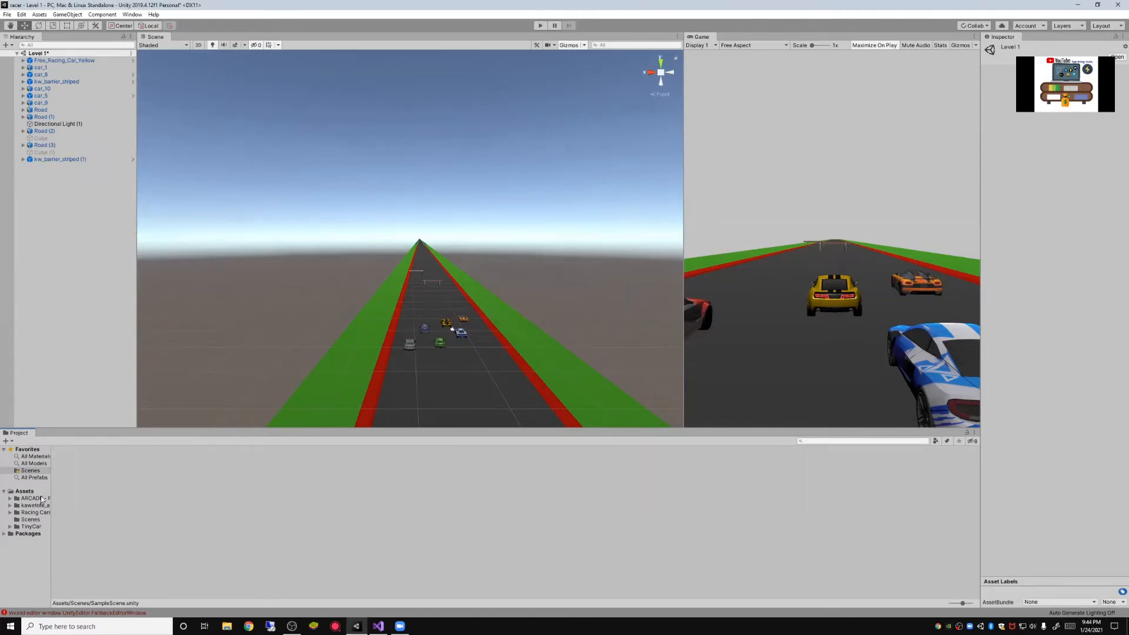
click(33, 478)
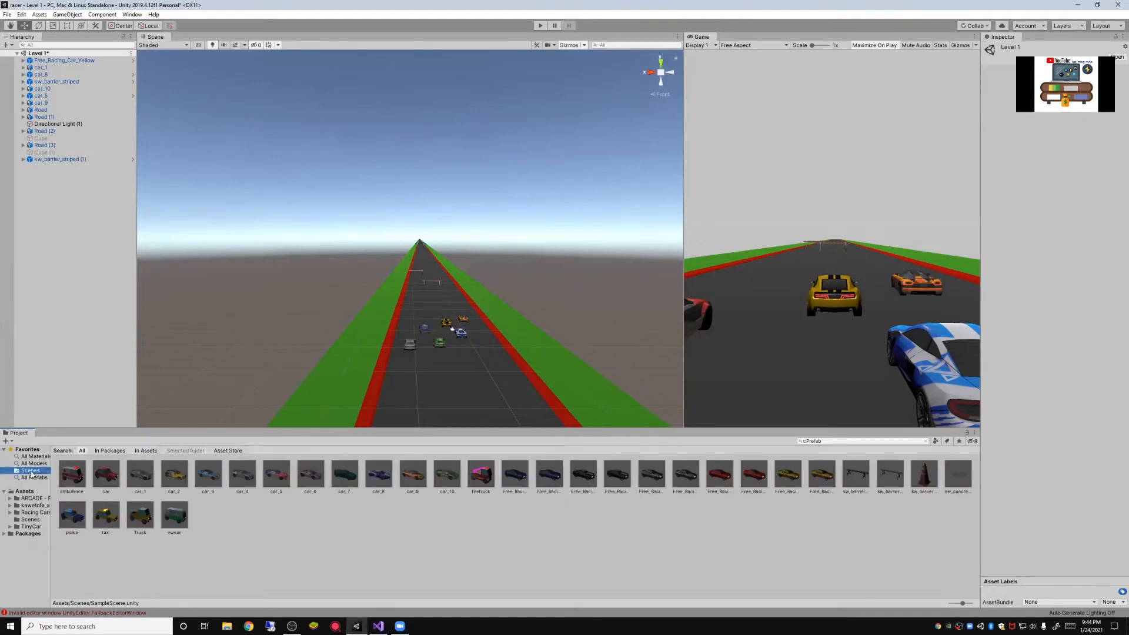
click(31, 471)
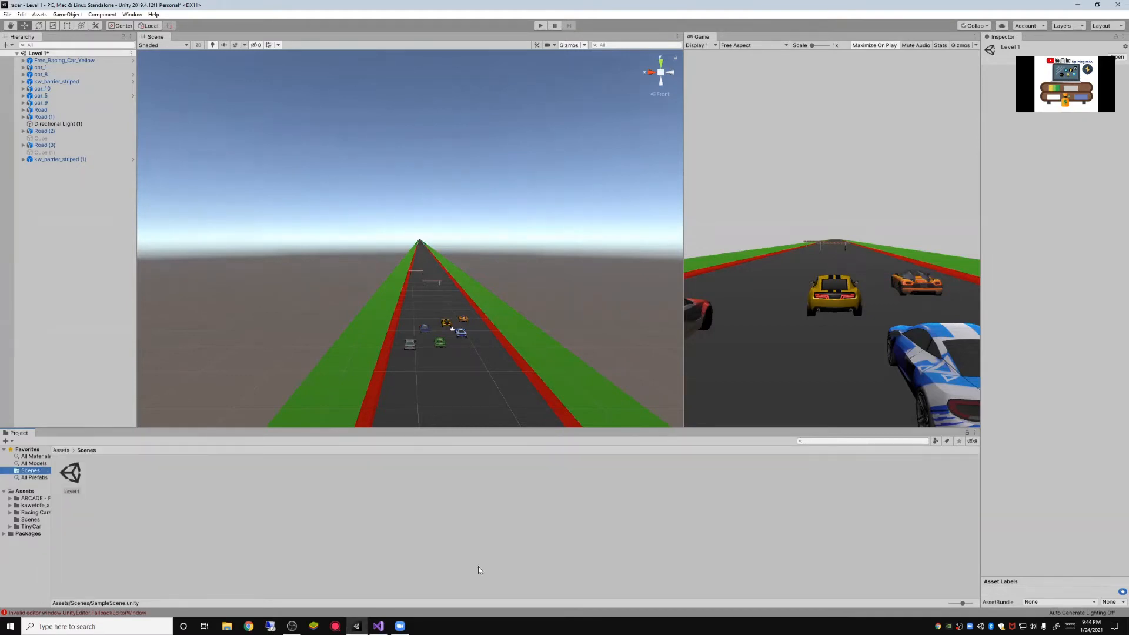
View the track from above and select all the race cars together
scroll(412, 302, up, 5)
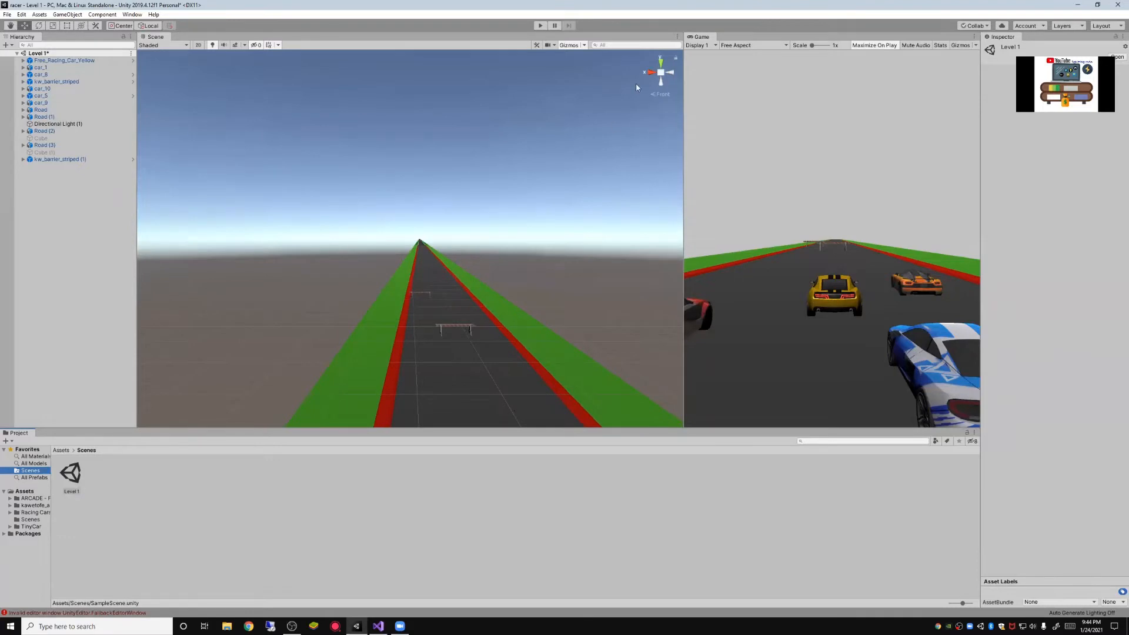
click(661, 61)
scroll(490, 187, down, 3)
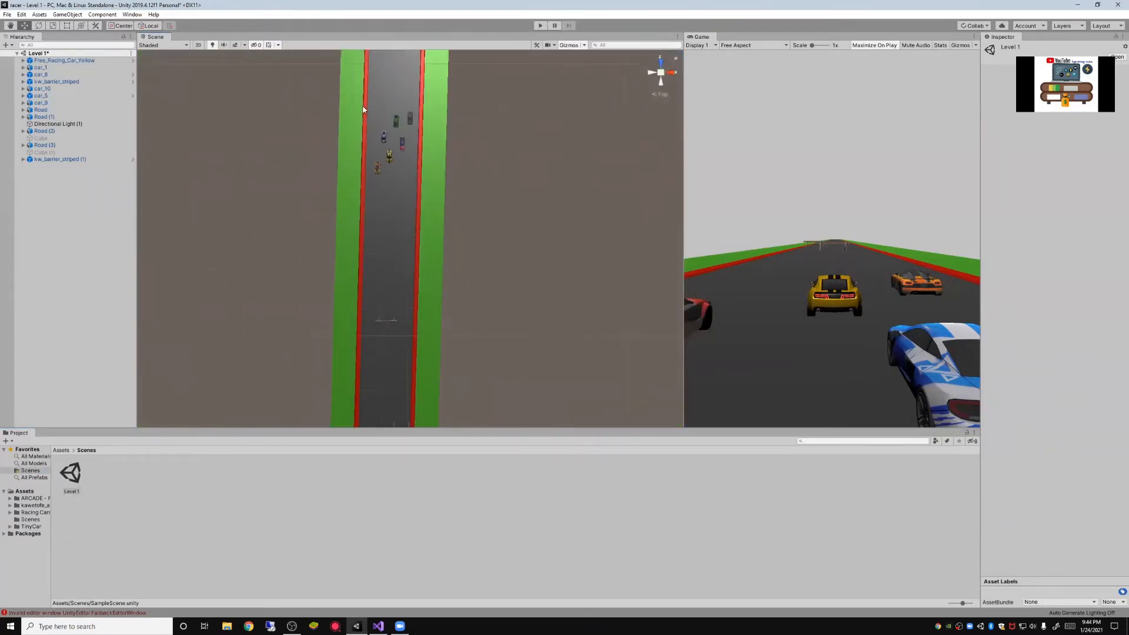
drag(370, 96, 415, 212)
View the track from the side and check the components and movement scripts of car_9, car_5, car_1 and car_8
click(672, 74)
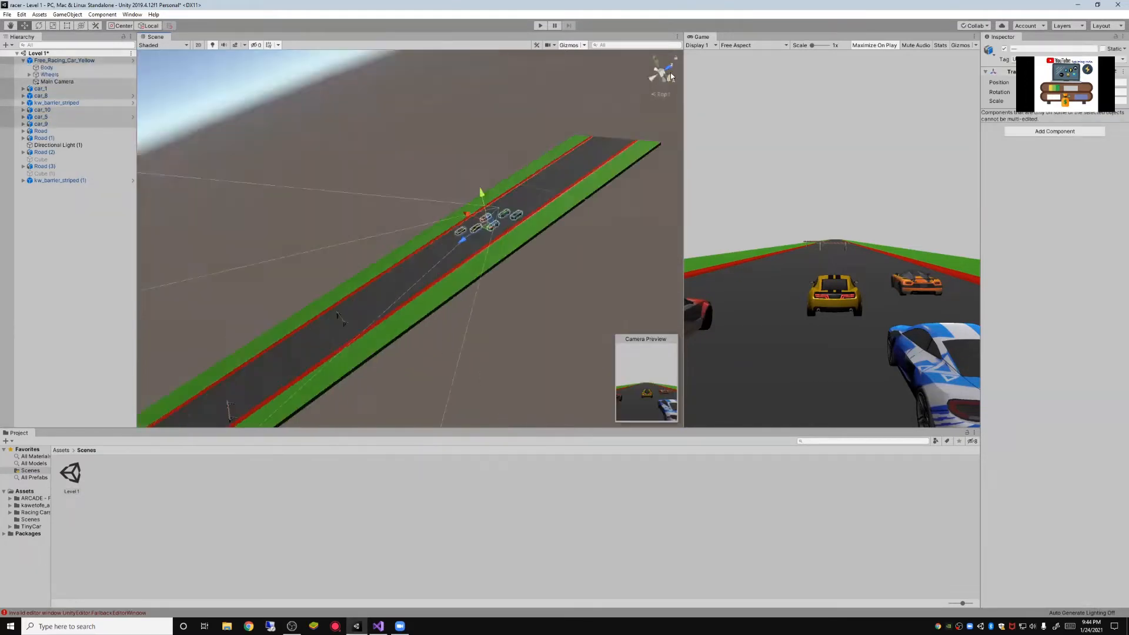
click(57, 124)
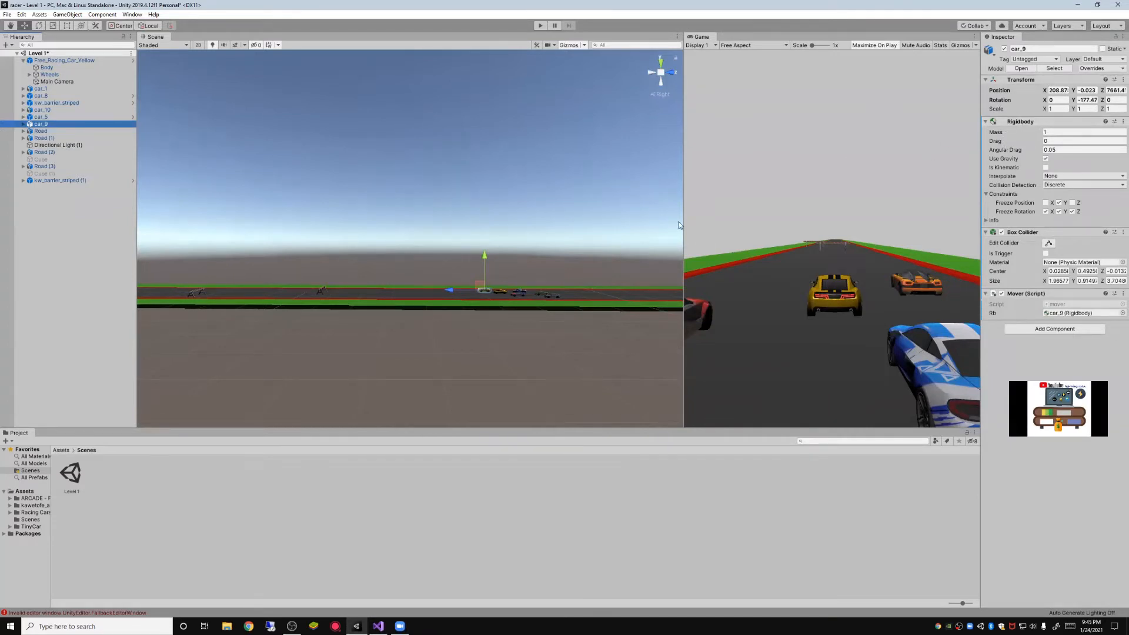
scroll(567, 232, up, 4)
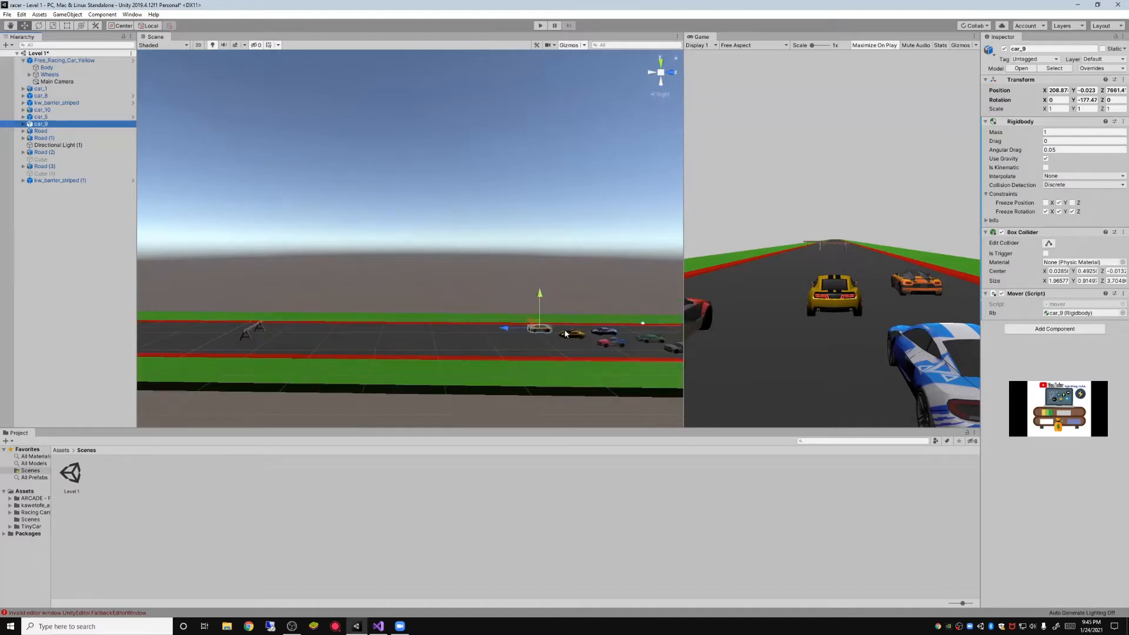
click(565, 334)
click(612, 346)
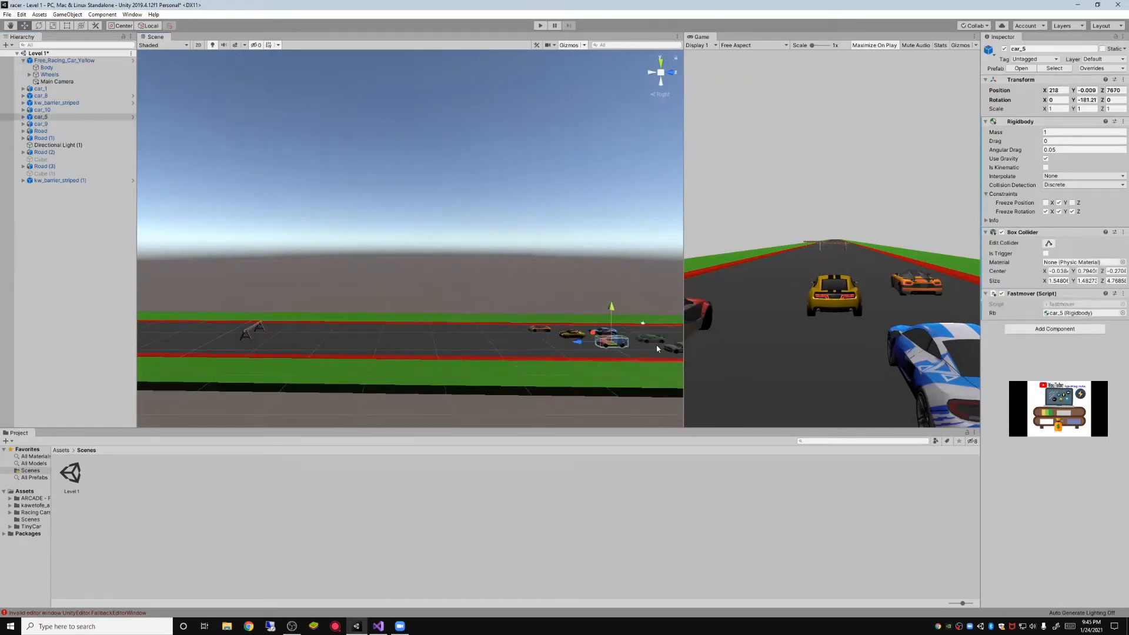
click(657, 345)
click(648, 340)
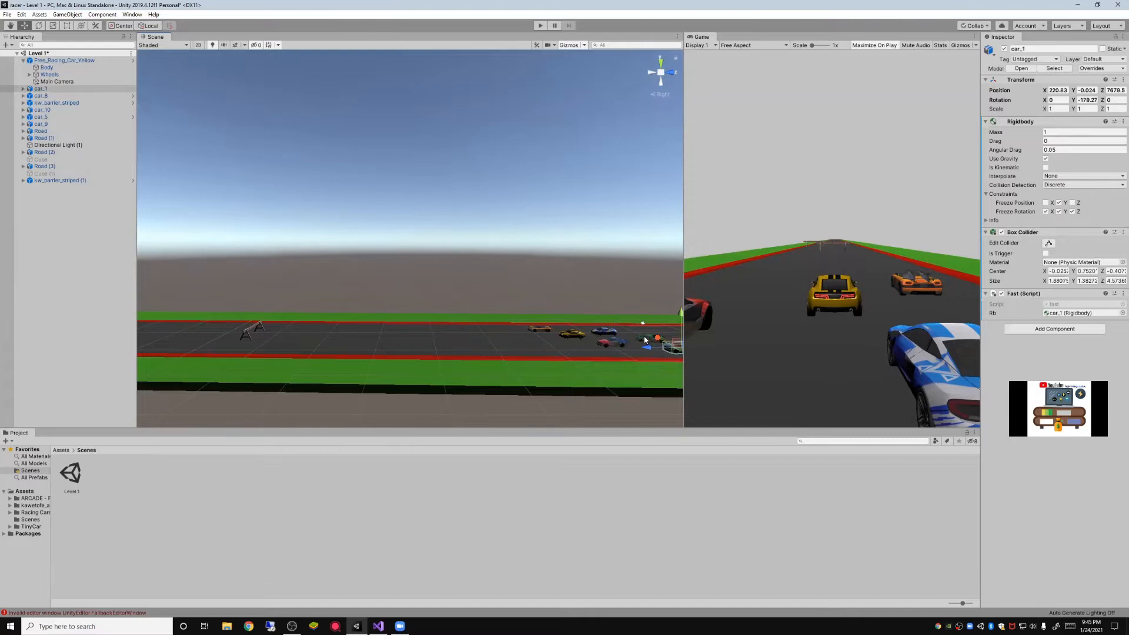
click(607, 332)
scroll(629, 331, down, 2)
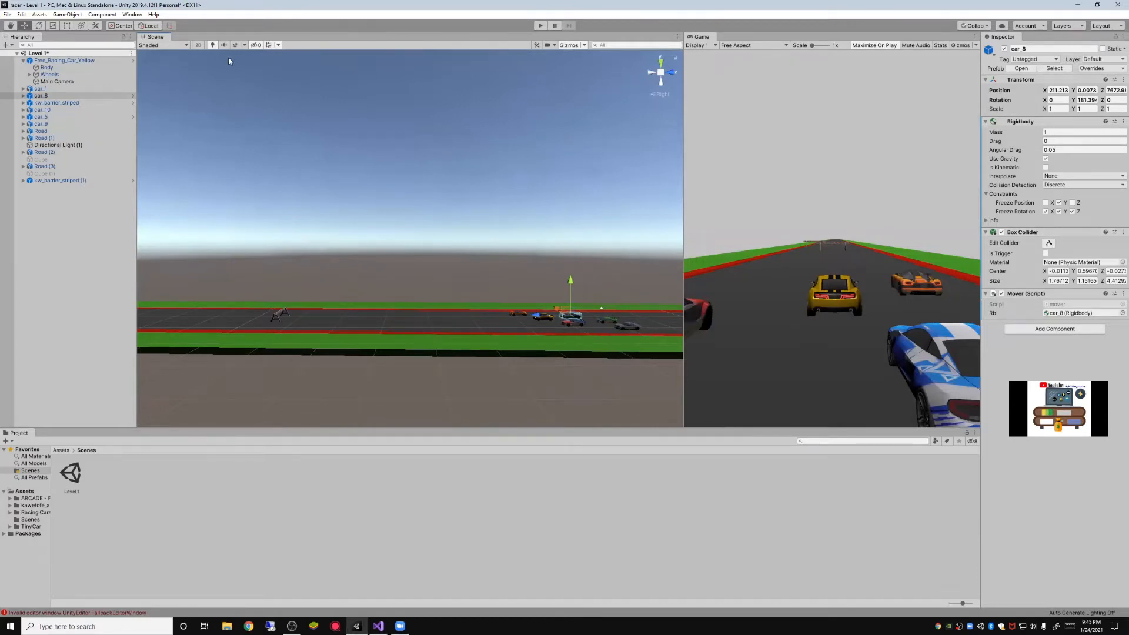
Bring the cars into close side view and select car_5 to examine its Box Collider
click(10, 26)
drag(482, 247, 353, 258)
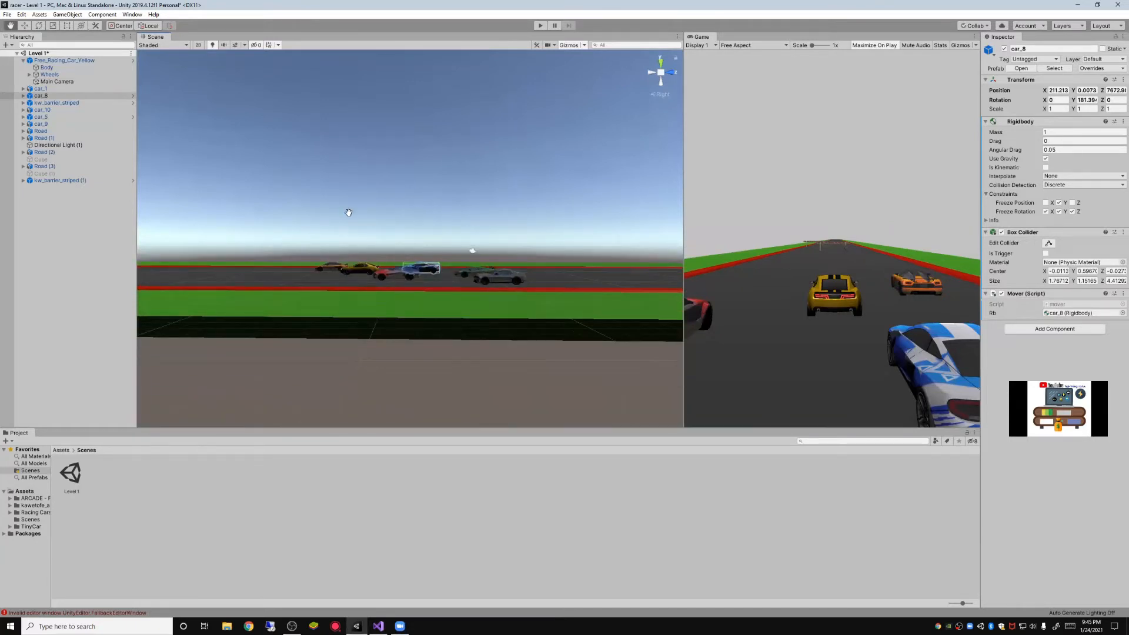
click(30, 28)
click(379, 136)
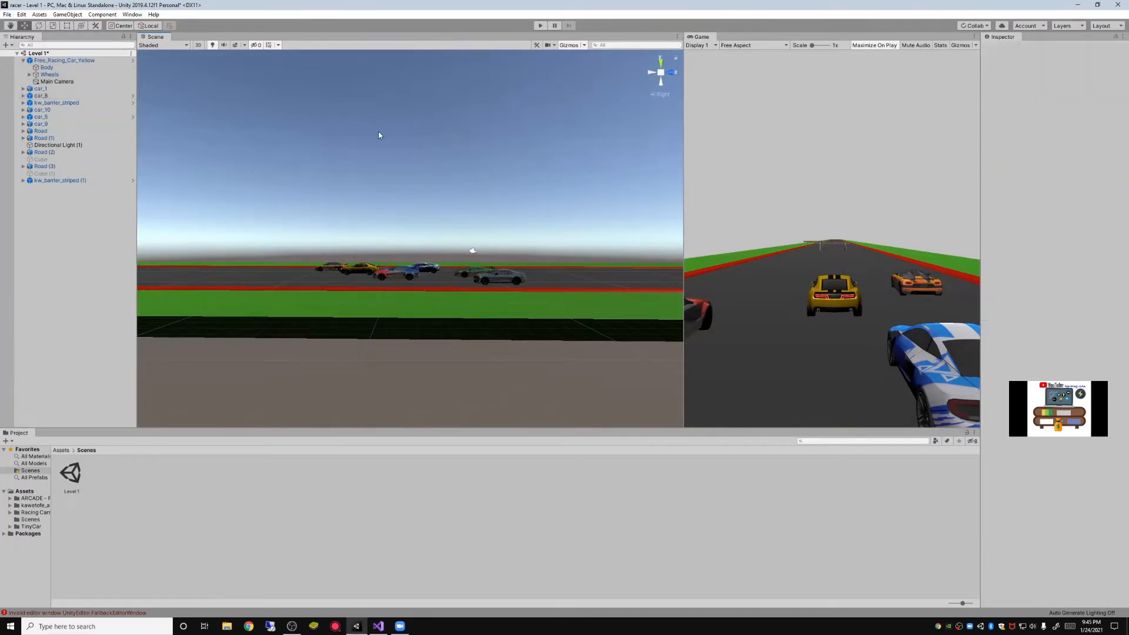
click(380, 272)
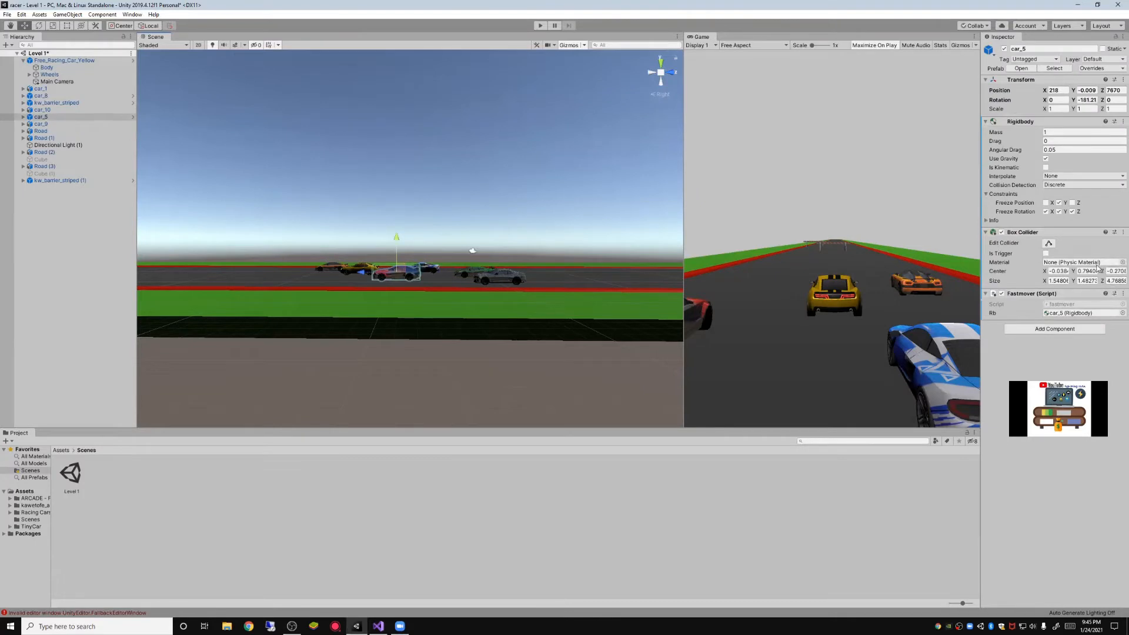
click(1049, 243)
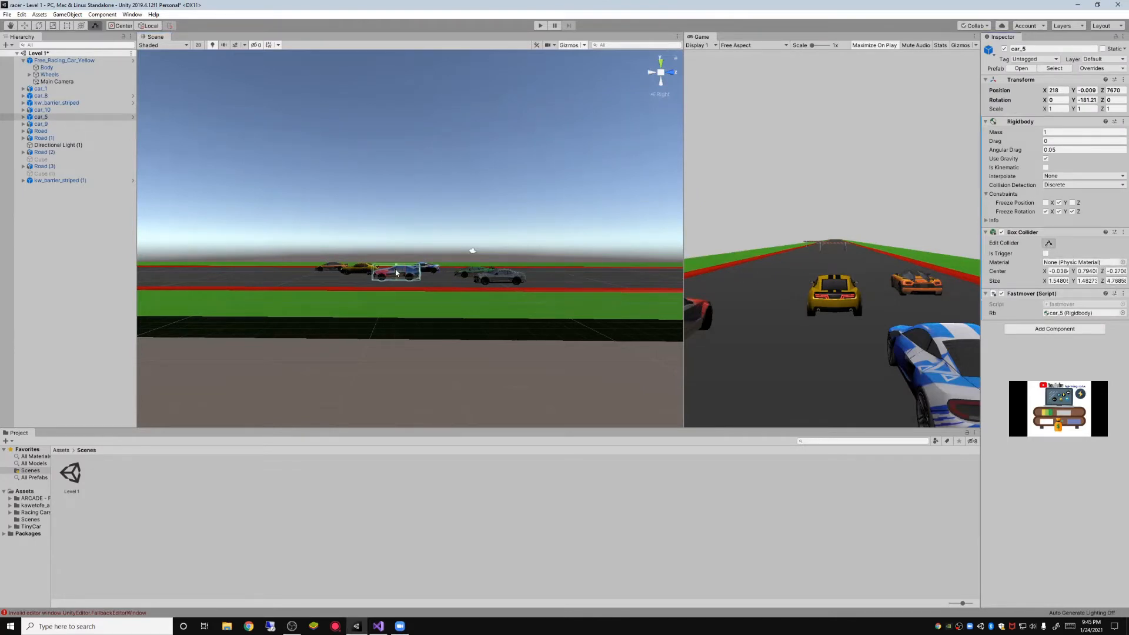
click(419, 276)
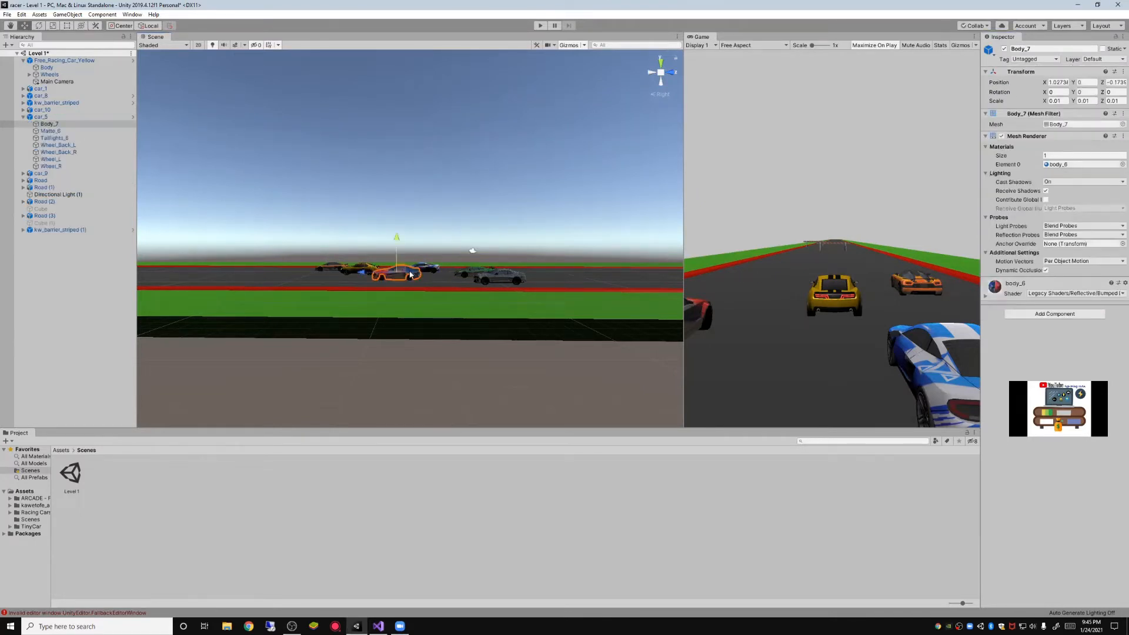
click(182, 87)
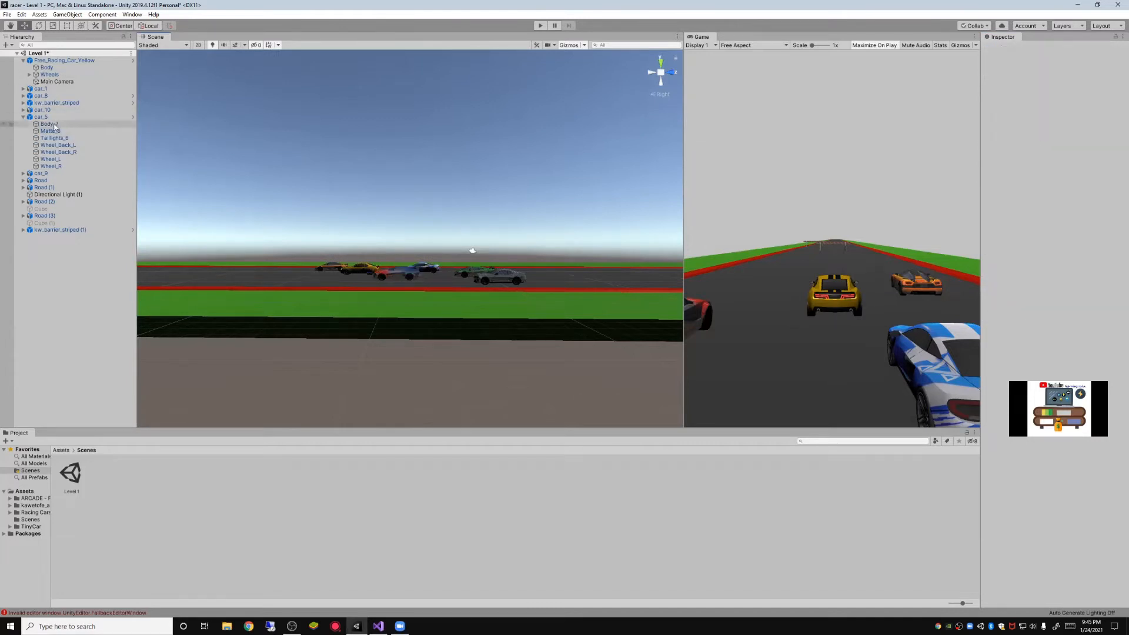
click(39, 117)
click(23, 117)
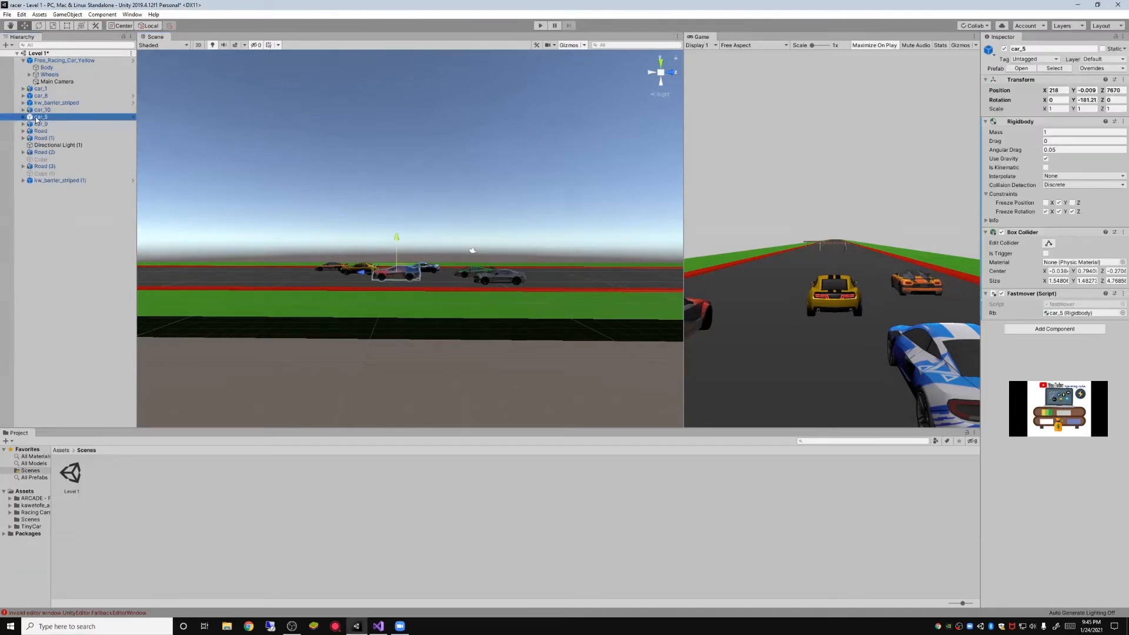
Extend car_5's Box Collider slightly at the rear, to a Z size of about 4.99
click(1057, 246)
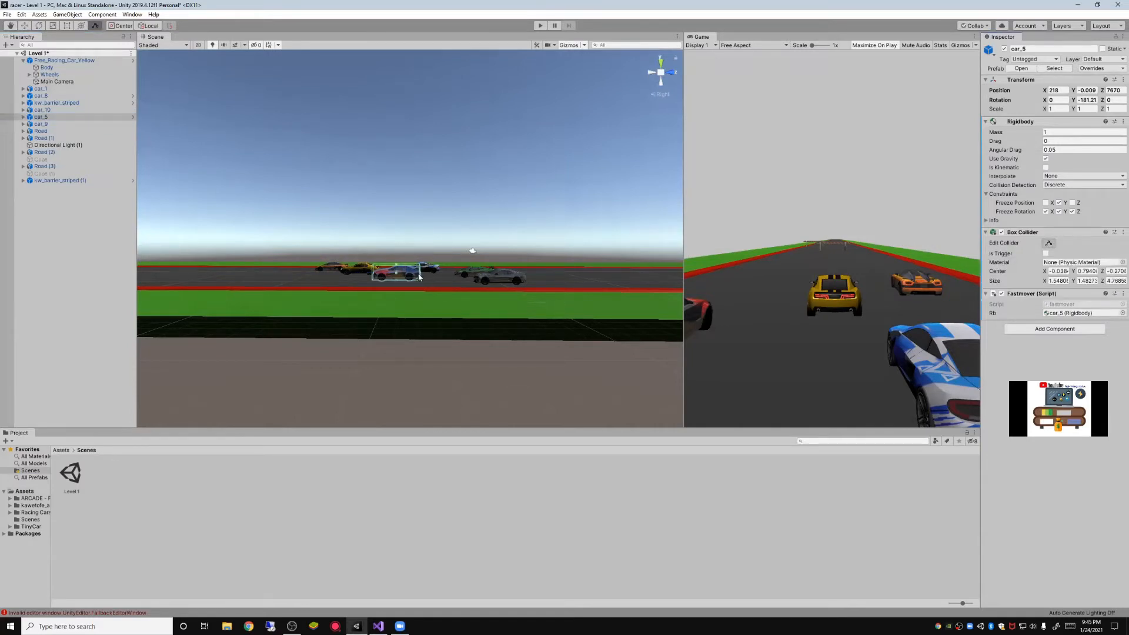
mouse_move(419, 277)
mouse_down()
mouse_move(606, 283)
mouse_move(395, 280)
mouse_move(650, 288)
mouse_move(421, 289)
mouse_up()
click(869, 522)
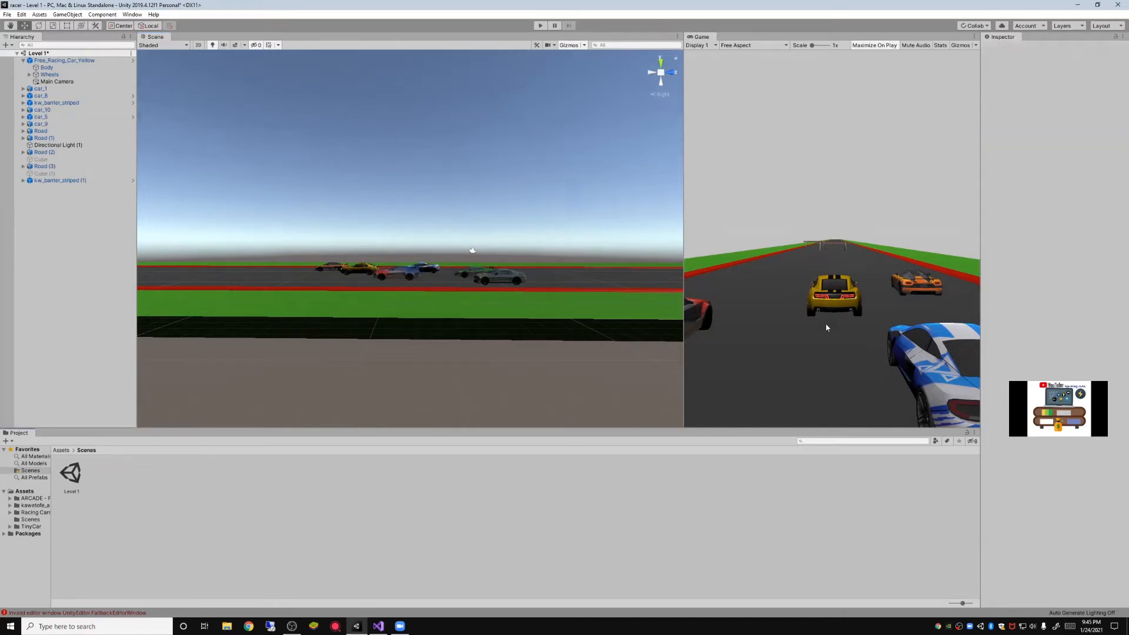
Review the Rigidbody, Box Collider and movement script components on car_5, car_9 and car_1
click(398, 278)
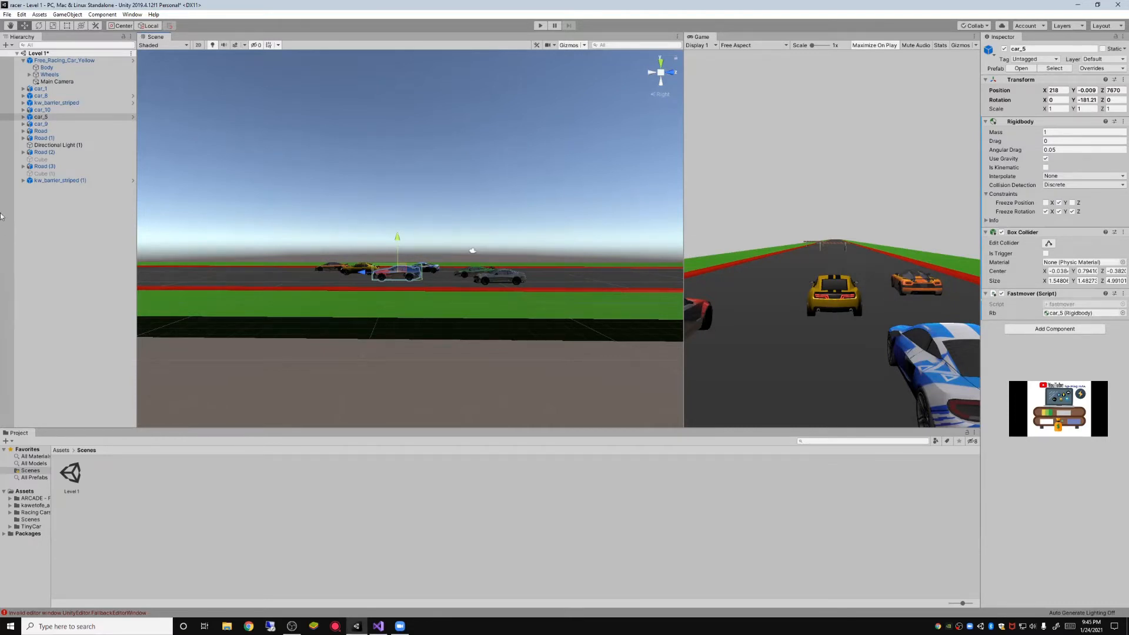
click(63, 131)
click(57, 124)
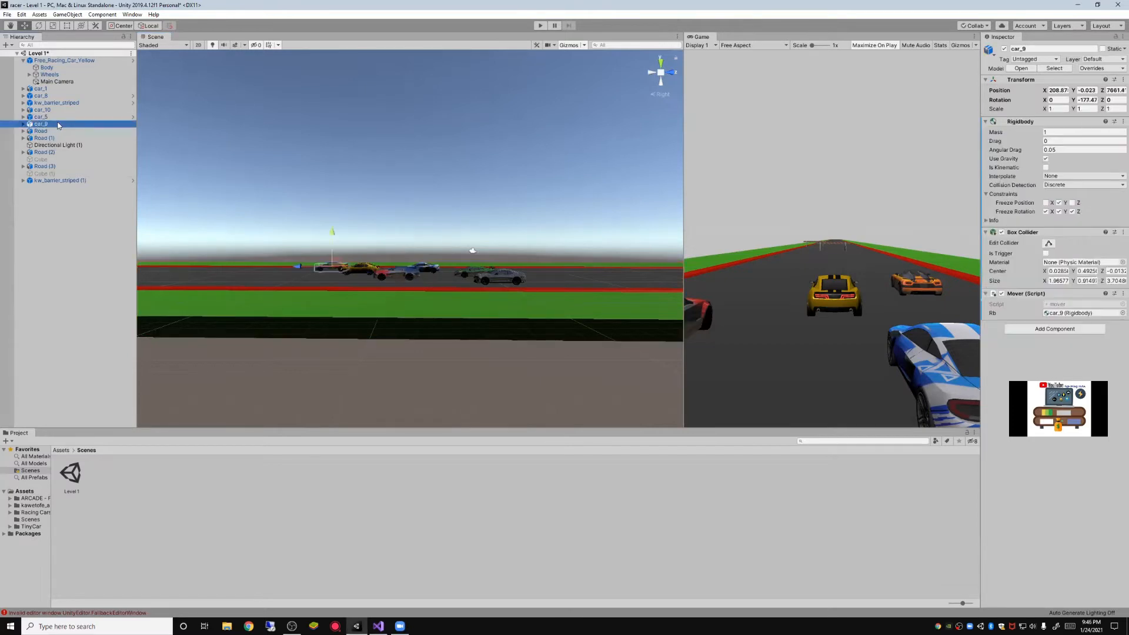
click(42, 89)
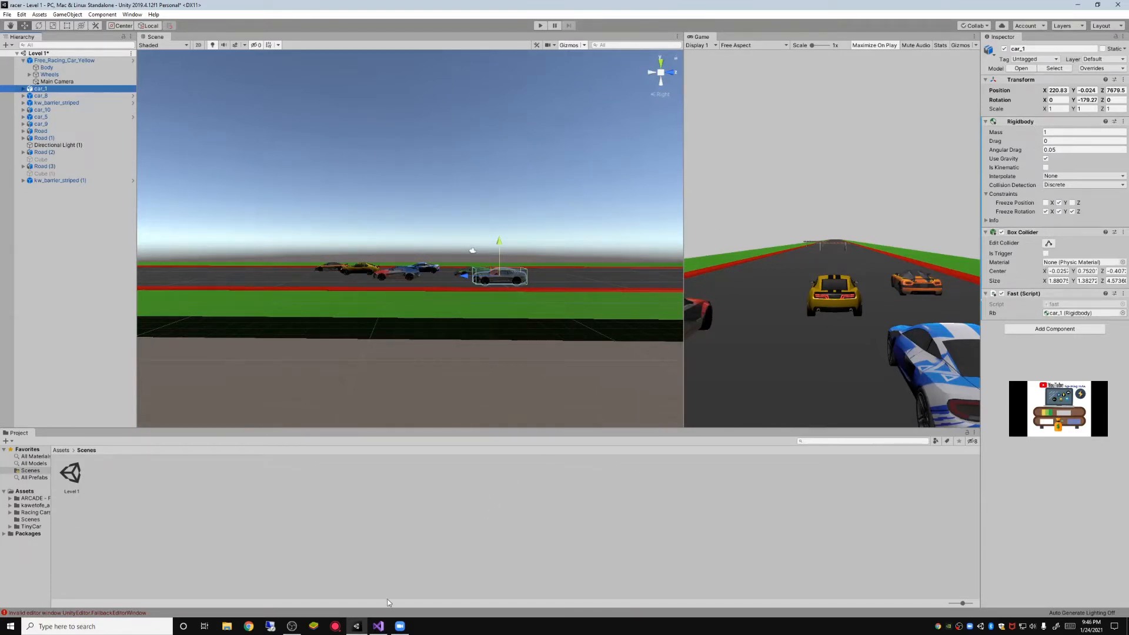
Switch to Visual Studio and highlight the public Rigidbody rb declaration in the speeder script
click(379, 626)
click(431, 243)
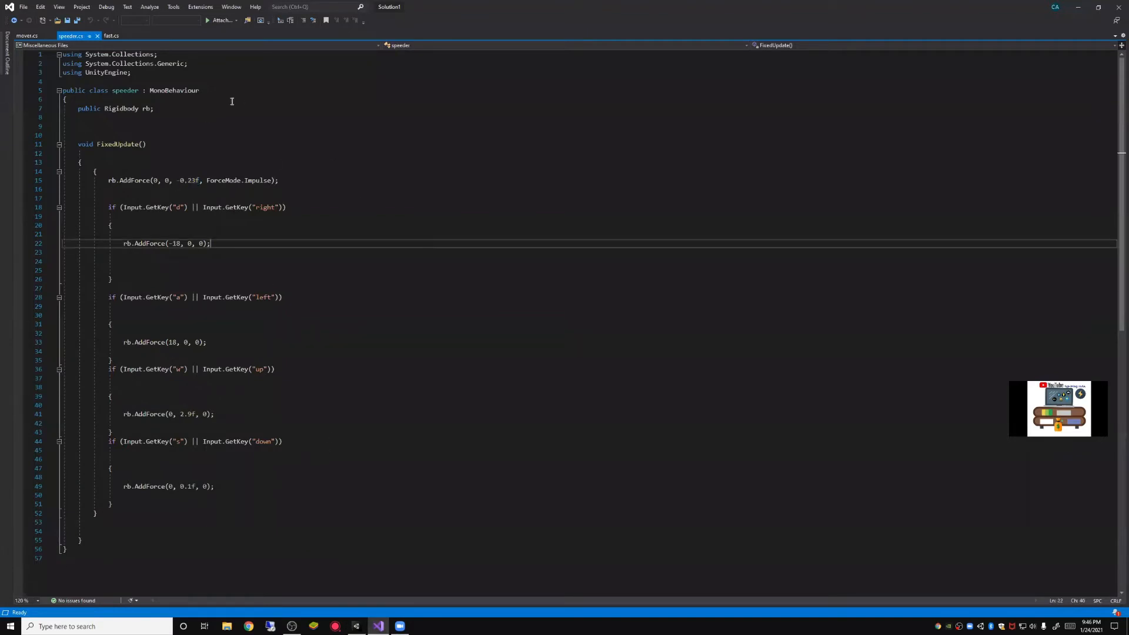
drag(180, 106, 78, 109)
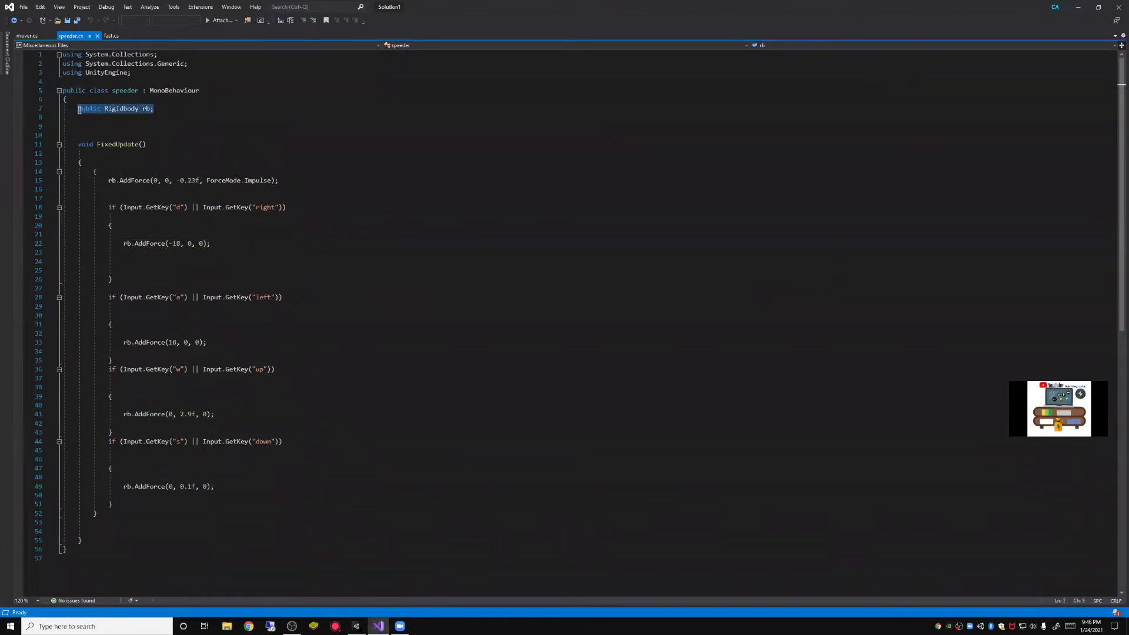
Switch to Unity and clear the Rb reference in car_1's Fast script by setting it to None
click(357, 626)
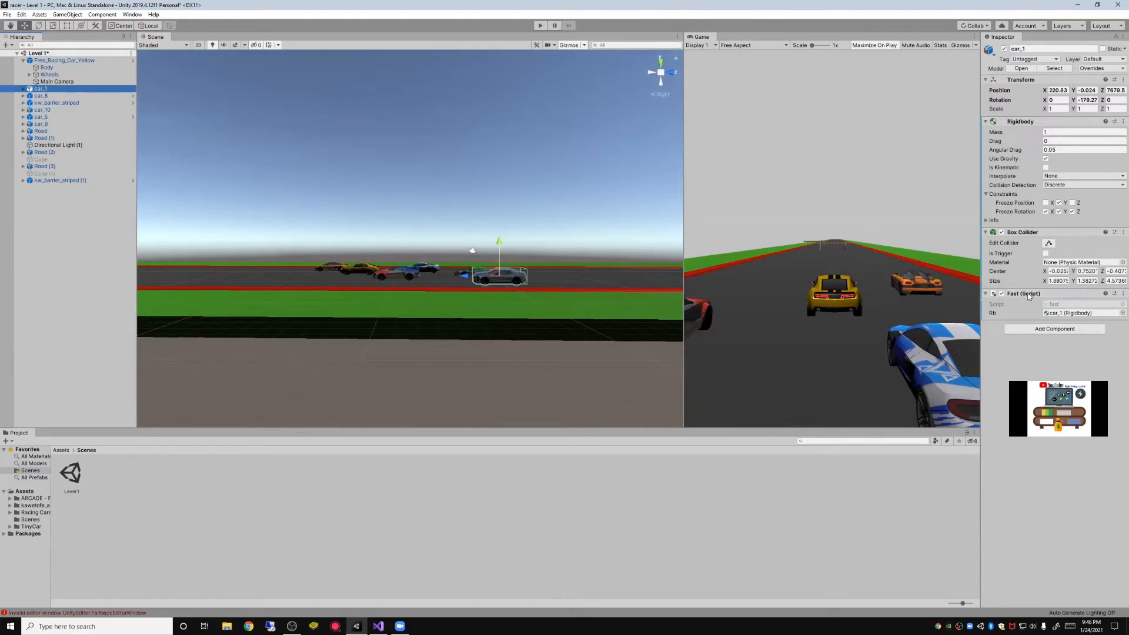
click(1116, 314)
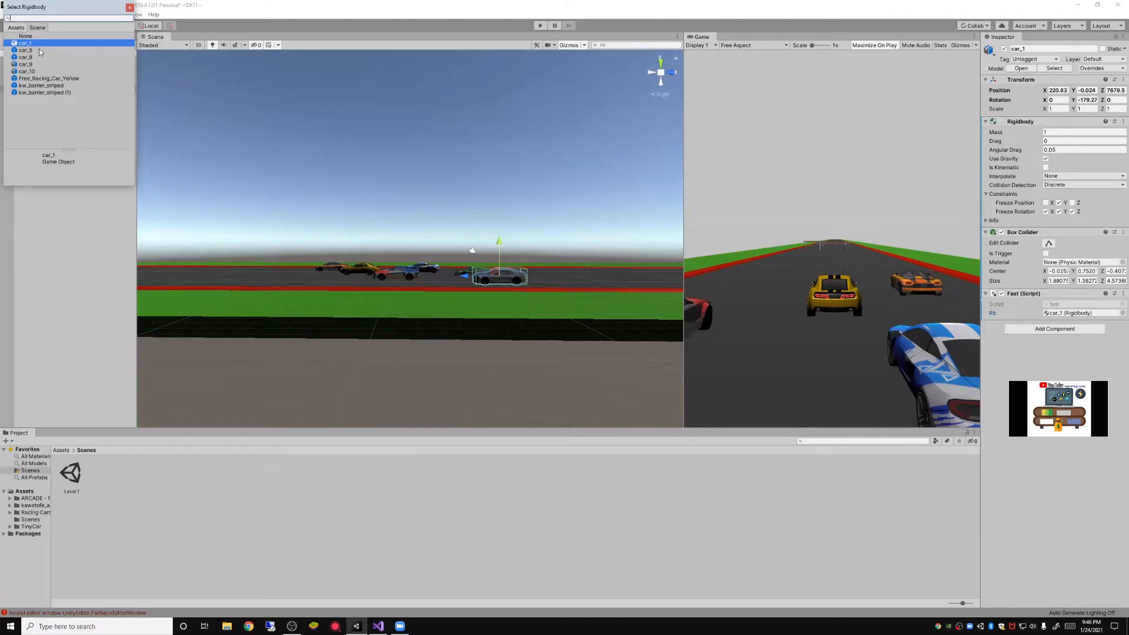
click(25, 36)
click(130, 7)
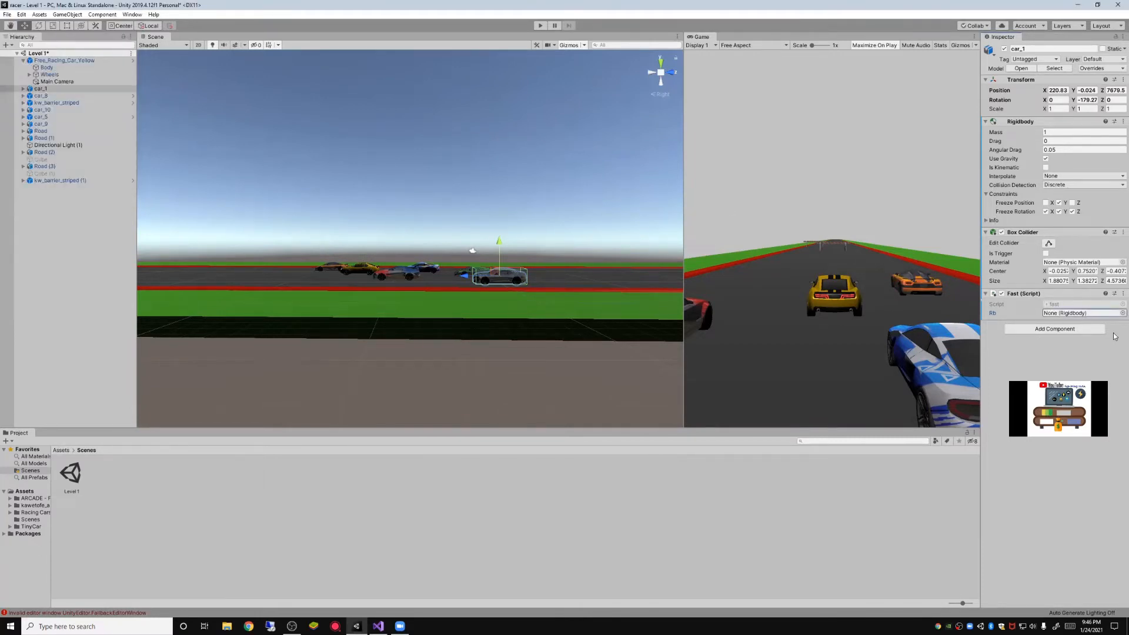
Assign car_1's own Rigidbody to the Rb reference in its Fast script
click(1117, 314)
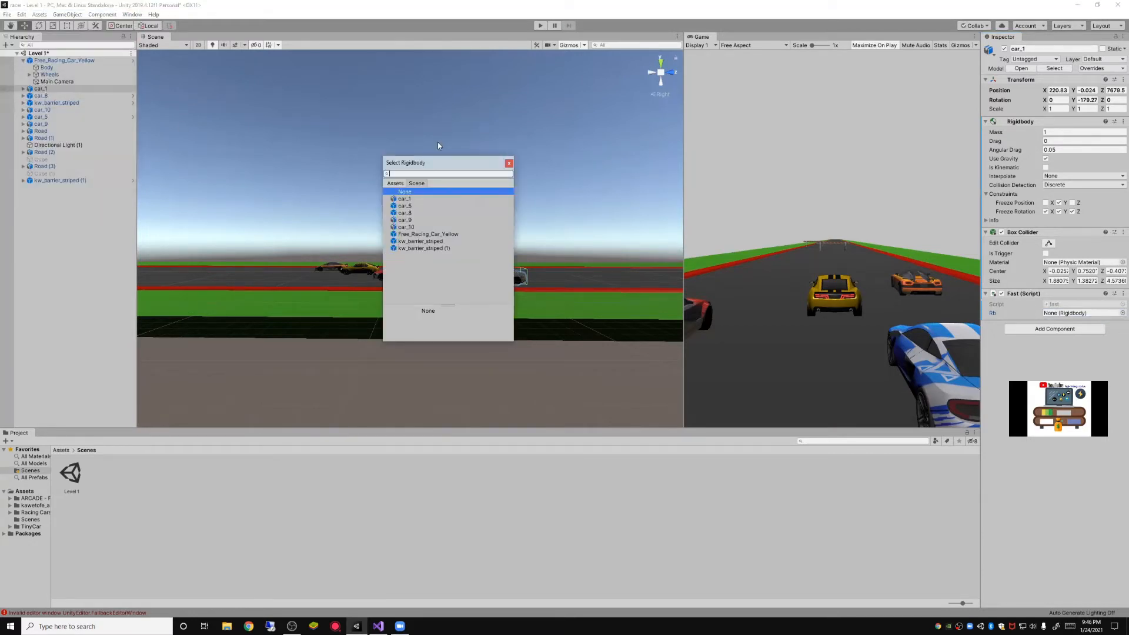
drag(435, 164, 639, 133)
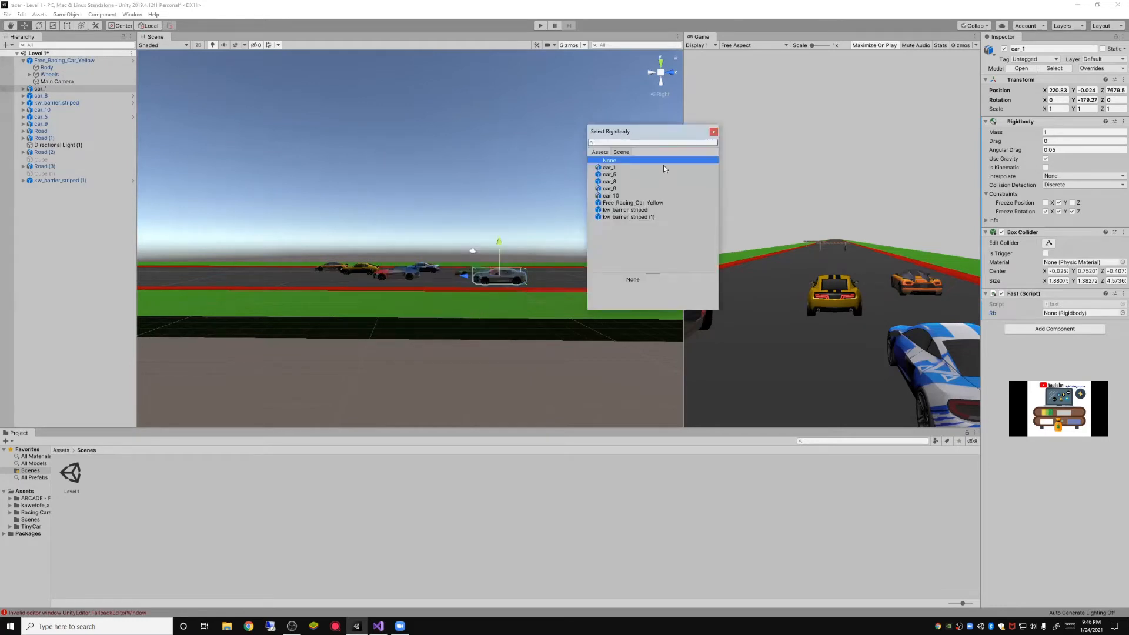
click(613, 169)
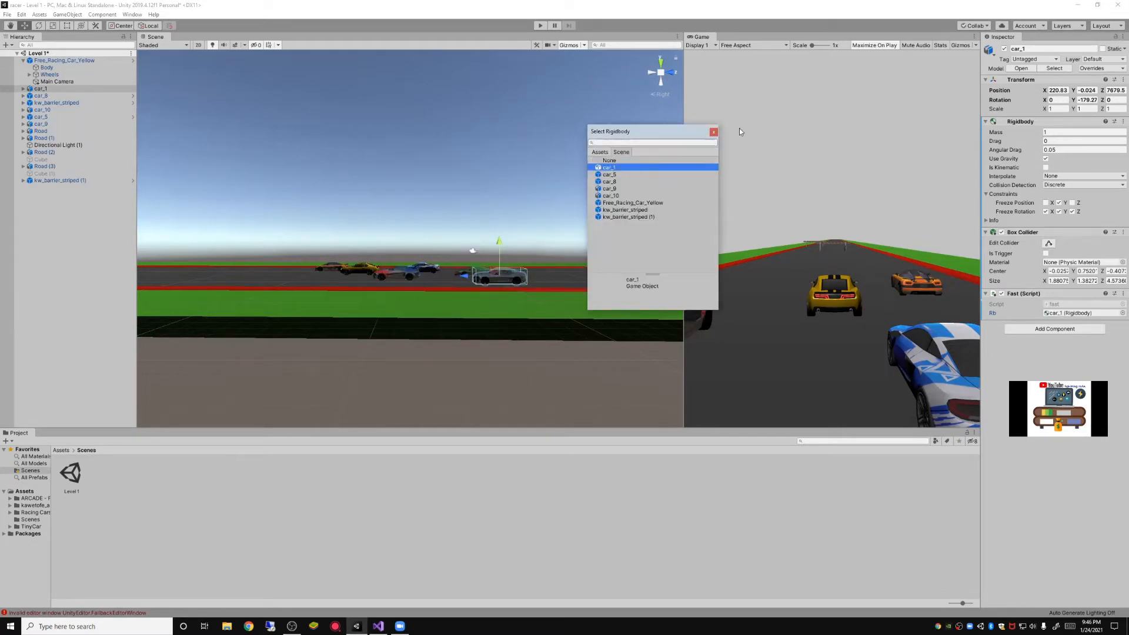
click(714, 133)
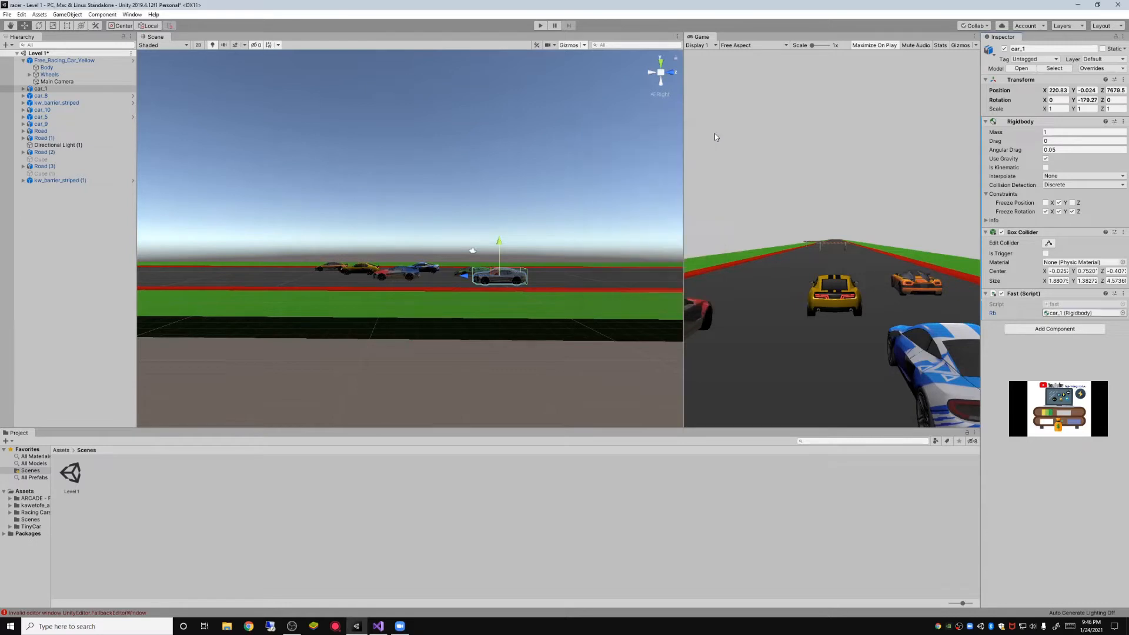
Compare the script components on car_5 and car_1 and review the Rigidbody choices for car_1's Rb reference
click(398, 275)
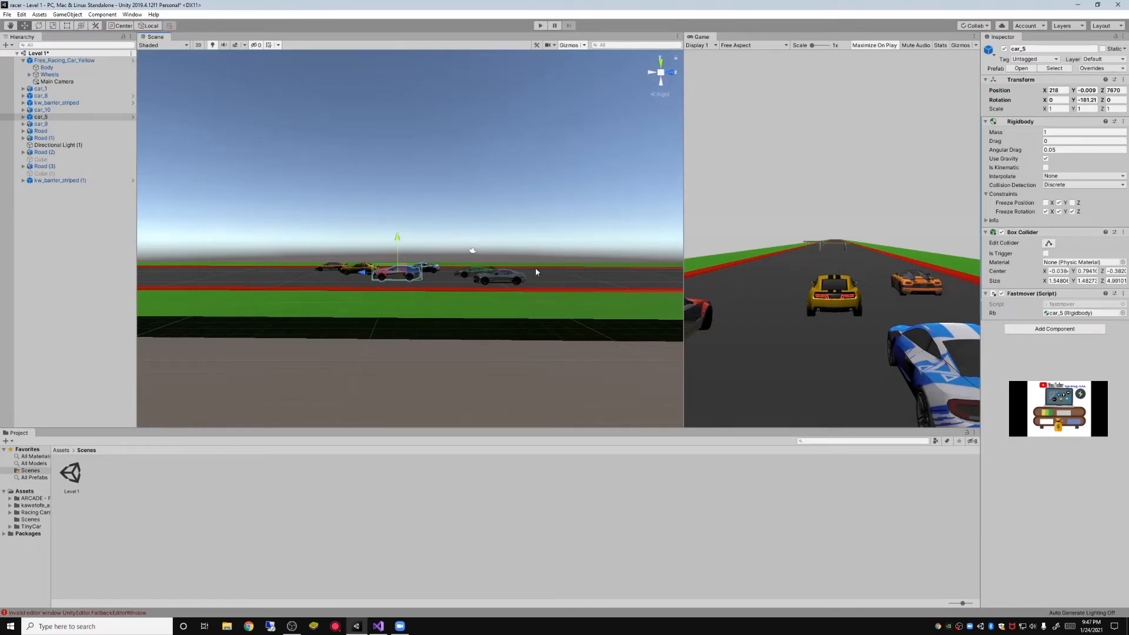
click(515, 276)
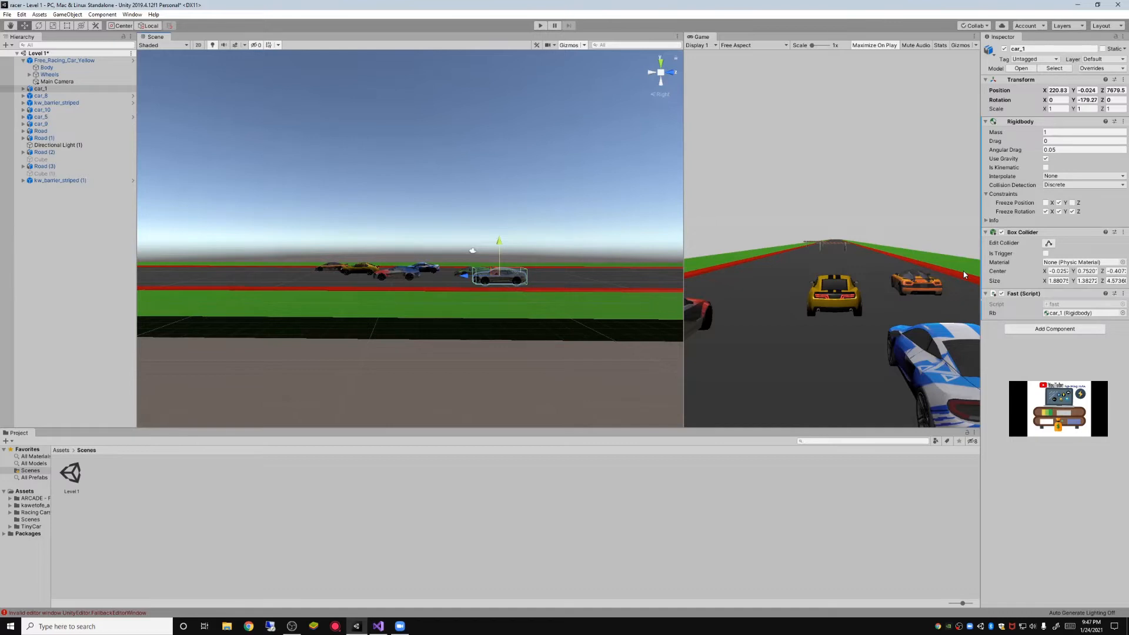
click(1123, 313)
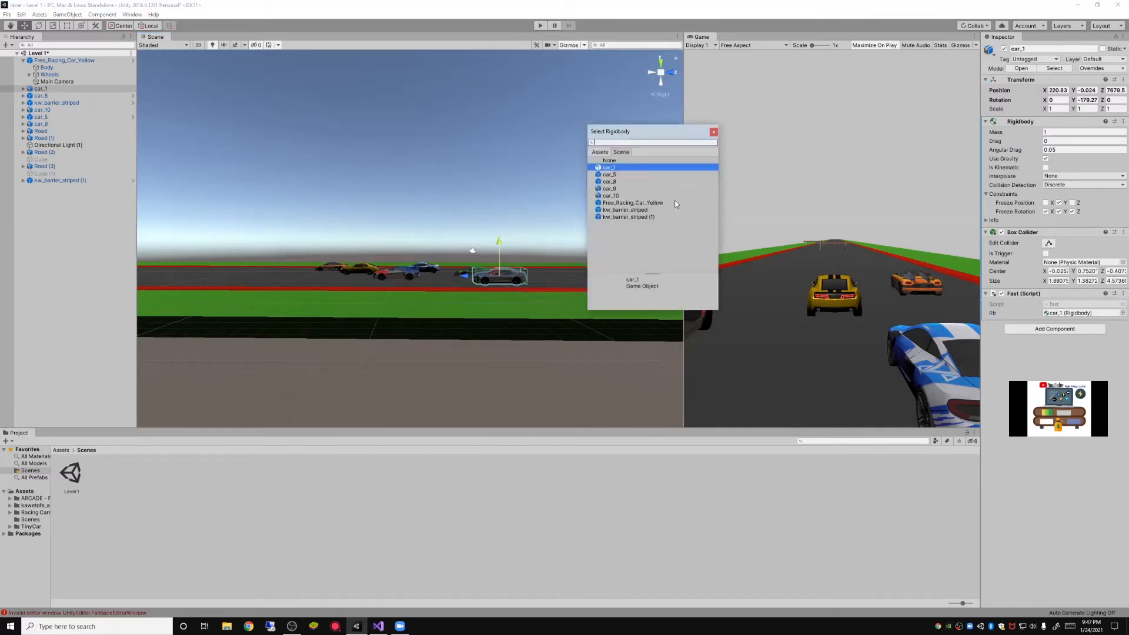
click(713, 133)
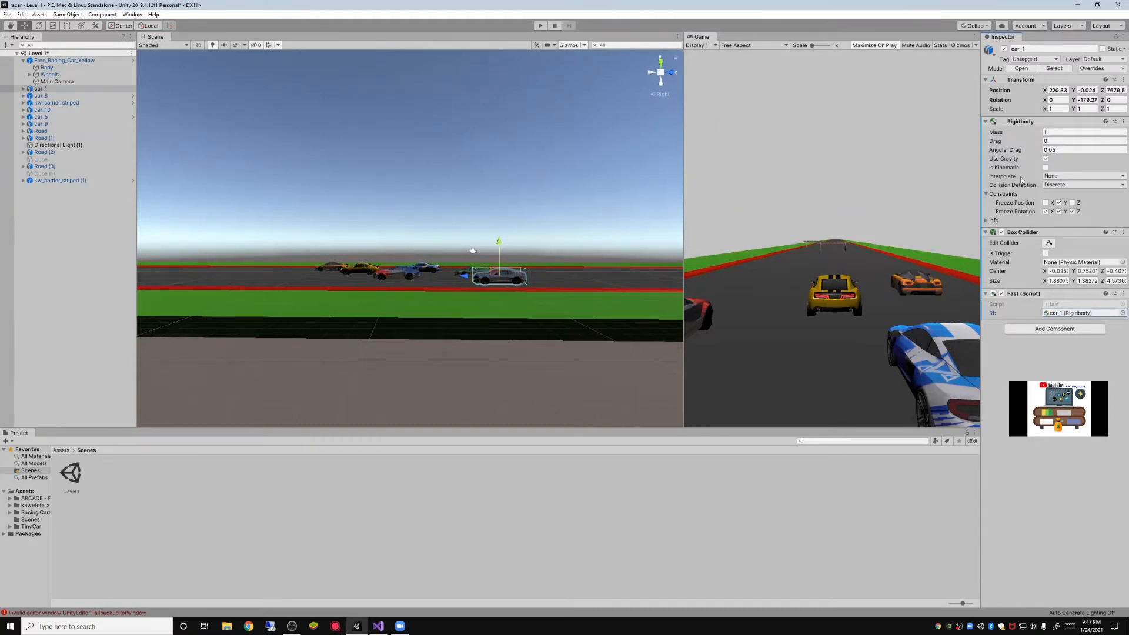
click(1123, 313)
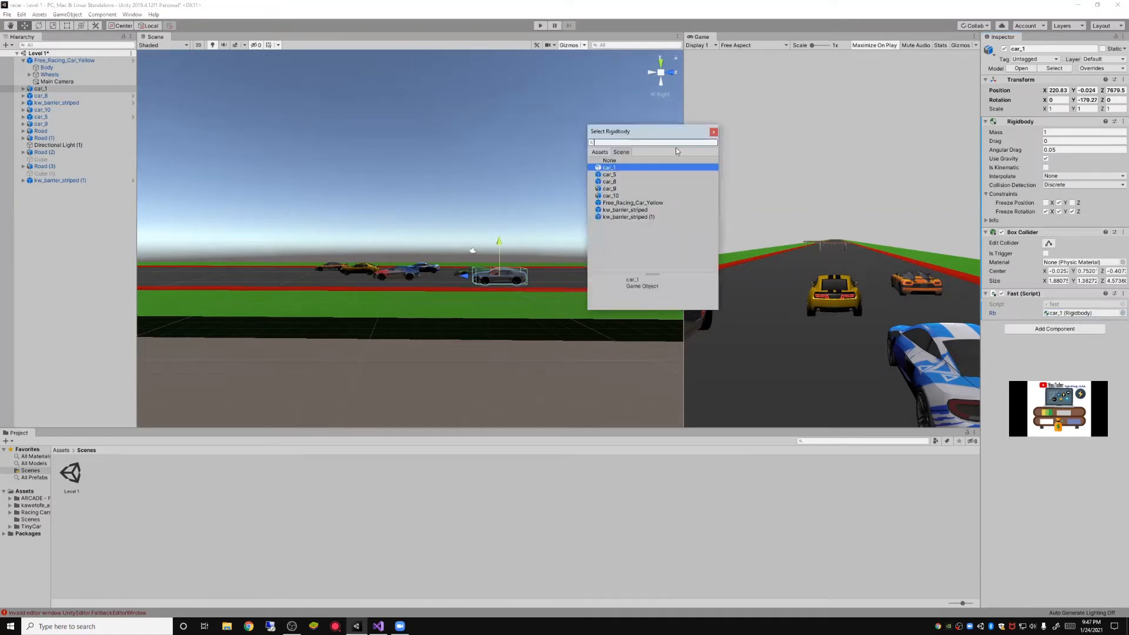
click(714, 132)
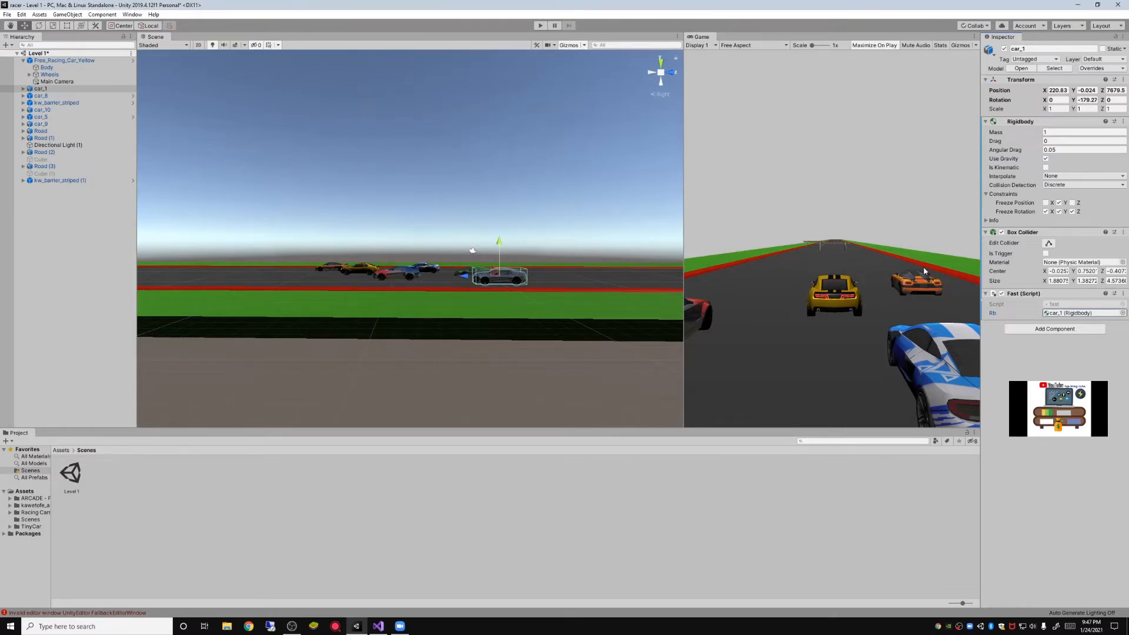
Turn off Freeze Position Y and Freeze Rotation X, Y and Z on car_1's Rigidbody and playtest the race
click(1059, 212)
click(987, 195)
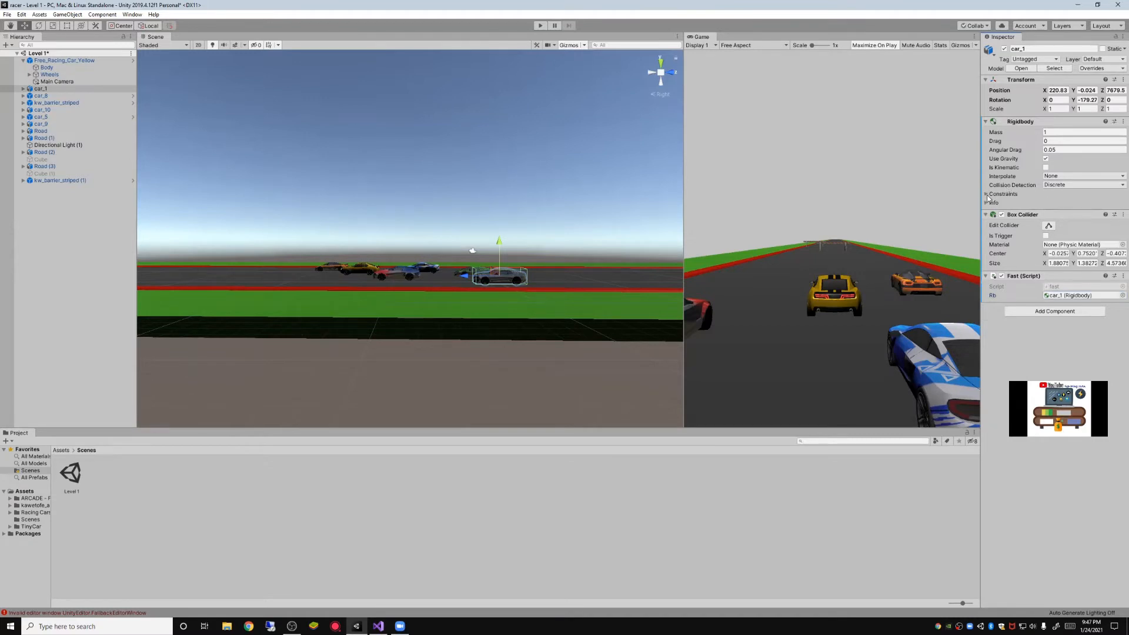
click(992, 196)
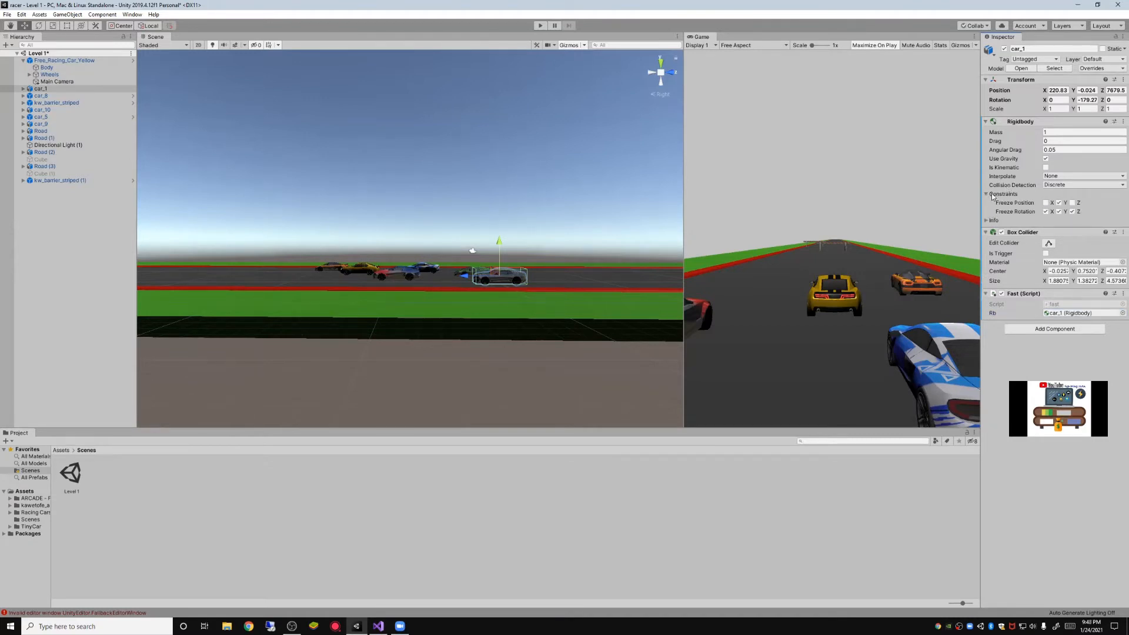
click(1059, 211)
click(1046, 211)
click(1072, 211)
click(539, 26)
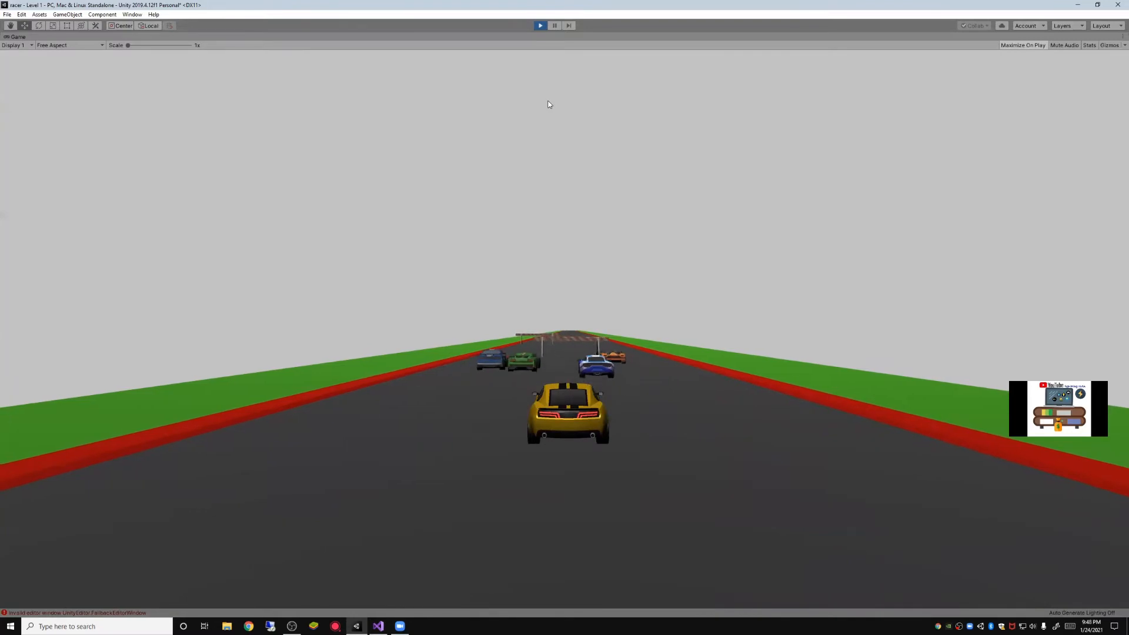
key(ctrl+p)
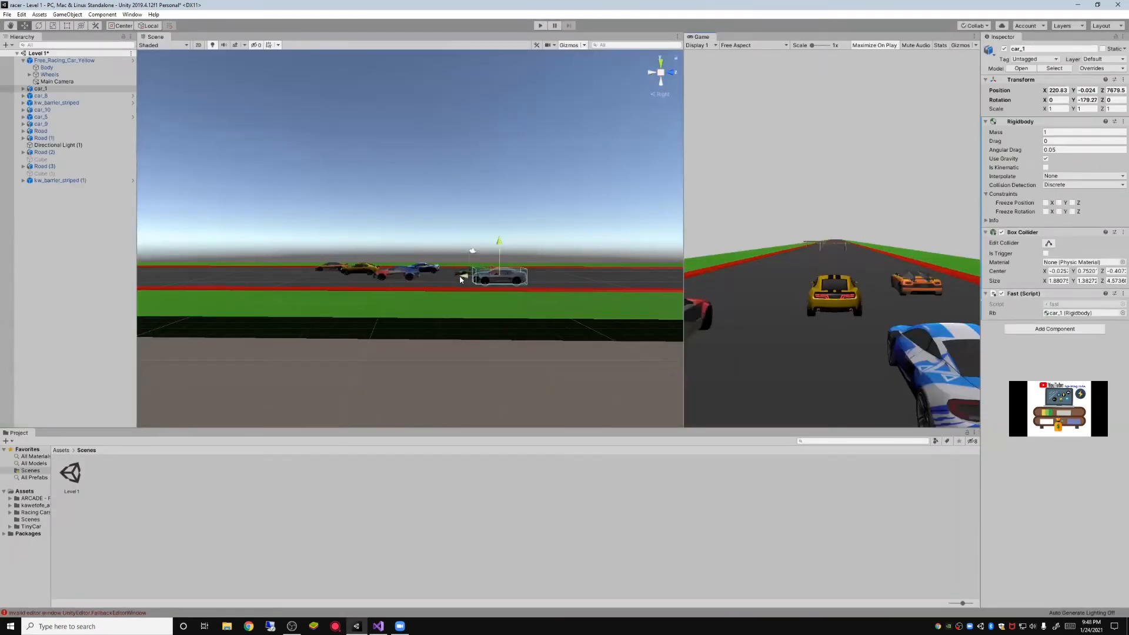
Move car_1 forward along the road to about Z 7654 and playtest the race briefly
drag(460, 275, 178, 278)
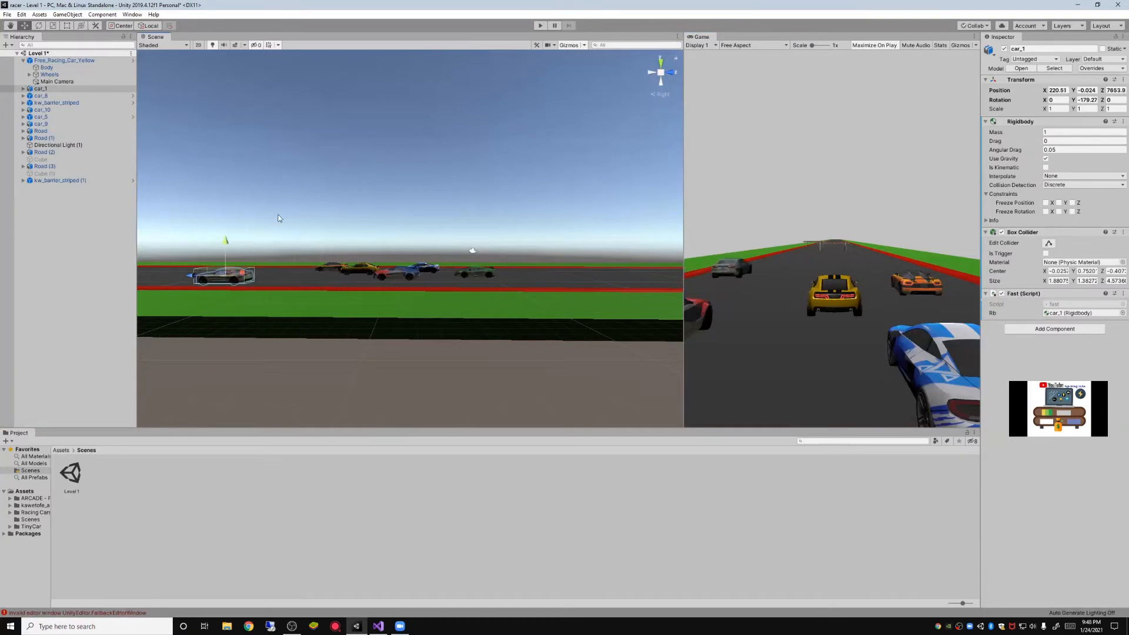
click(538, 25)
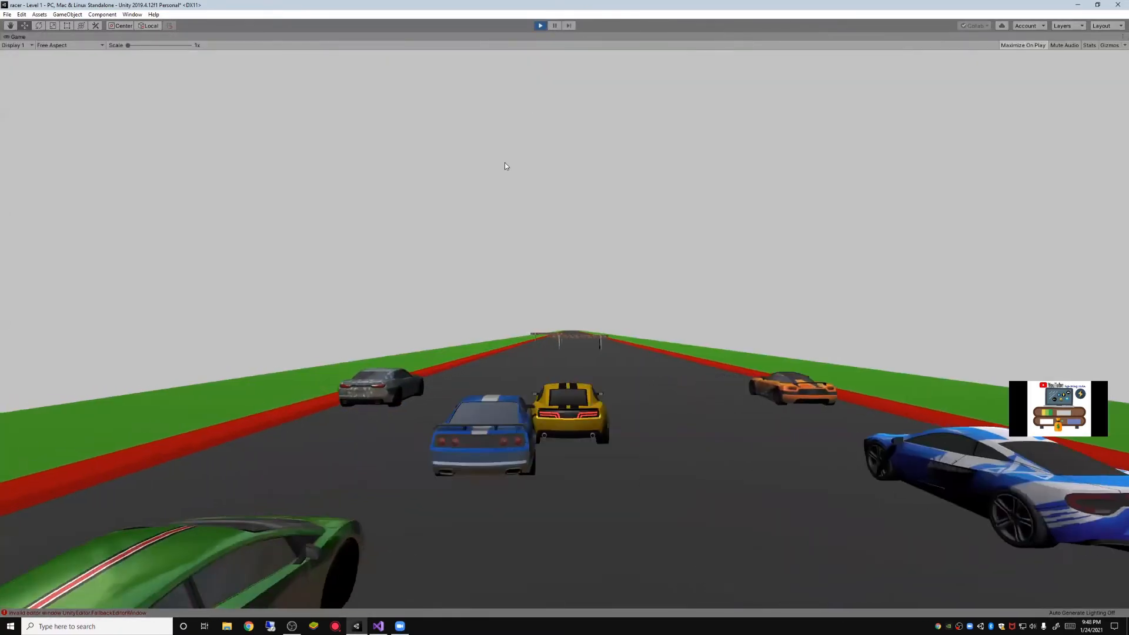
click(540, 25)
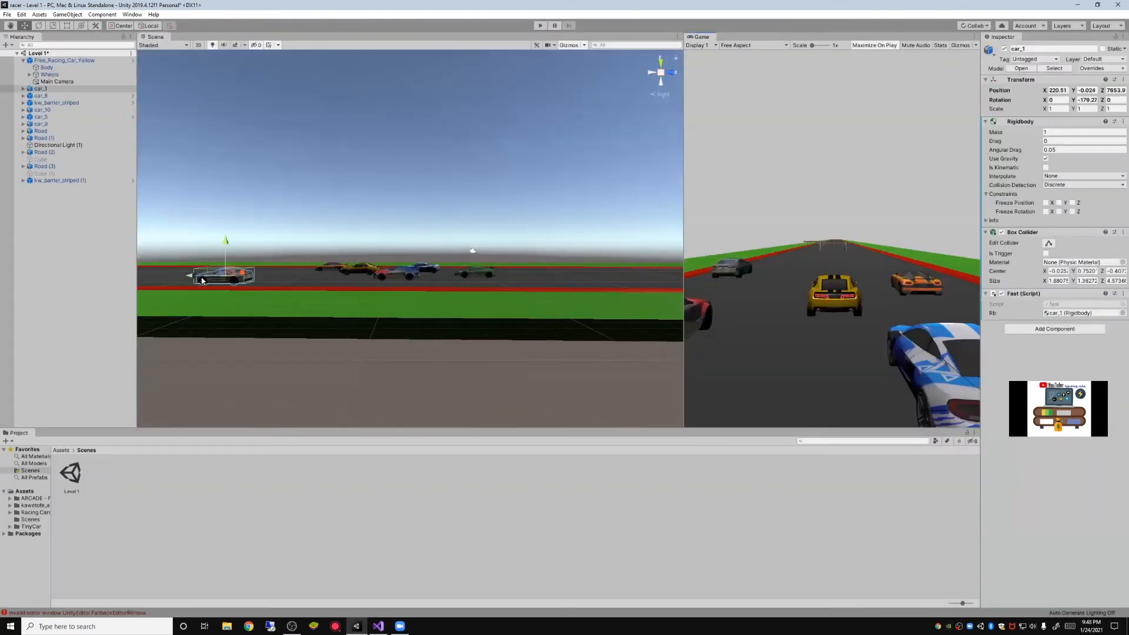
Move car_1 farther ahead of the other cars, to about Z 7627, and start a playtest
scroll(241, 252, down, 5)
drag(256, 252, 147, 252)
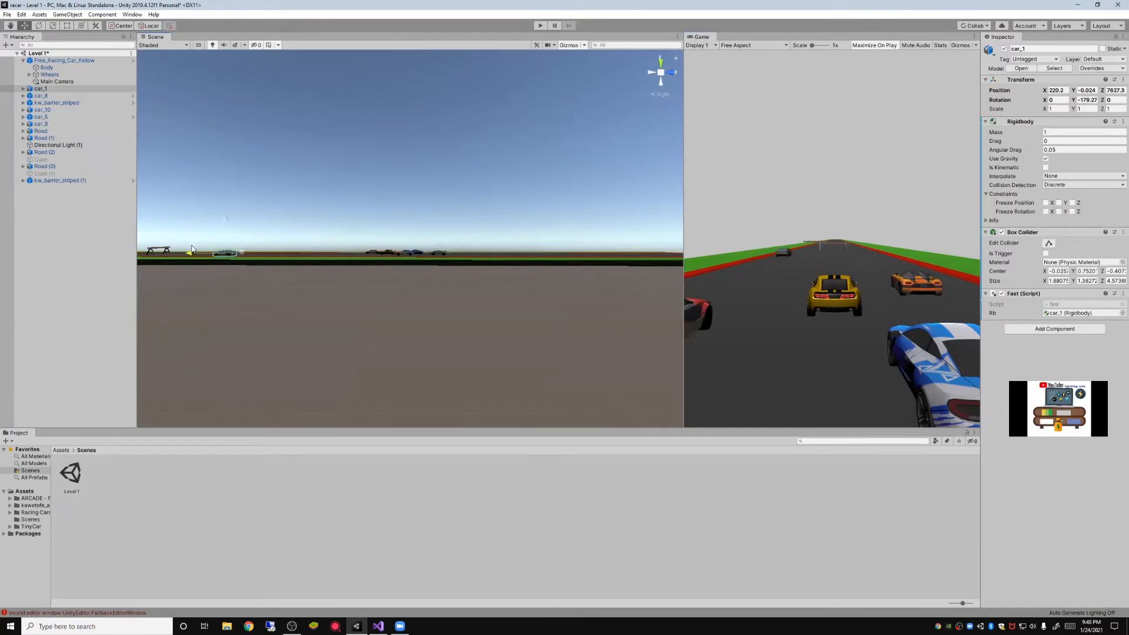
click(538, 26)
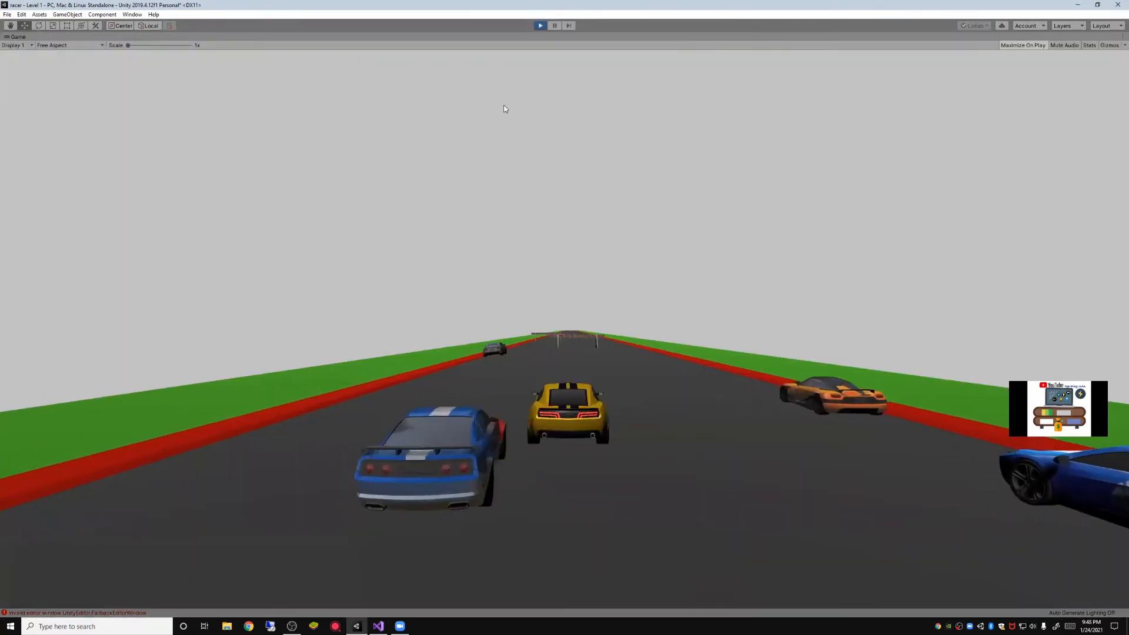
Steer the yellow car from side to side among the other cars and end the playtest
key(a)
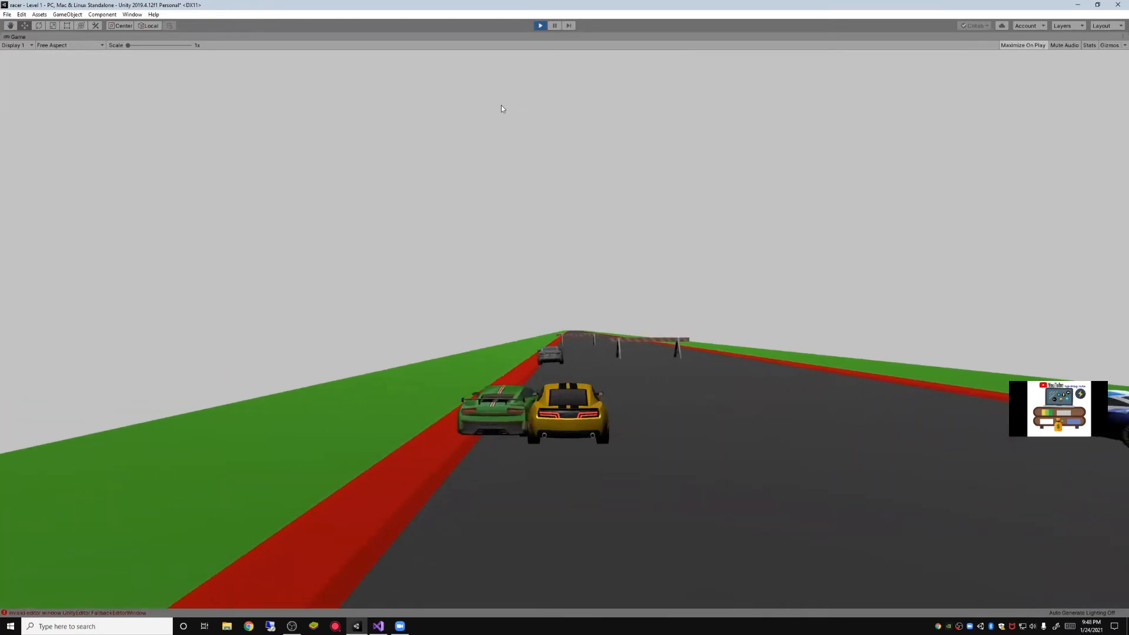
key(d)
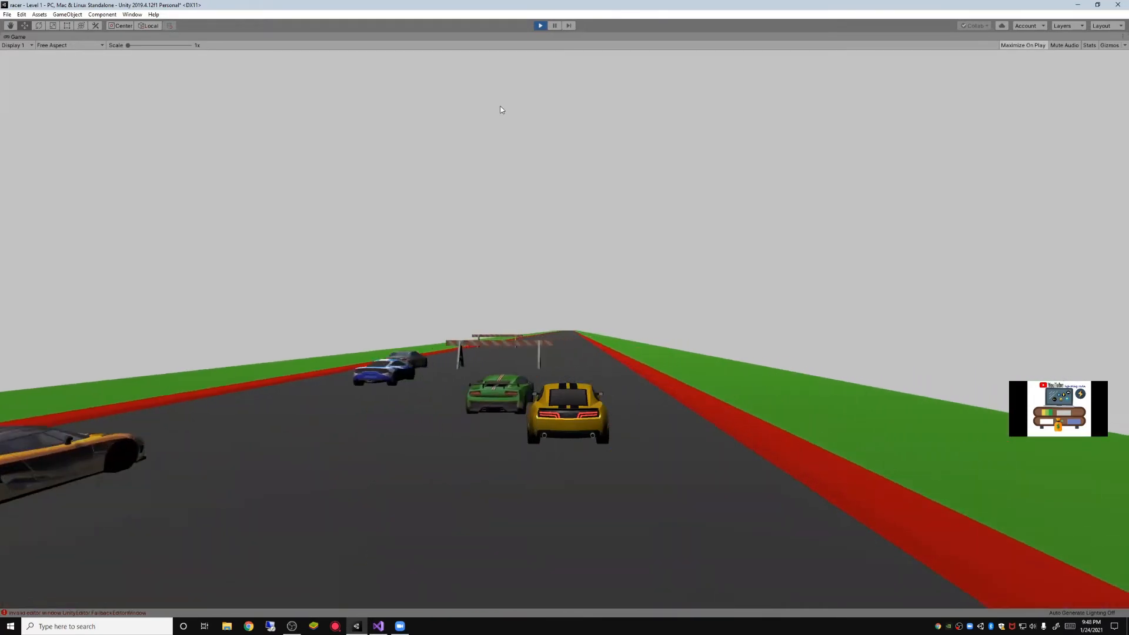
key(a)
key(a)
key(d)
key(a)
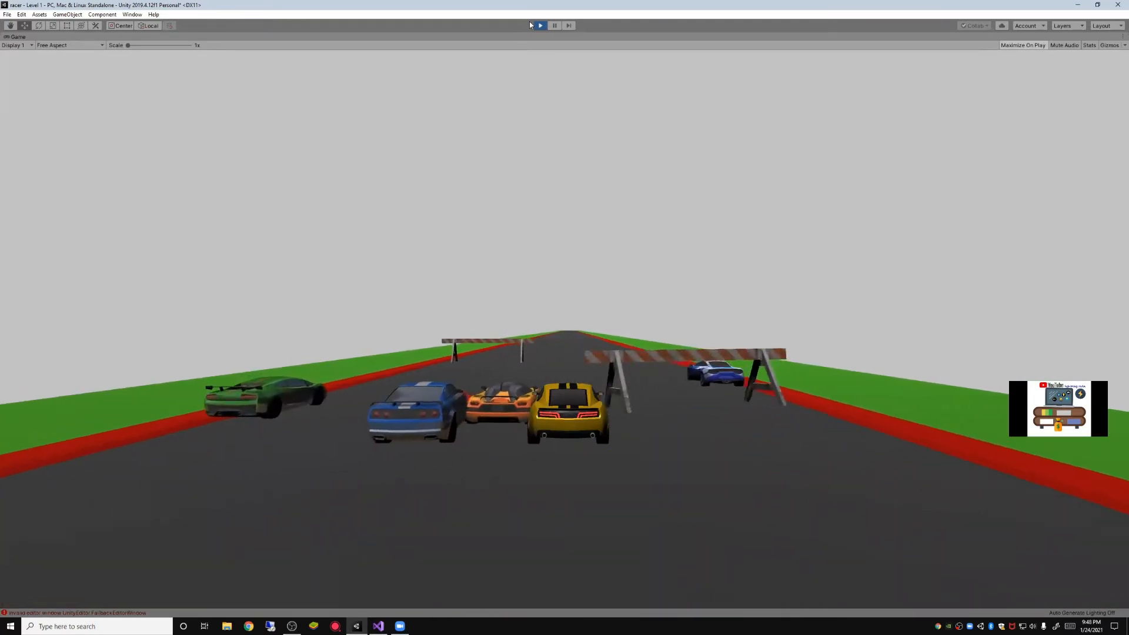
click(539, 26)
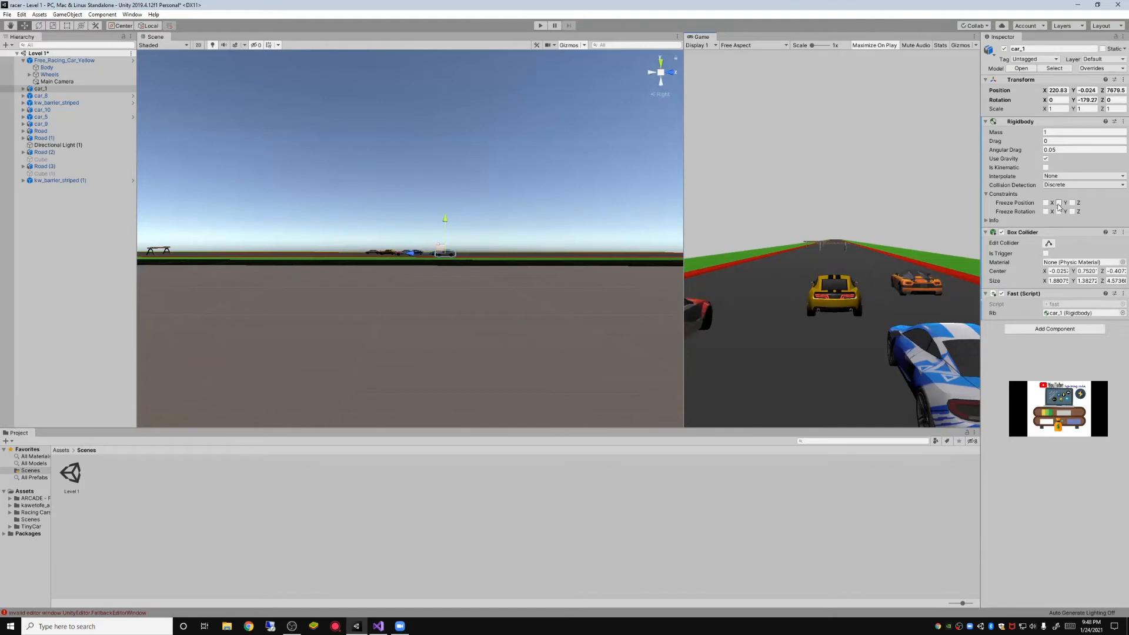
Try raising car_1 above the road and rotating it in the scene, undoing each change
drag(446, 223, 442, 79)
key(ctrl+z)
key(e)
drag(463, 225, 353, 203)
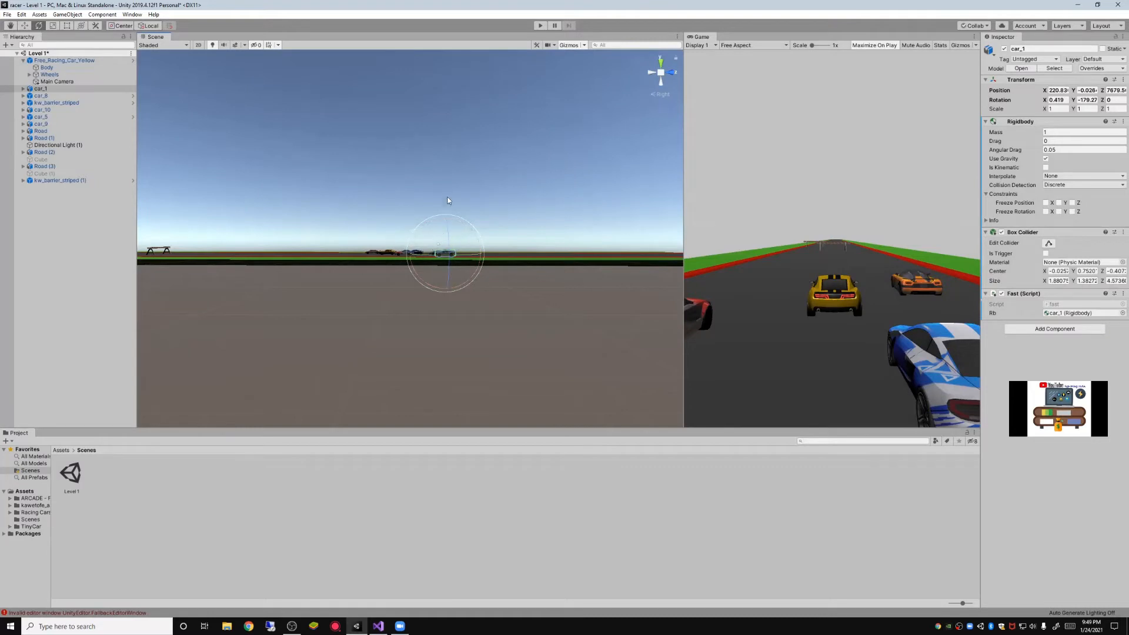
drag(456, 254, 450, 267)
key(ctrl+z)
Turn on Freeze Position Y and Freeze Rotation X, Y and Z in car_1's Rigidbody constraints
click(1059, 202)
click(1058, 211)
click(1072, 212)
Select Free_Racing_Car_Yellow and turn off Freeze Position Y and Freeze Rotation X, Y and Z on its Rigidbody
scroll(411, 285, up, 3)
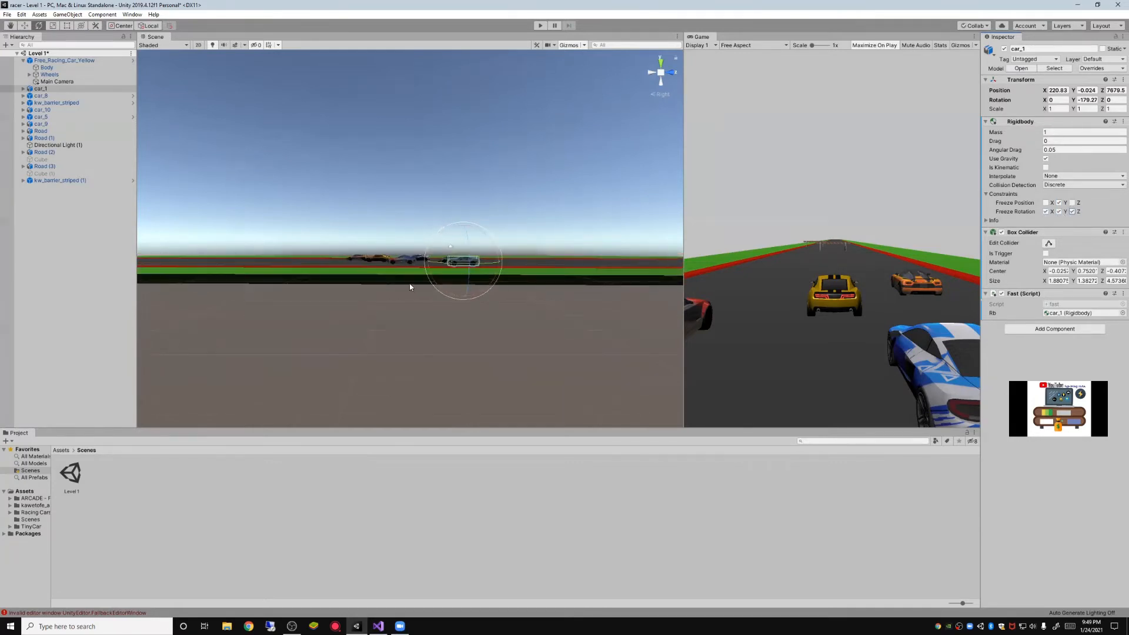
click(397, 262)
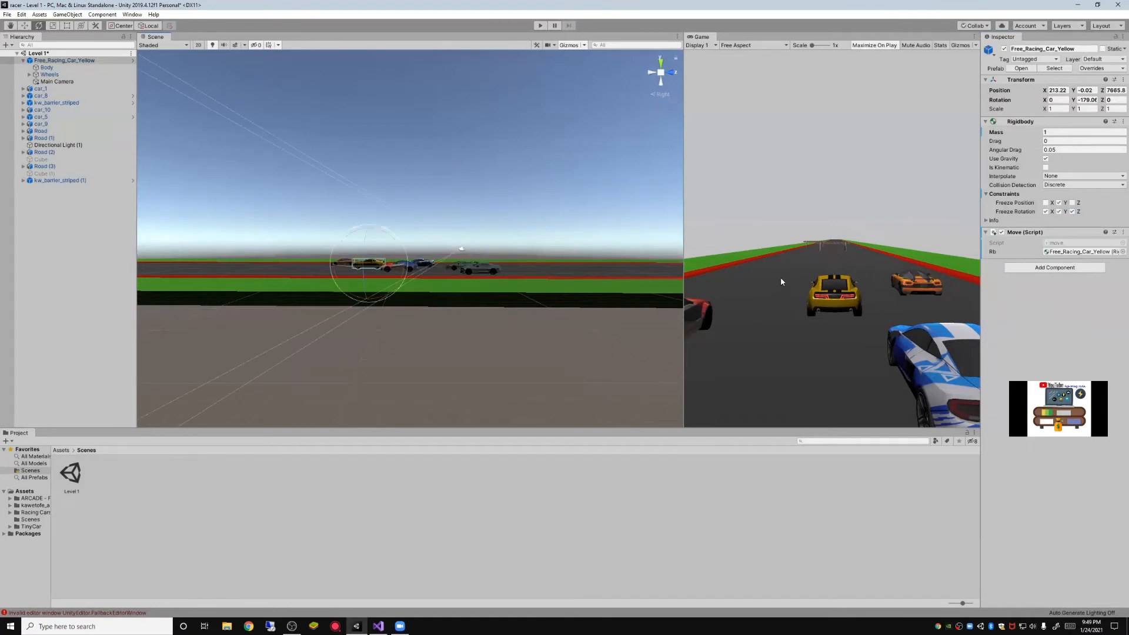
click(1059, 202)
click(1059, 212)
click(1046, 211)
click(1072, 212)
Playtest the unconstrained yellow car, steering right and left across the road, and stop the game
click(540, 26)
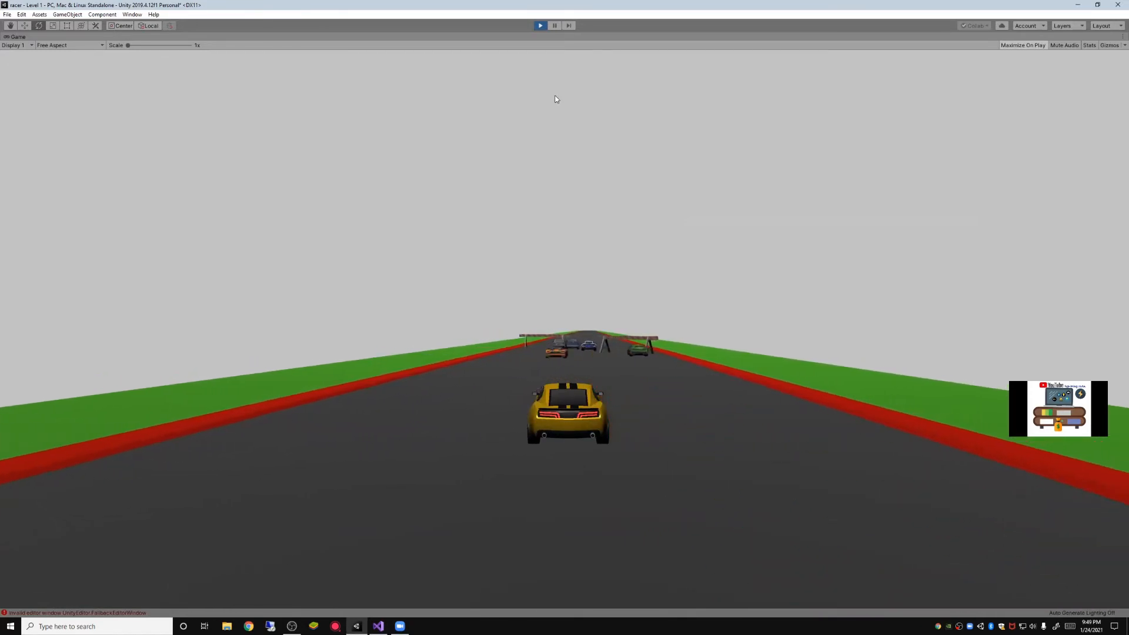
key(d)
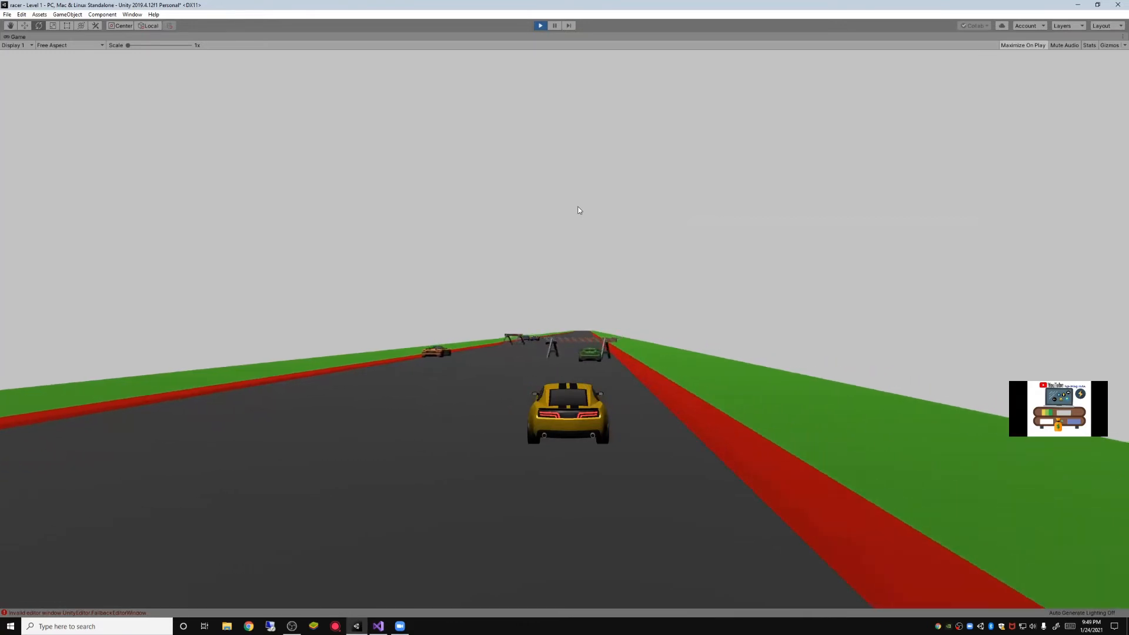
key(a)
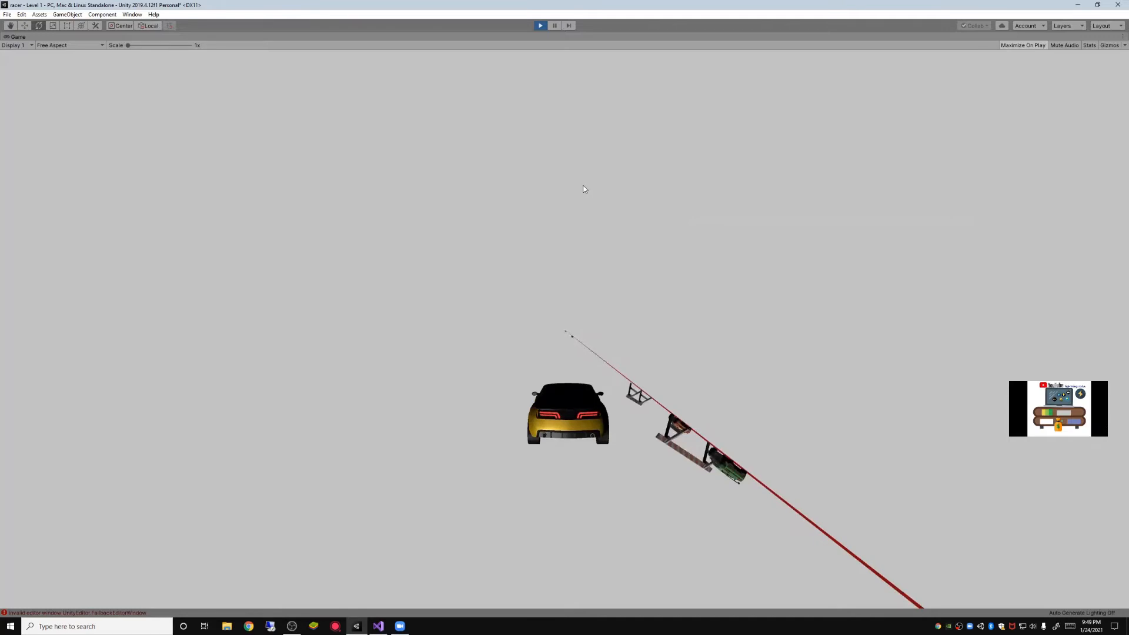
key(ctrl+p)
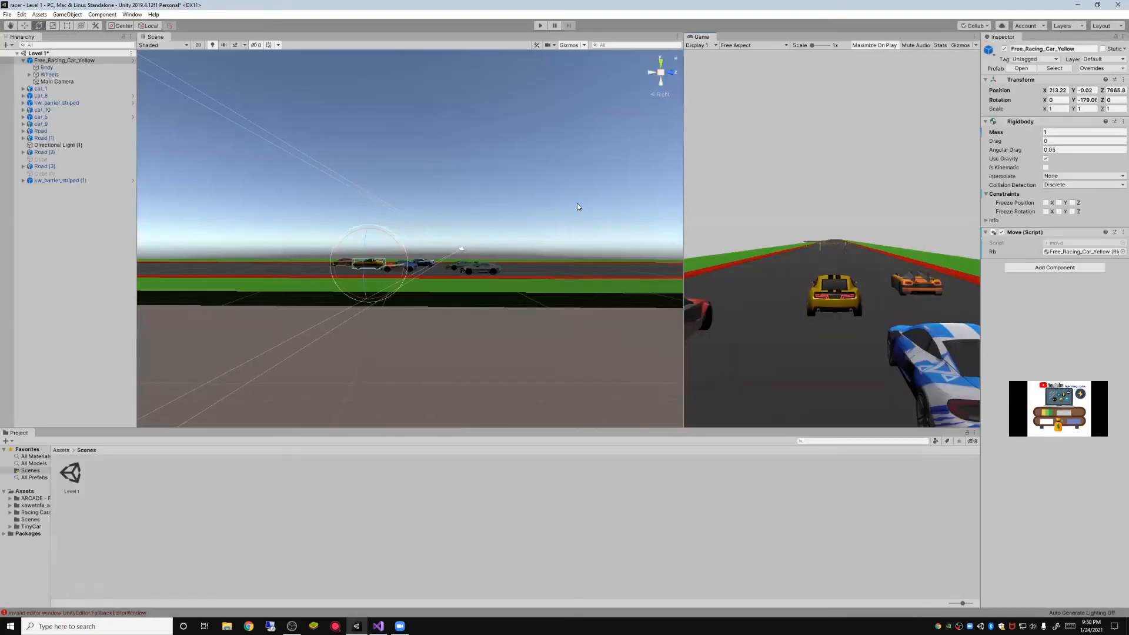
Turn on Freeze Position Y and Freeze Rotation X, Y and Z for Free_Racing_Car_Yellow and playtest the race
click(1059, 202)
click(1059, 211)
click(1046, 211)
click(1073, 211)
click(540, 25)
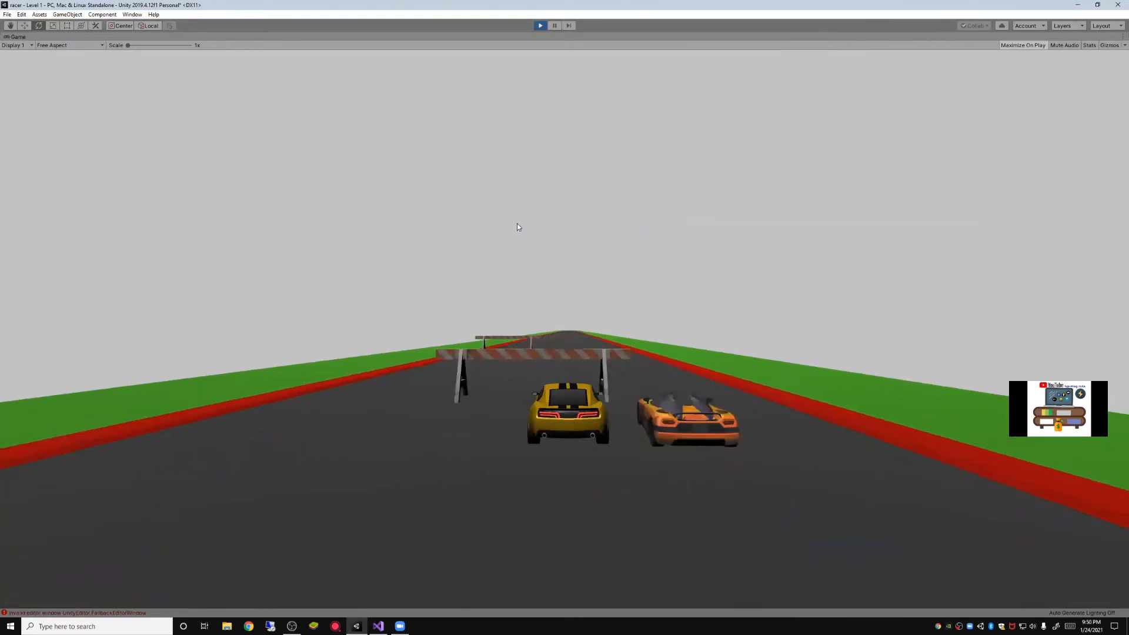
click(541, 26)
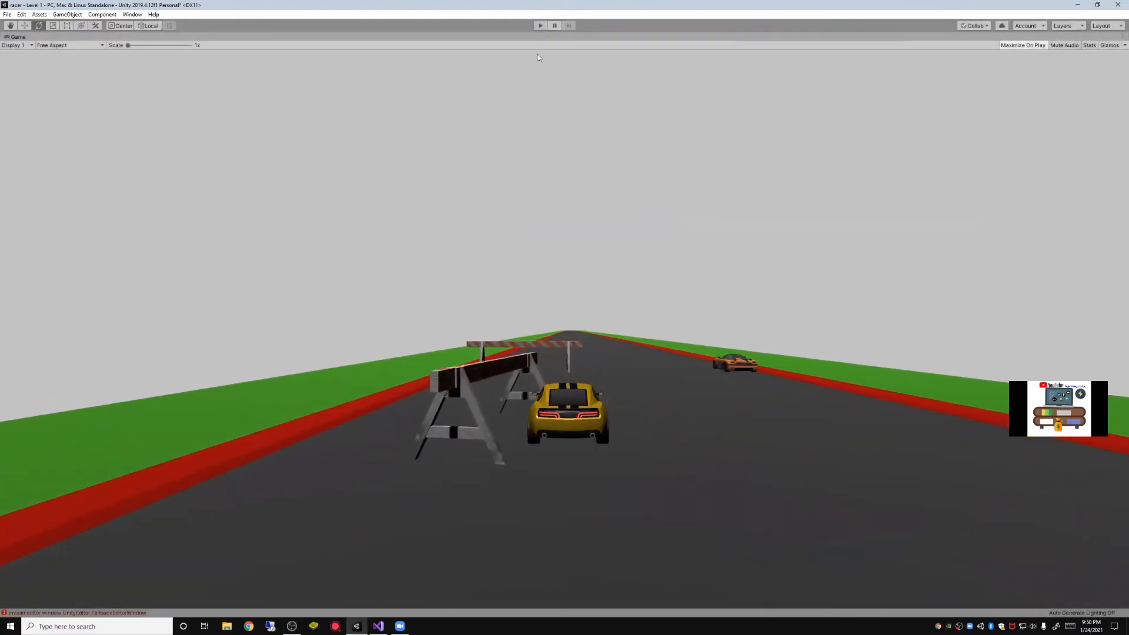
Select car_5 to view its components, highlight the rb.AddForce(-18, 0, 0) line of speeder.cs in Visual Studio, and return to Unity
click(497, 281)
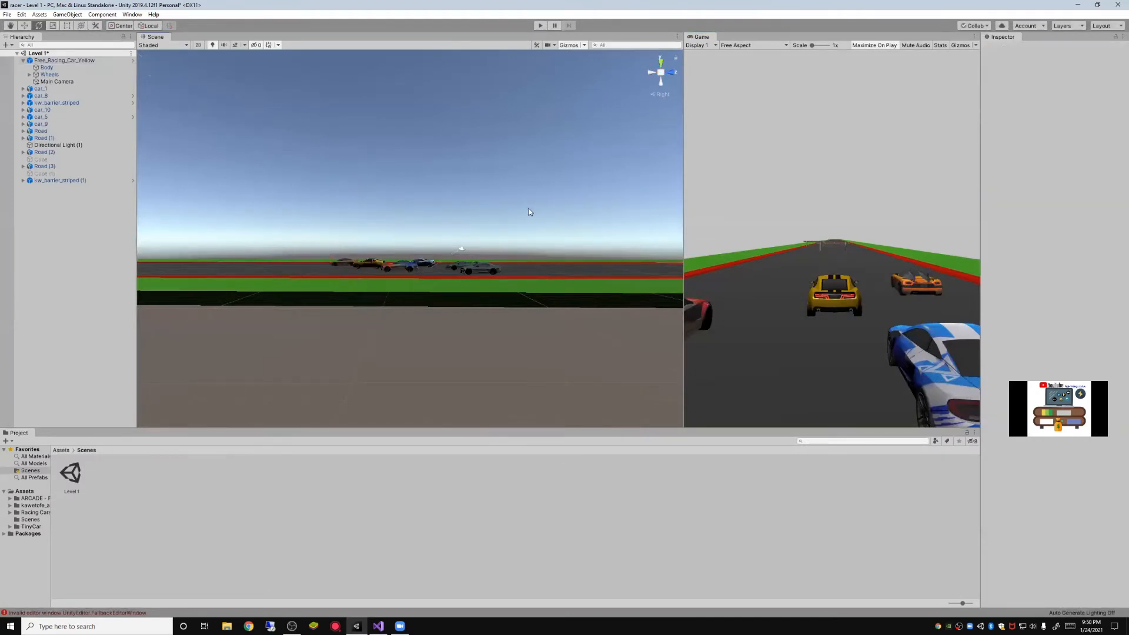
click(405, 272)
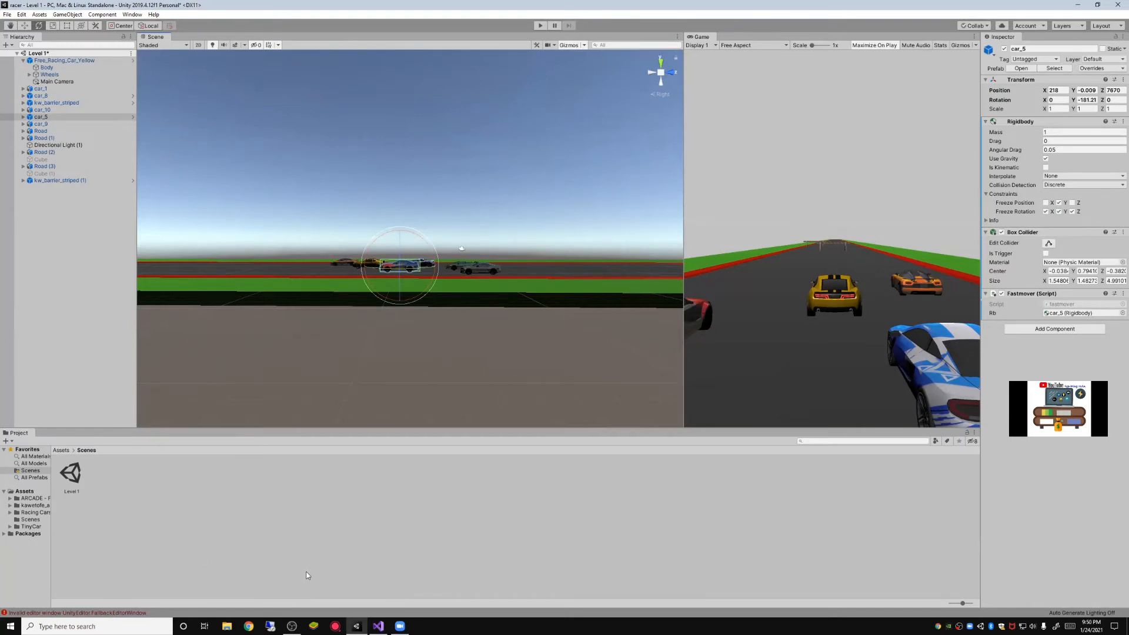
click(380, 626)
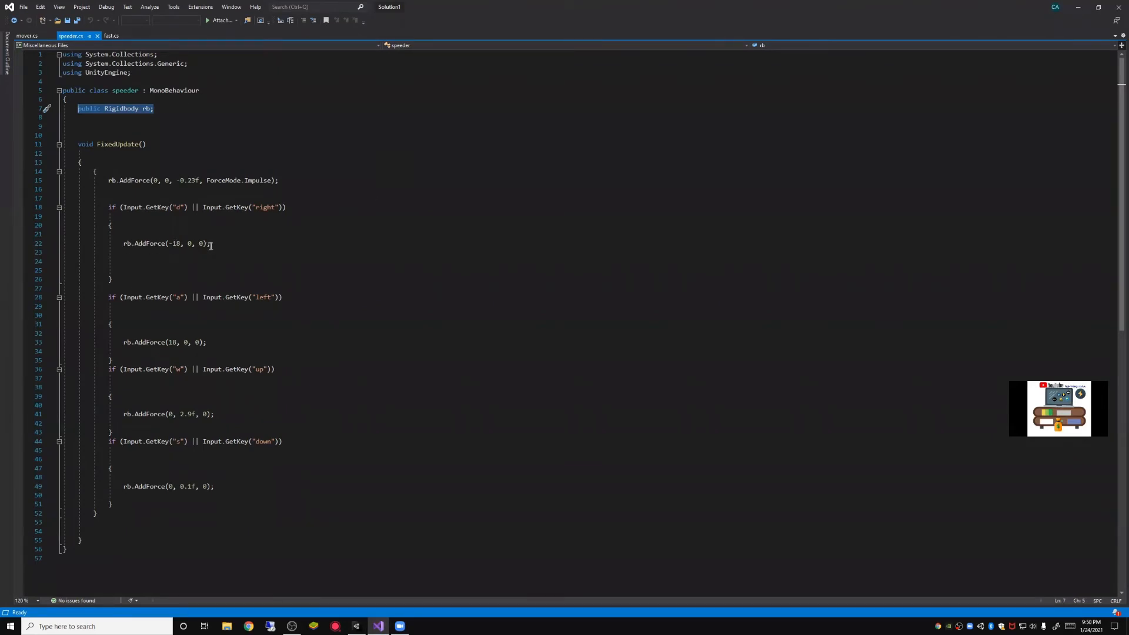
drag(223, 246, 125, 241)
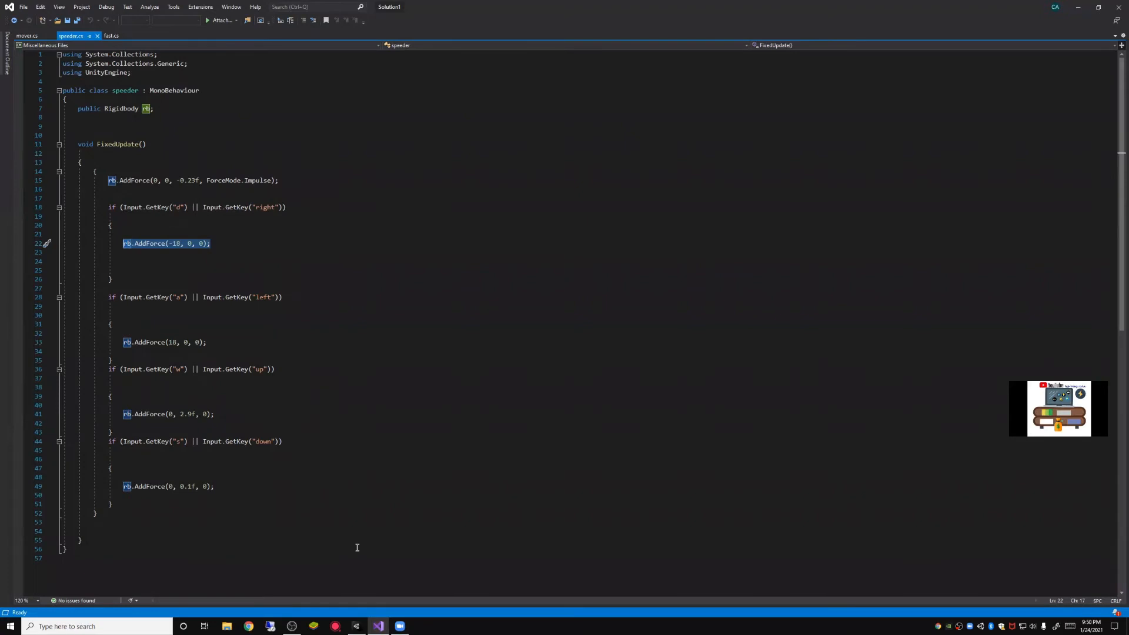
mouse_move(359, 625)
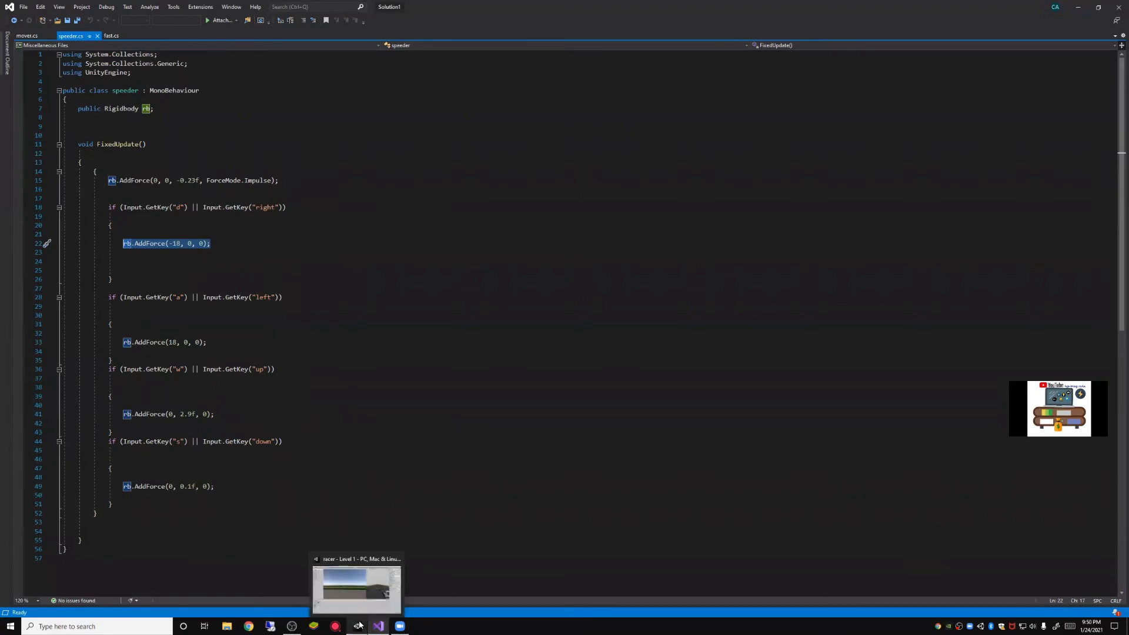
click(359, 625)
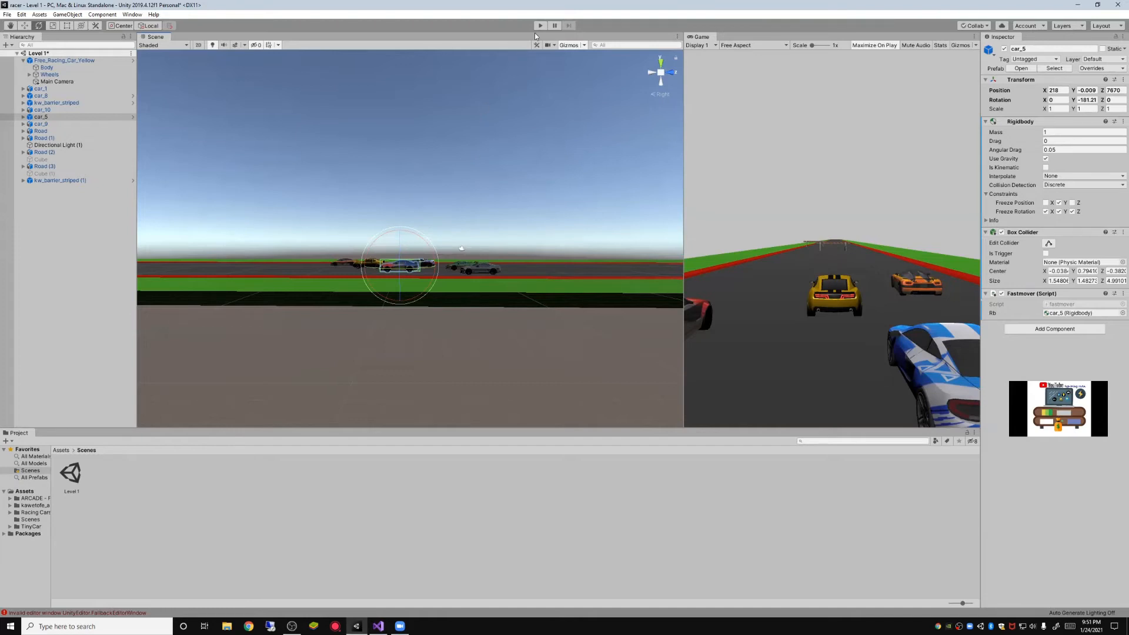
Inspect the movement scripts and Rigidbody references attached to car_9 and car_10
click(486, 214)
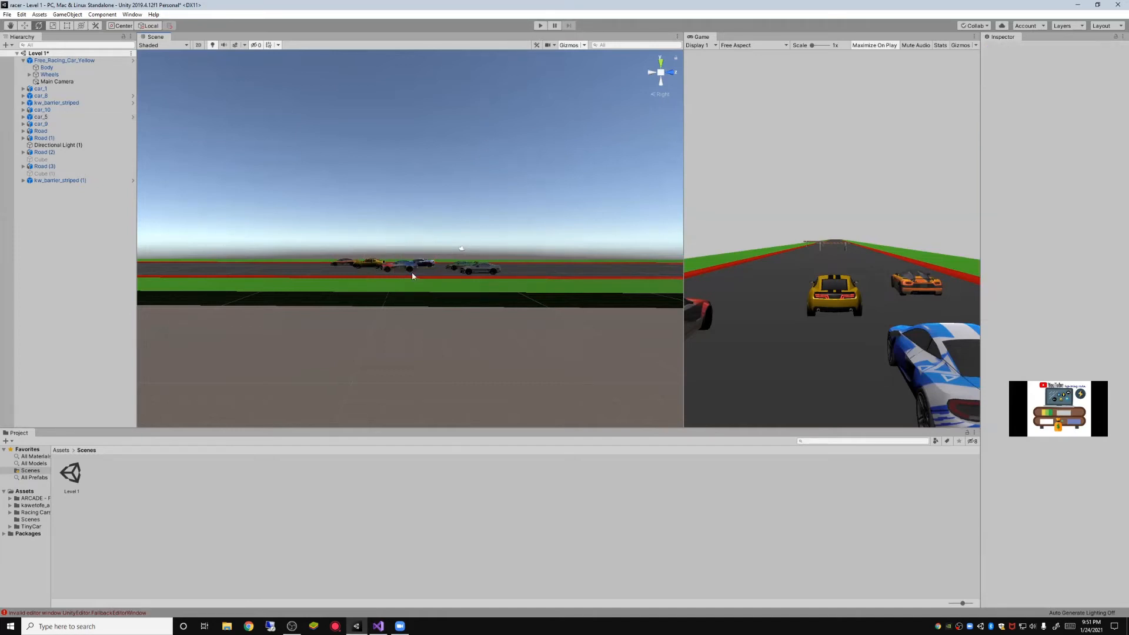
scroll(291, 317, up, 5)
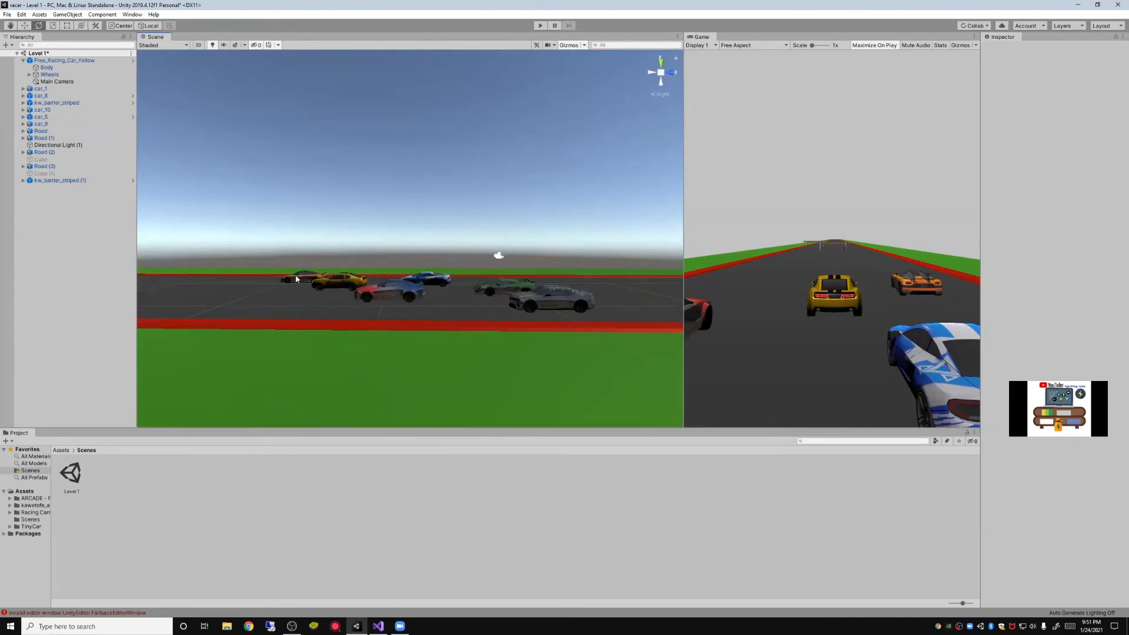
click(295, 275)
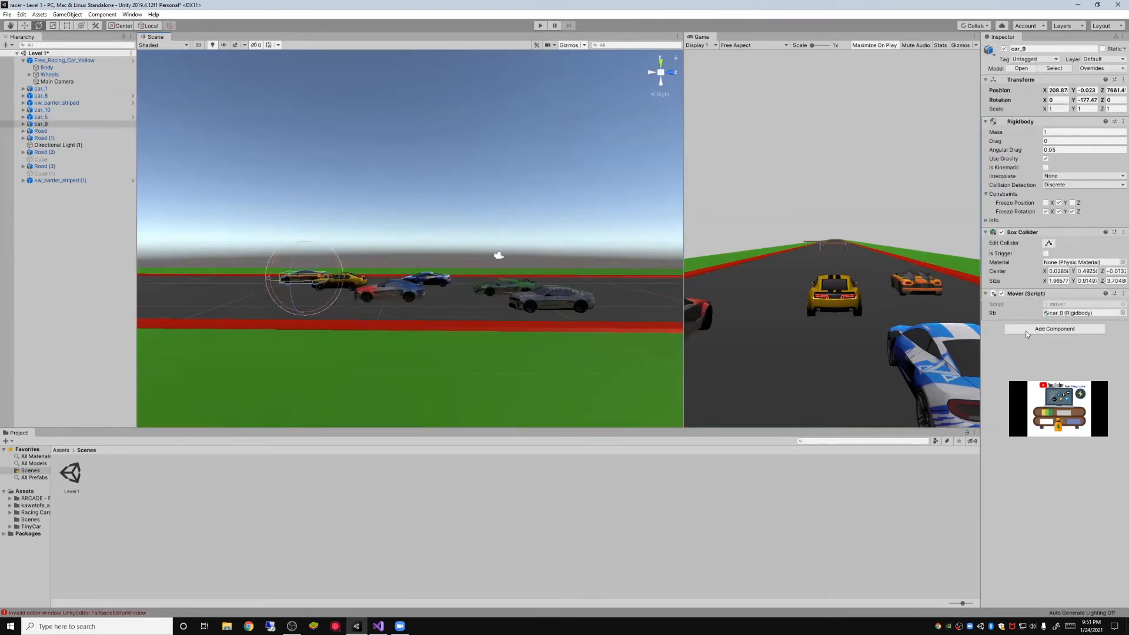
click(502, 291)
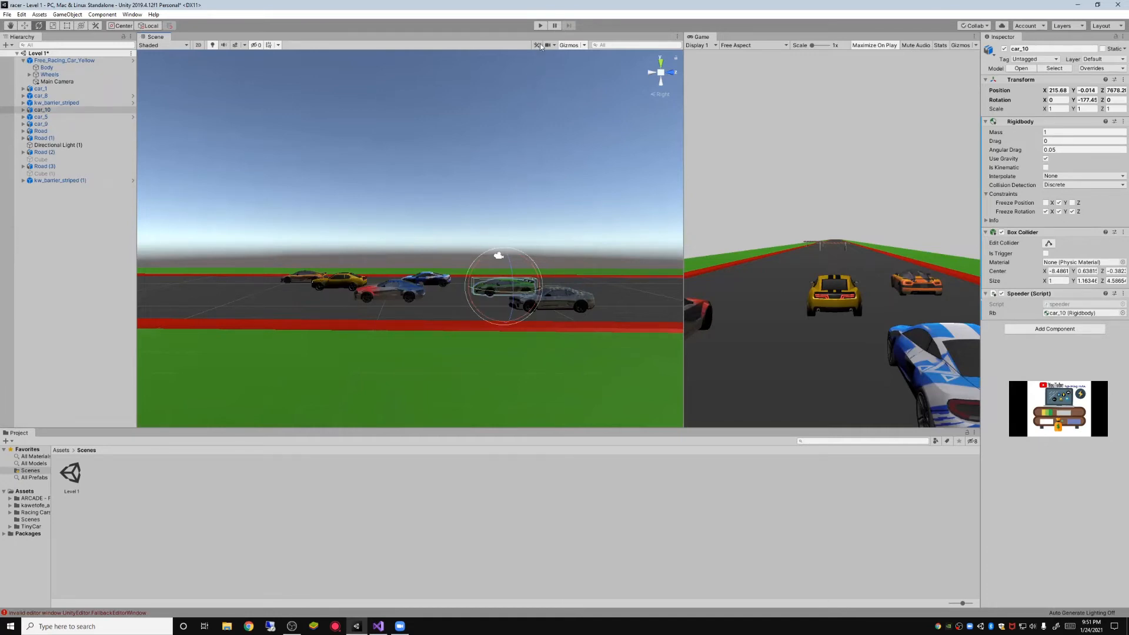
Playtest the race, steering the yellow car left and right past the barriers, and stop the game
click(540, 26)
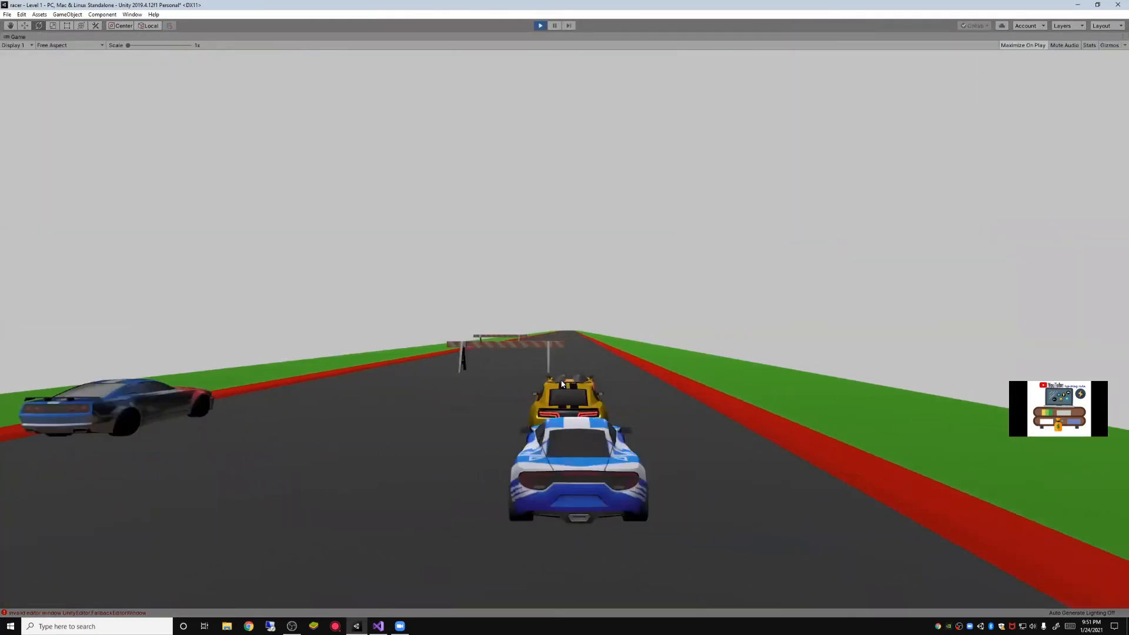
key(Left)
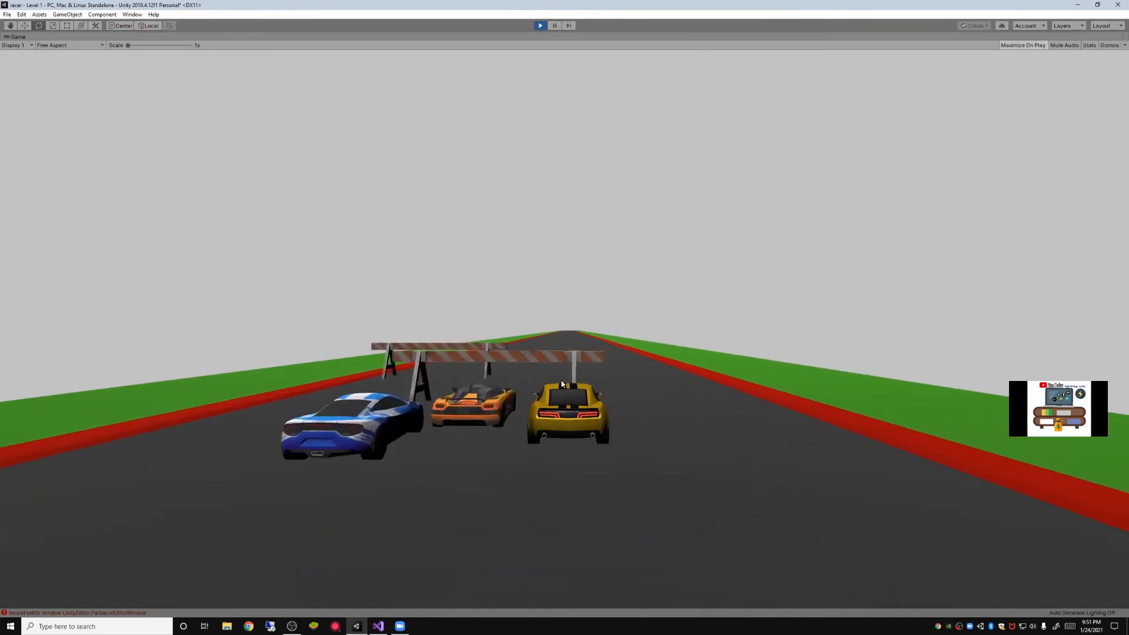
key(Right)
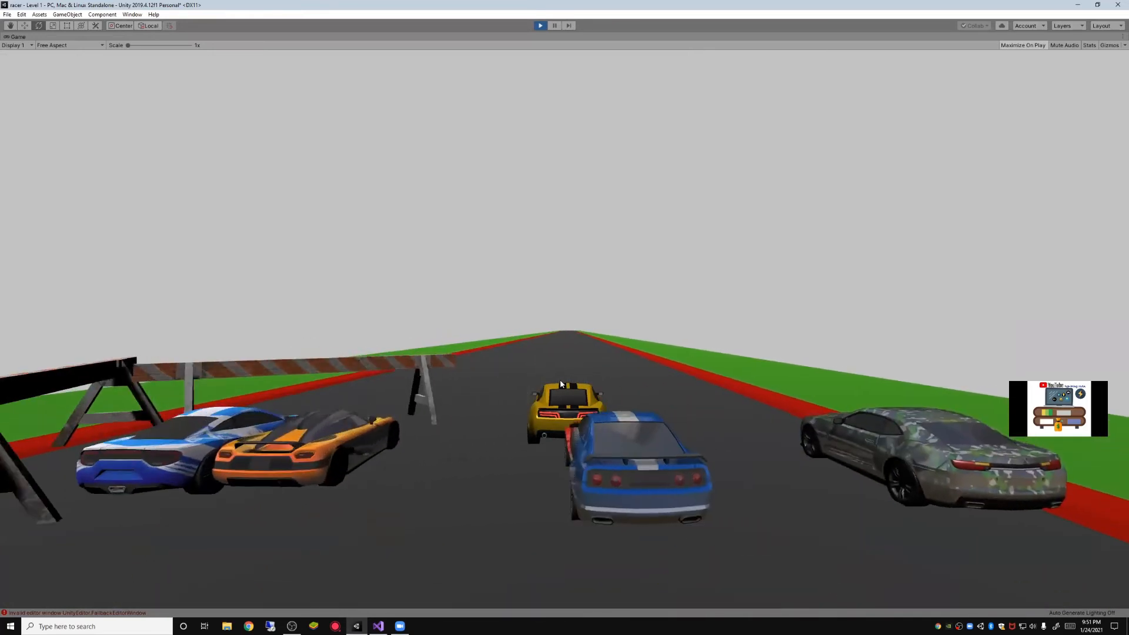
key(Right)
key(Left)
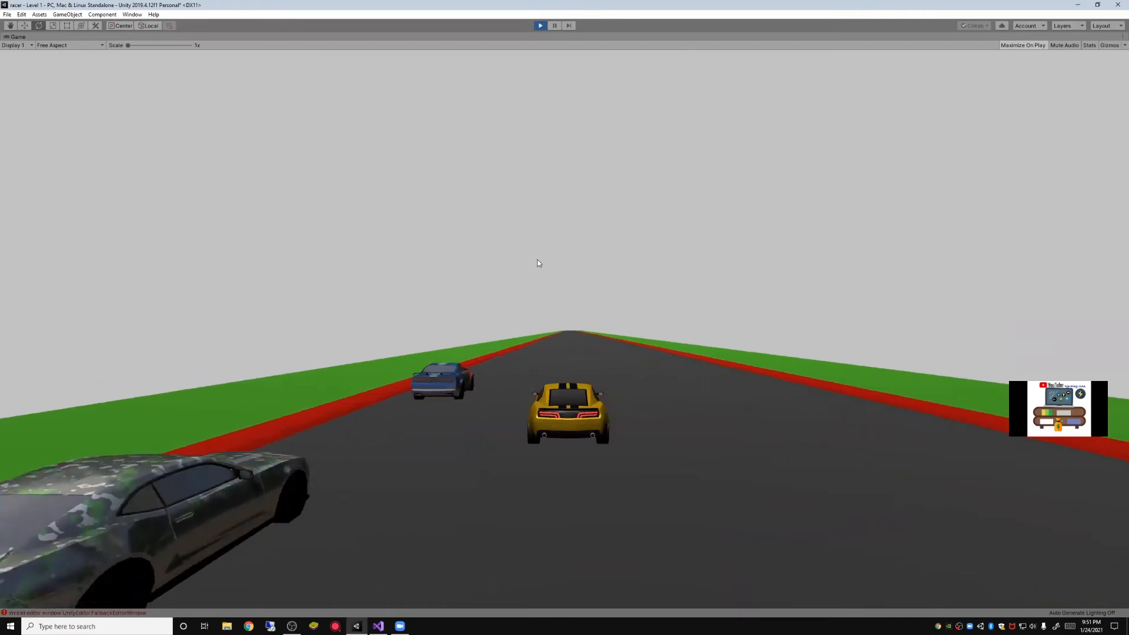
key(Right)
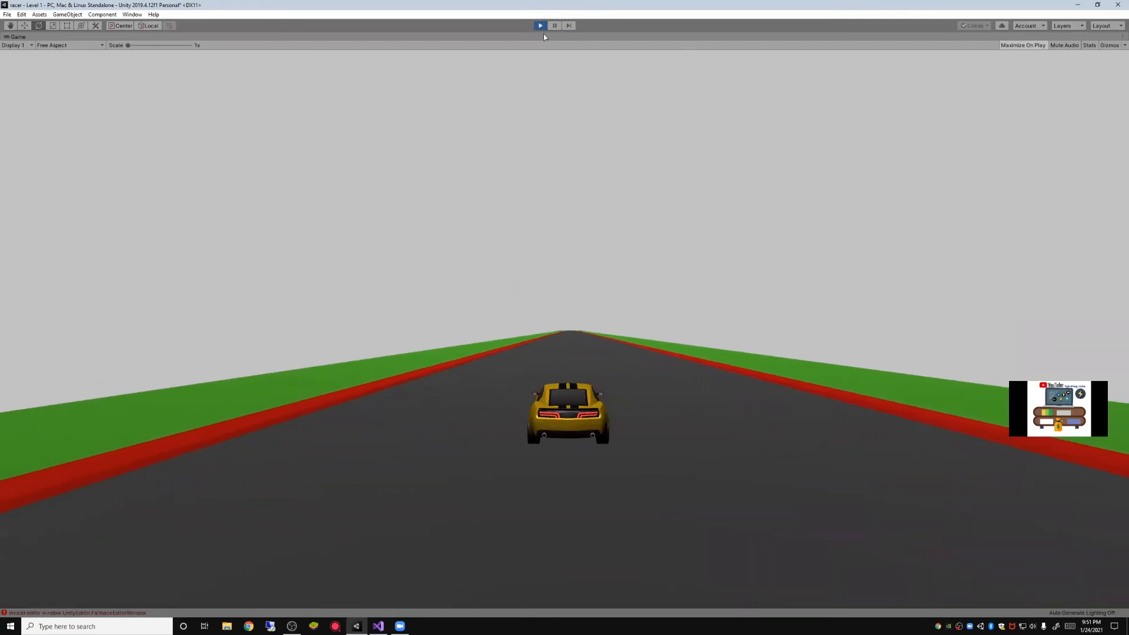
click(540, 26)
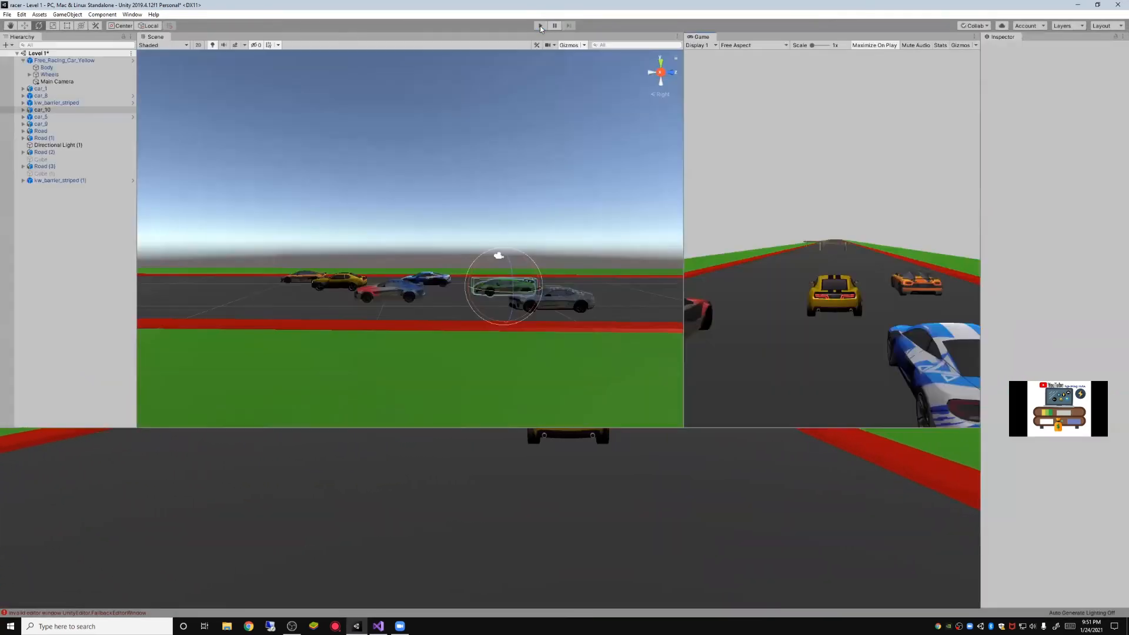
Run the race again, weave the yellow car among the other cars and barriers, and stop the game
key(ctrl+p)
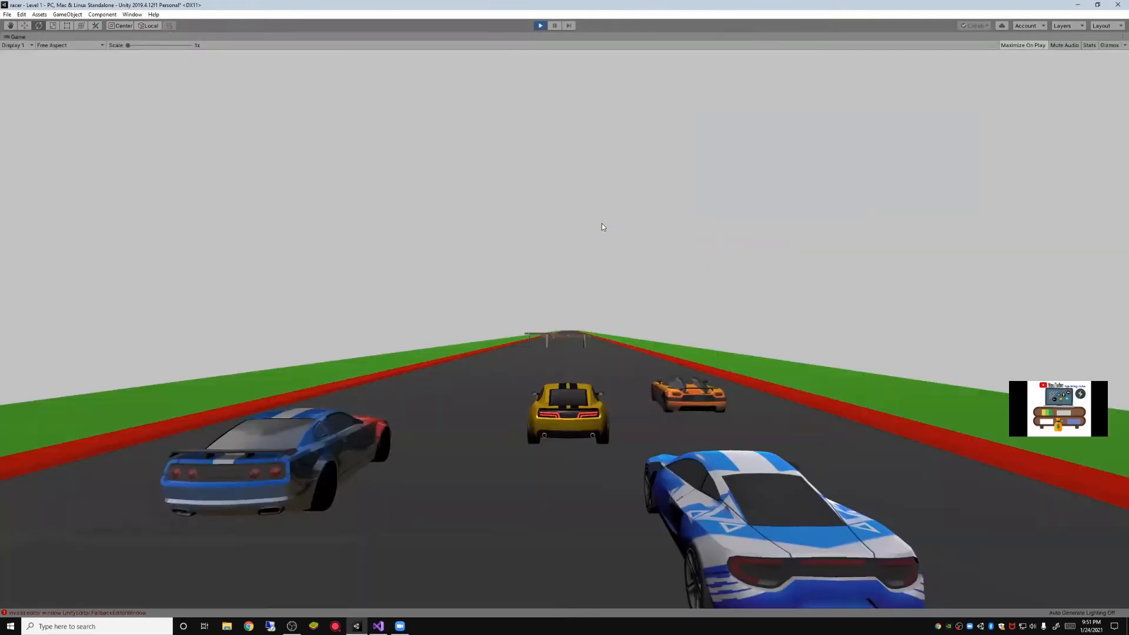
key(Left)
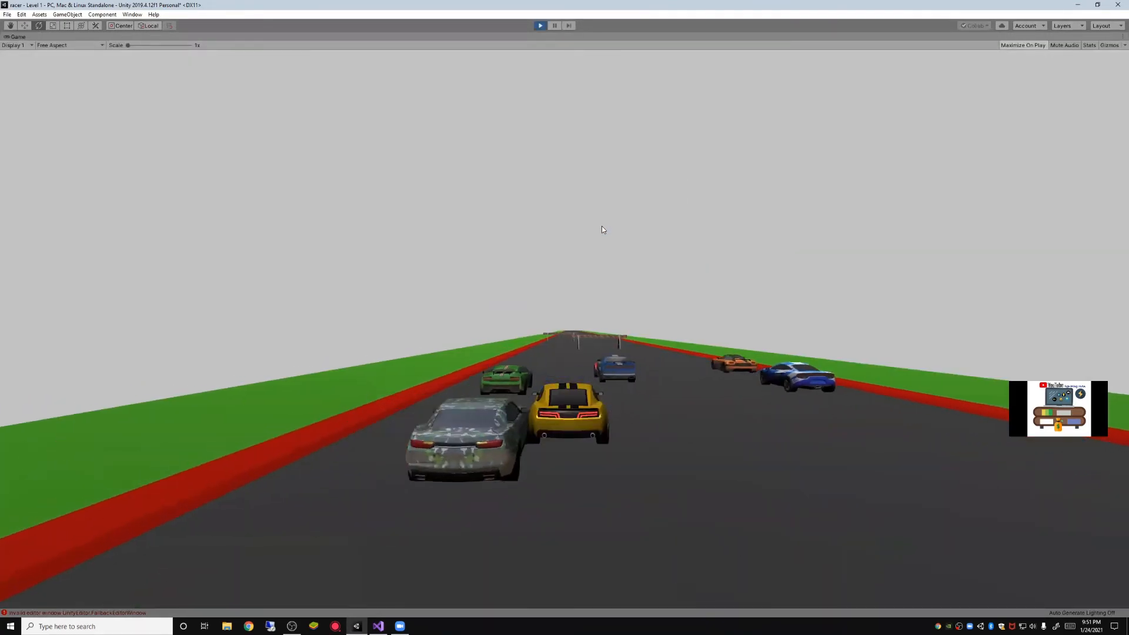
key(Right)
key(Left)
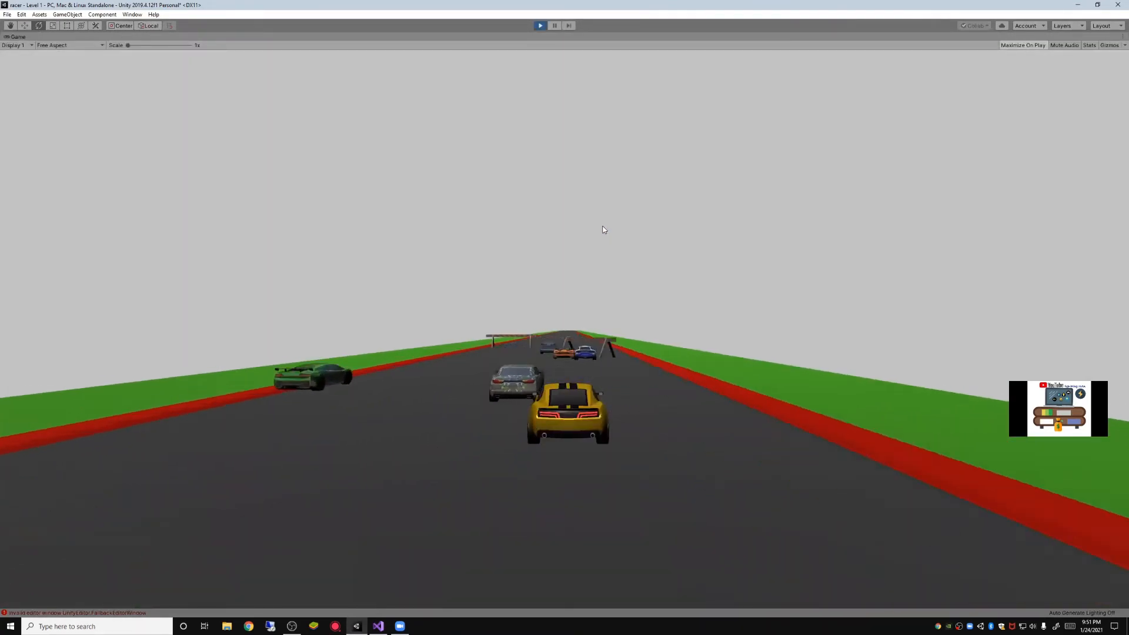
key(Right)
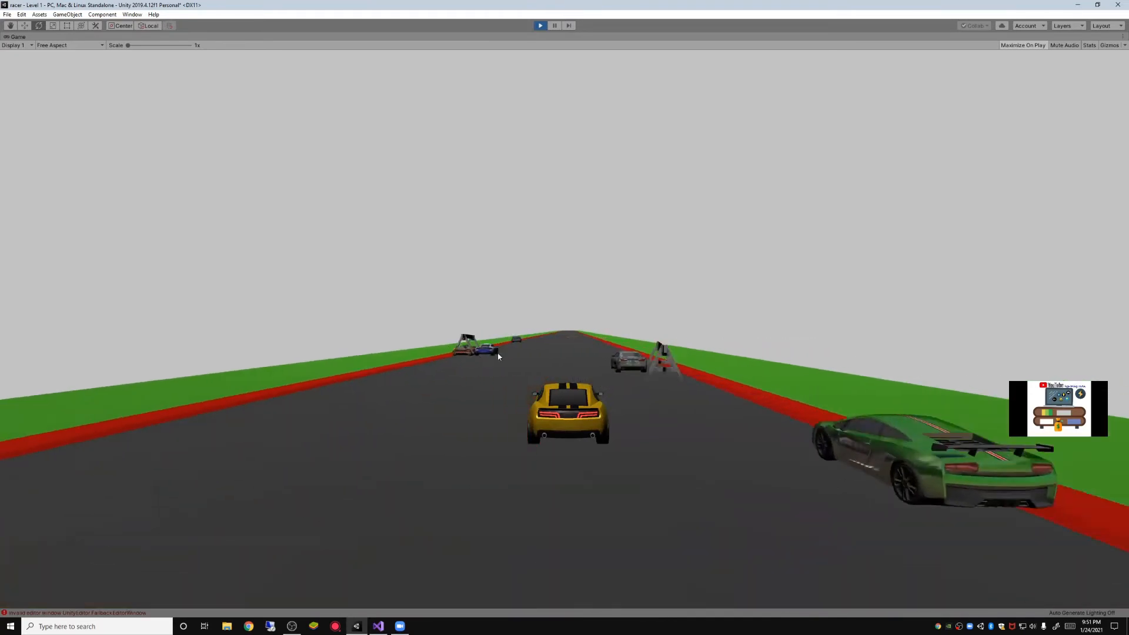
key(Left)
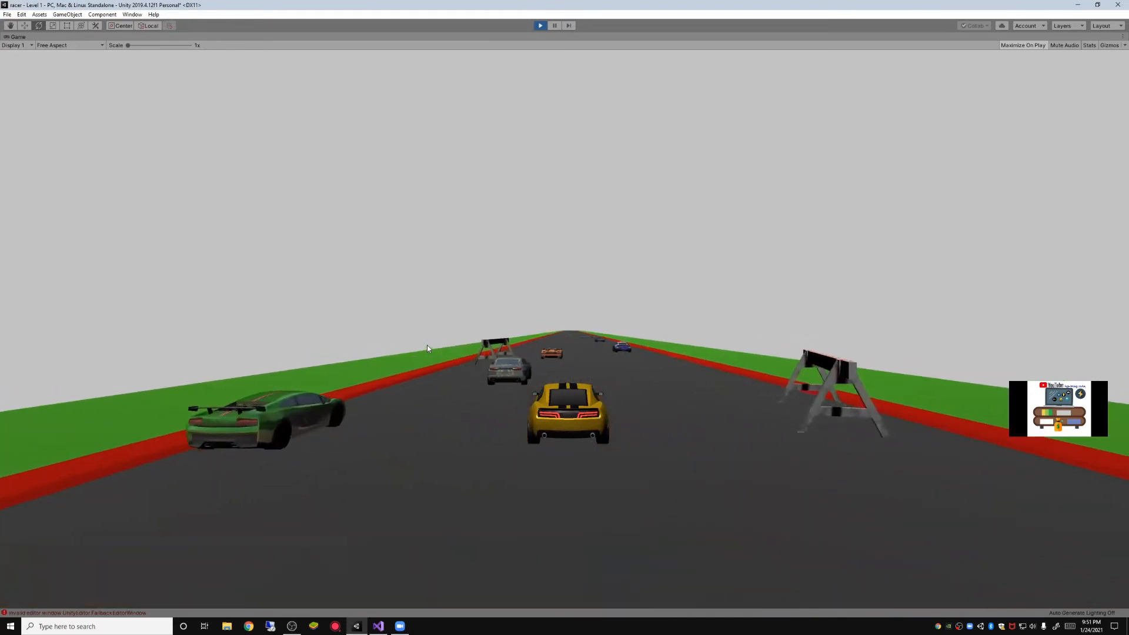
key(Left)
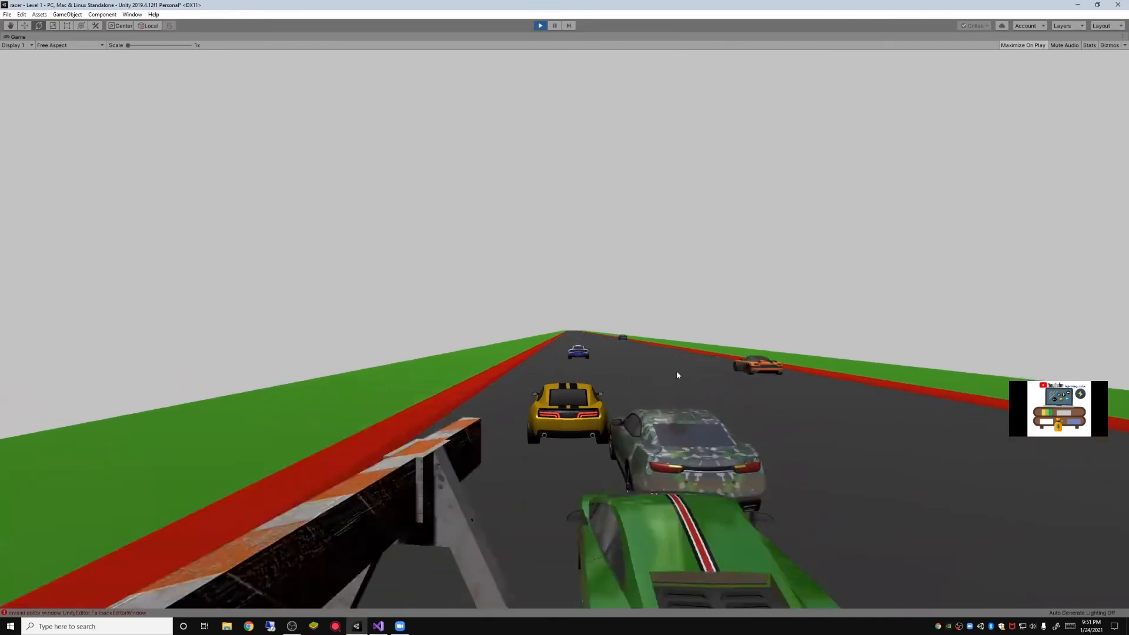
key(Right)
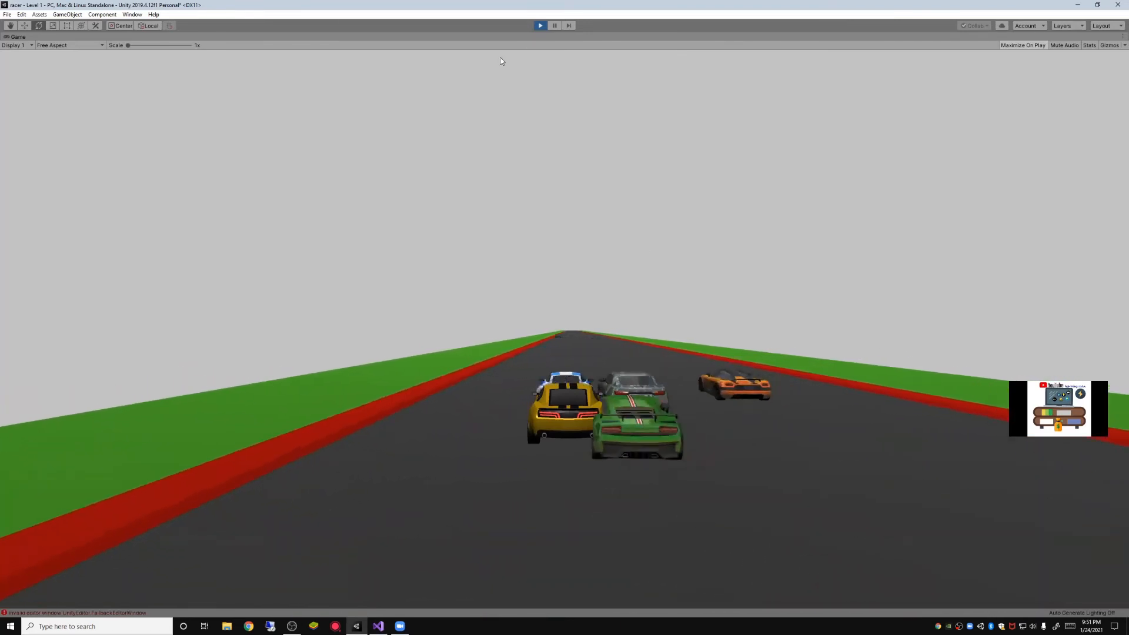
click(540, 25)
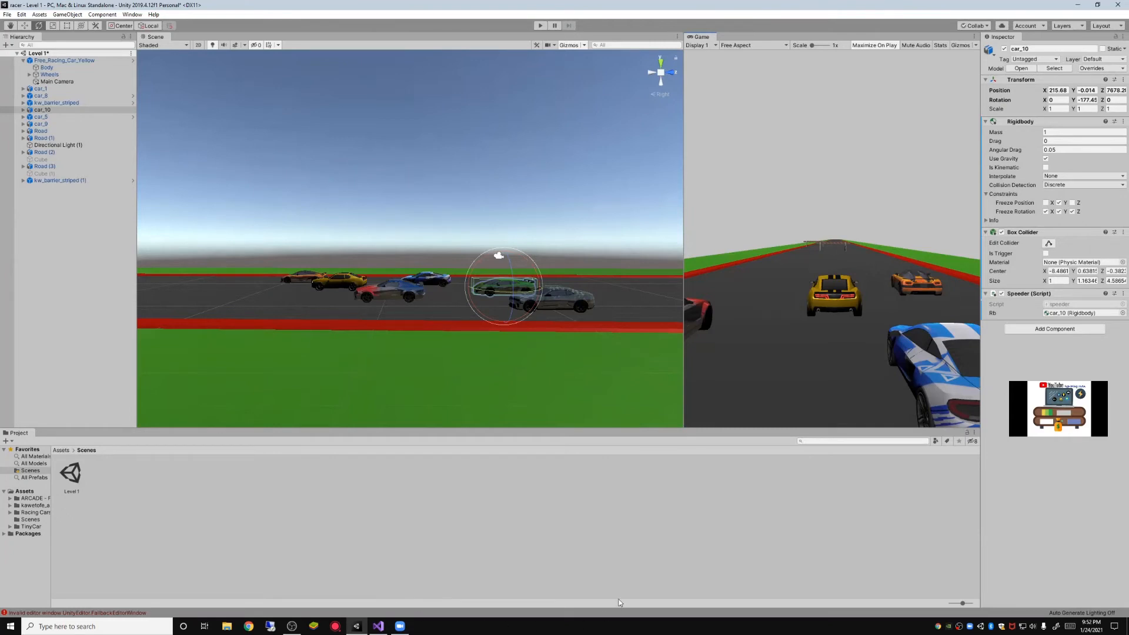
Add a 3D Cube to the scene near the far end of the road
click(249, 69)
scroll(484, 263, down, 5)
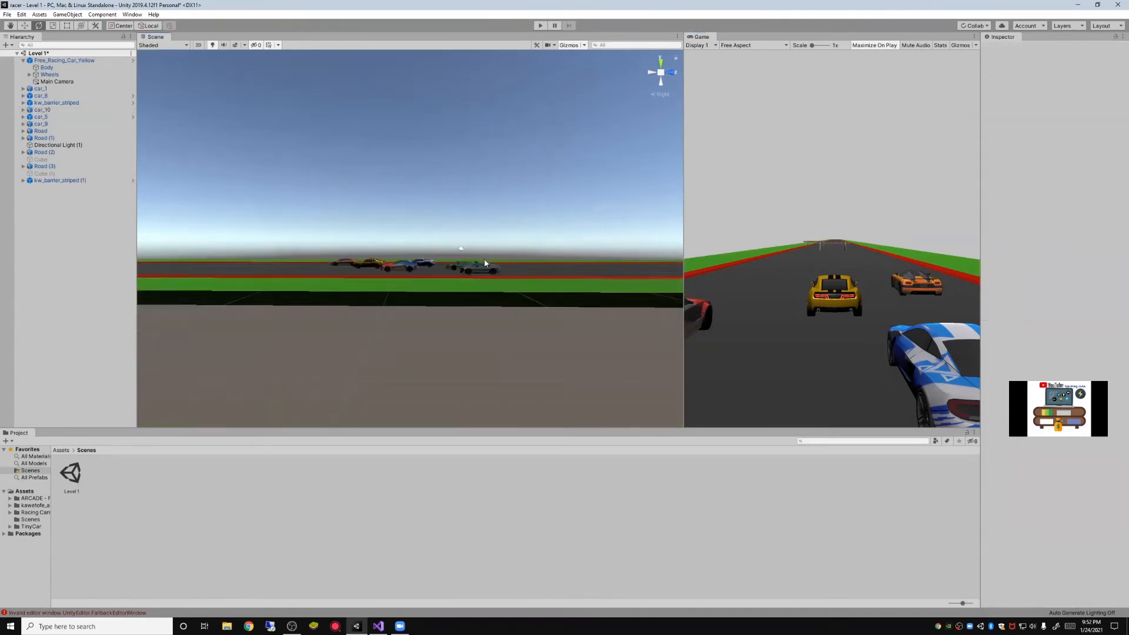
scroll(484, 263, down, 4)
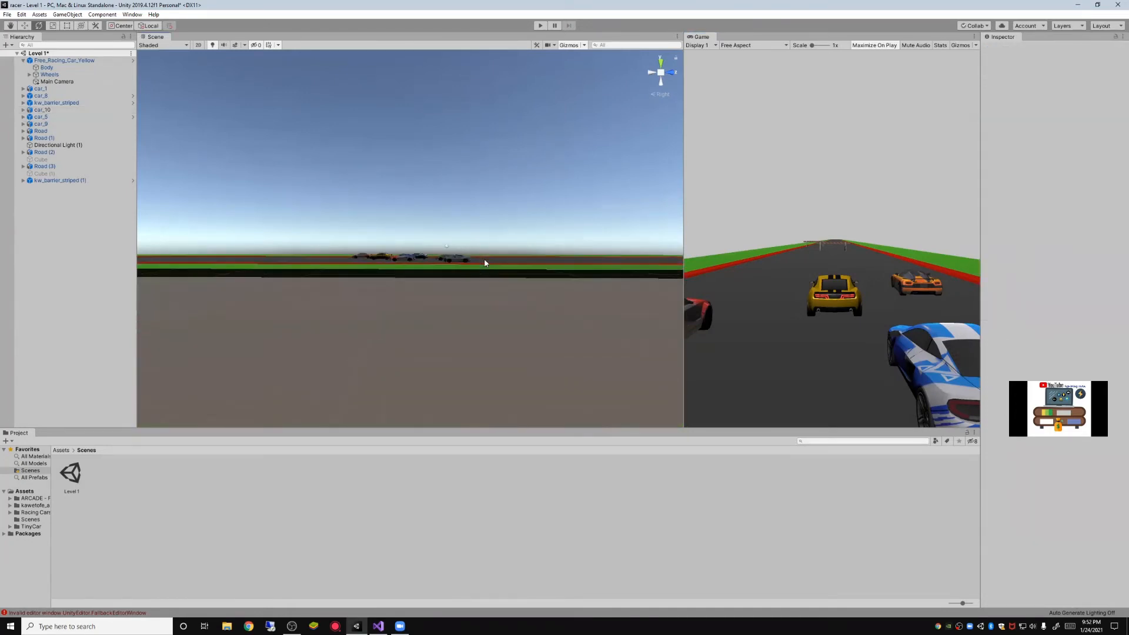
click(14, 26)
drag(256, 170, 977, 245)
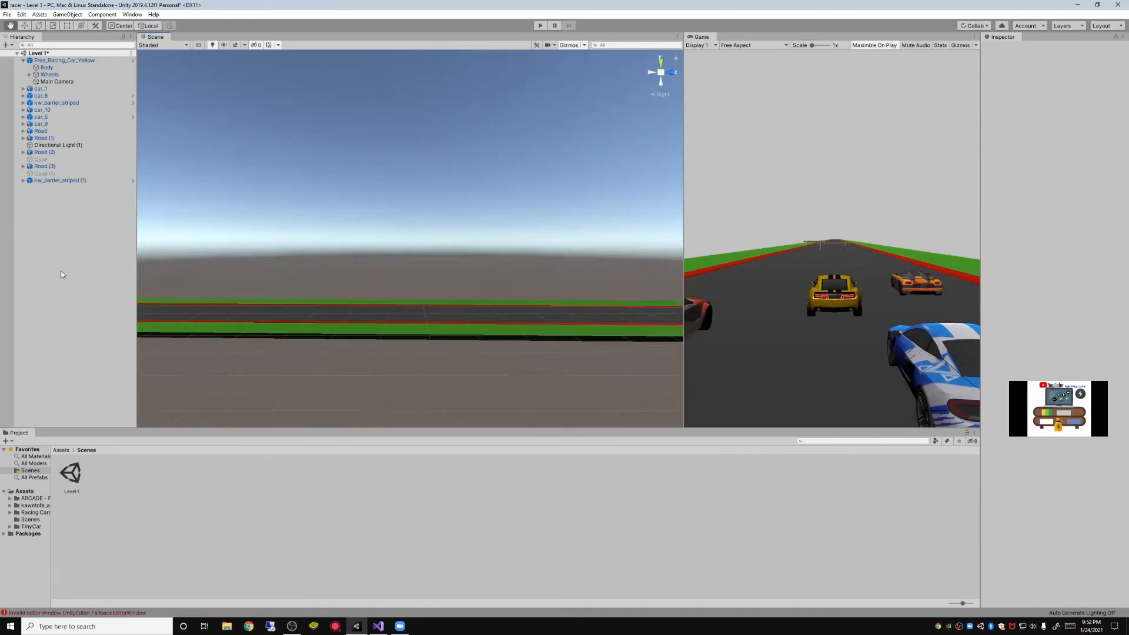
drag(265, 274, 643, 413)
drag(598, 291, 441, 230)
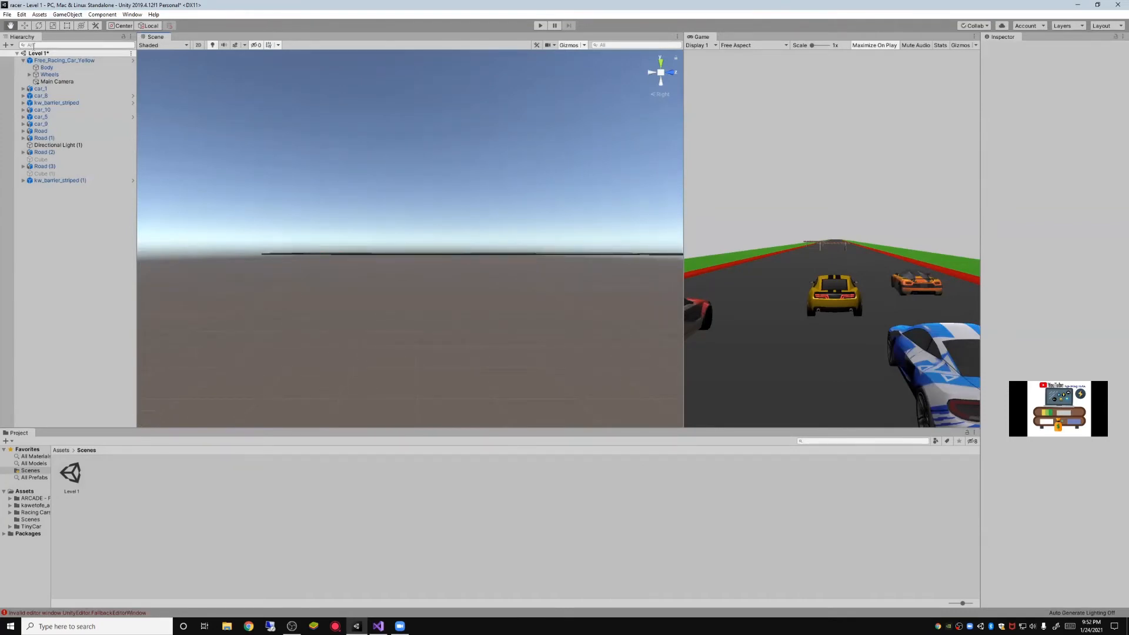
click(6, 45)
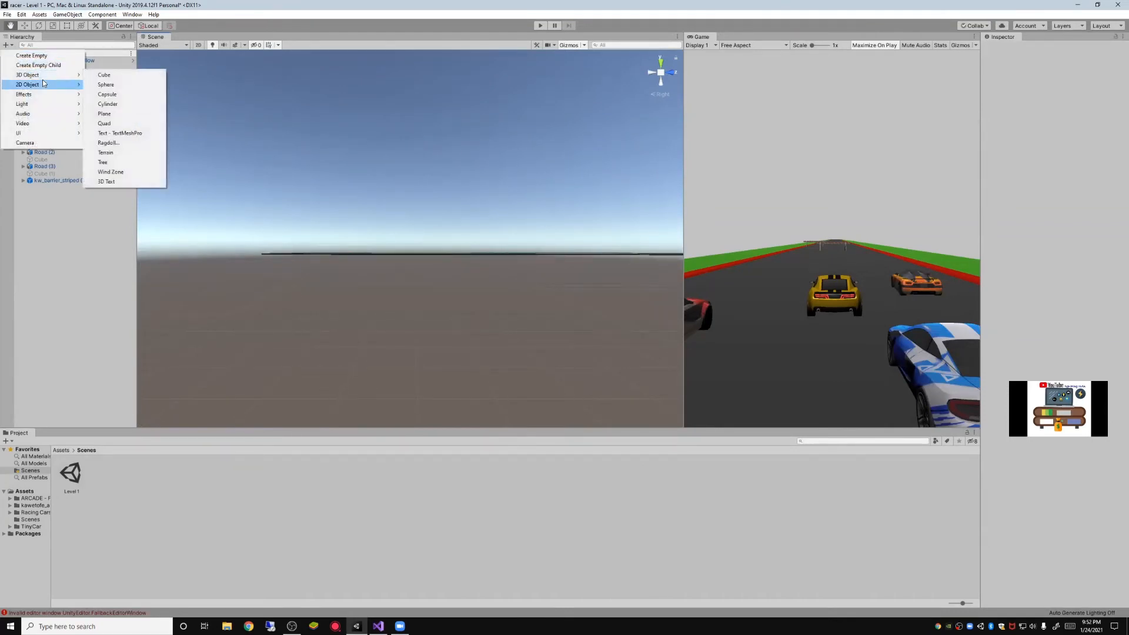
mouse_move(37, 75)
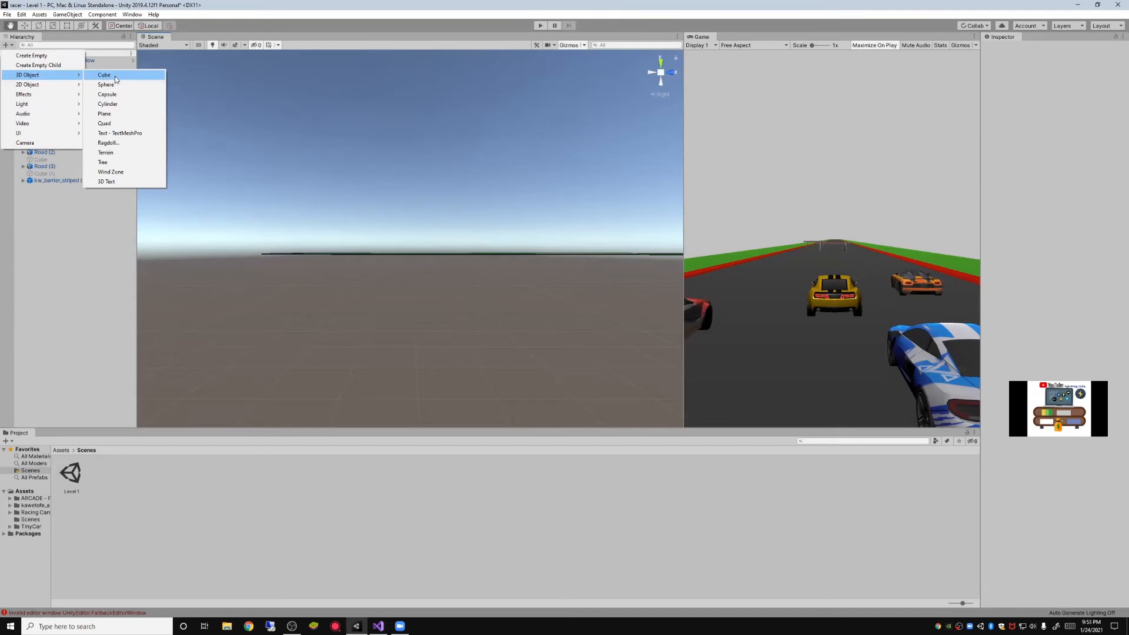
click(116, 80)
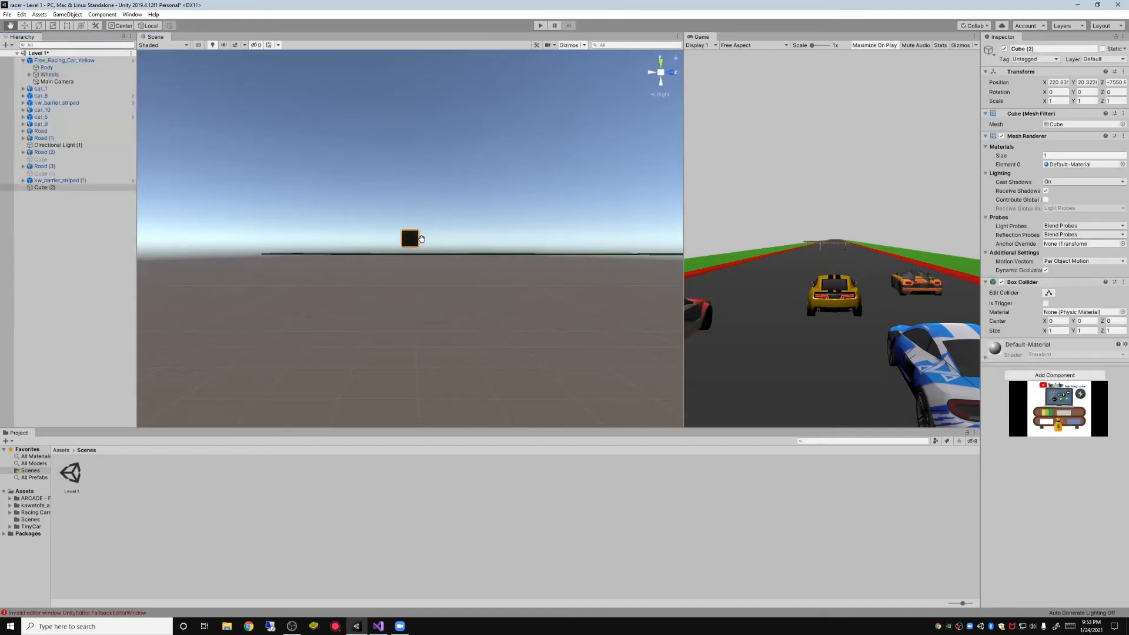
Move the new cube from the top view onto the end of the road, at about X -208, Z -7730
click(660, 62)
scroll(454, 250, down, 5)
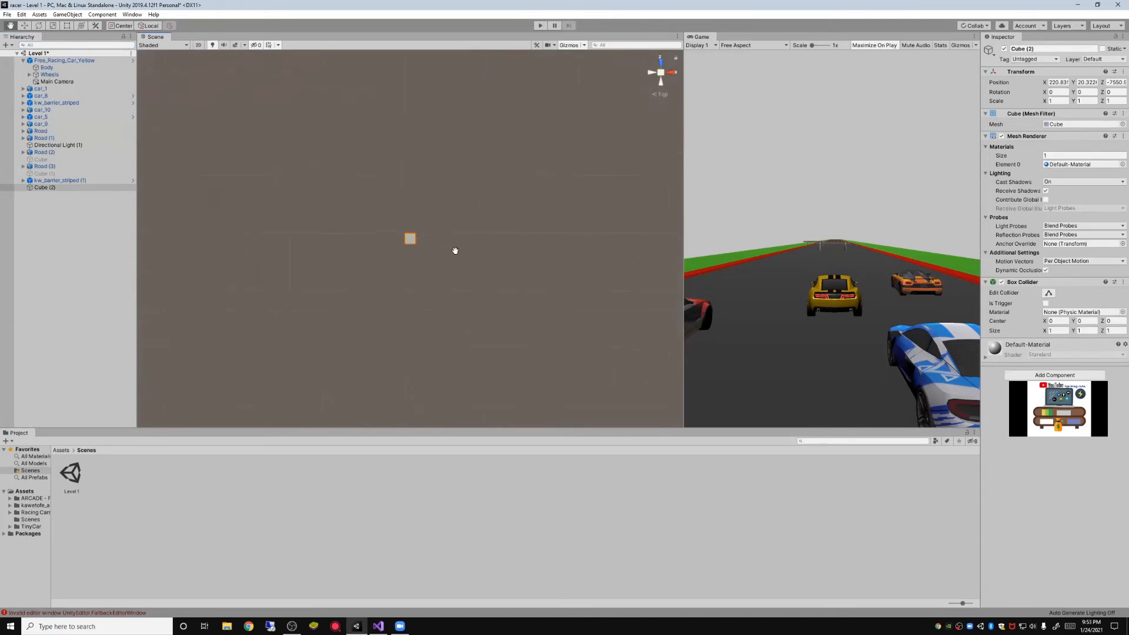
scroll(438, 253, down, 3)
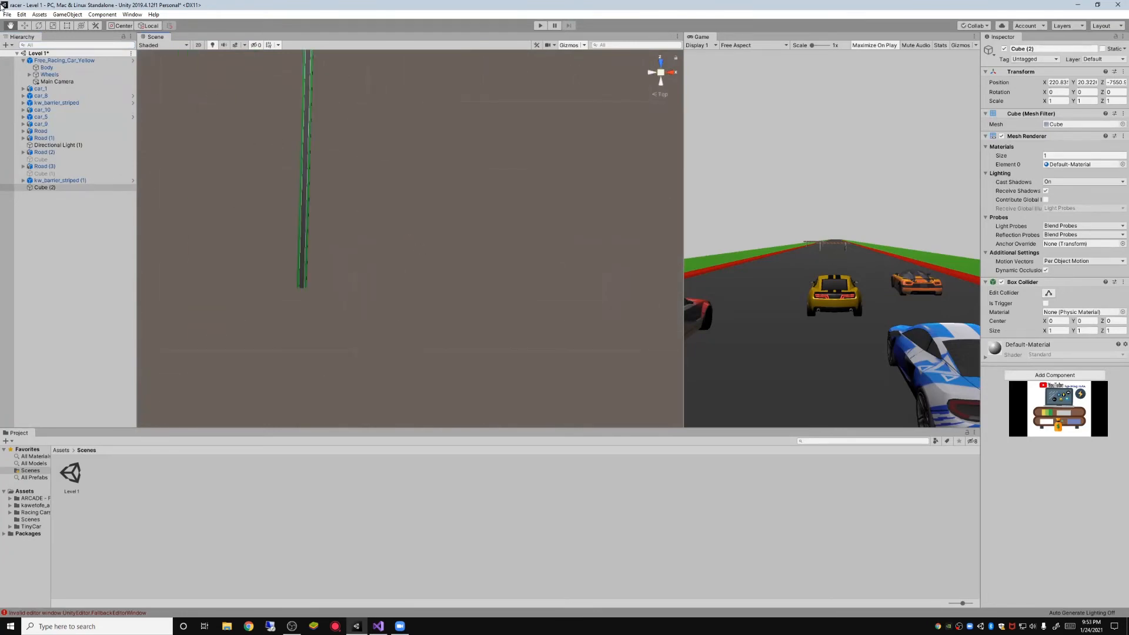
key(w)
drag(449, 239, 302, 252)
Turn Is Trigger on and back off for the cube's Box Collider, and widen the cube to a scale of about 1.6 along X
click(1046, 304)
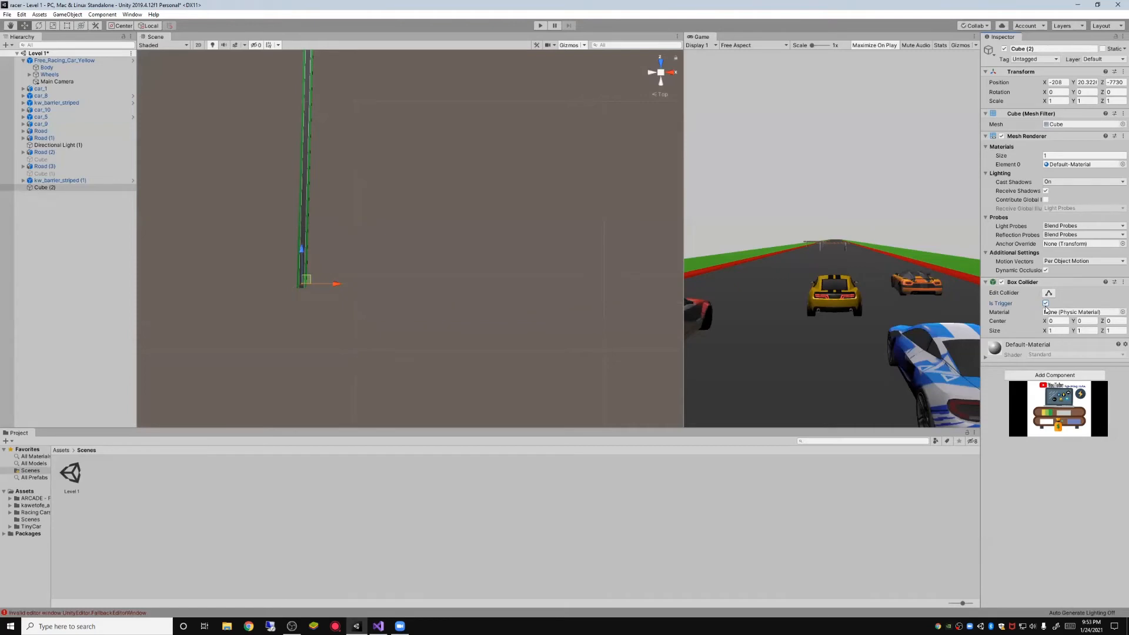
click(1047, 305)
click(54, 25)
drag(332, 284, 355, 279)
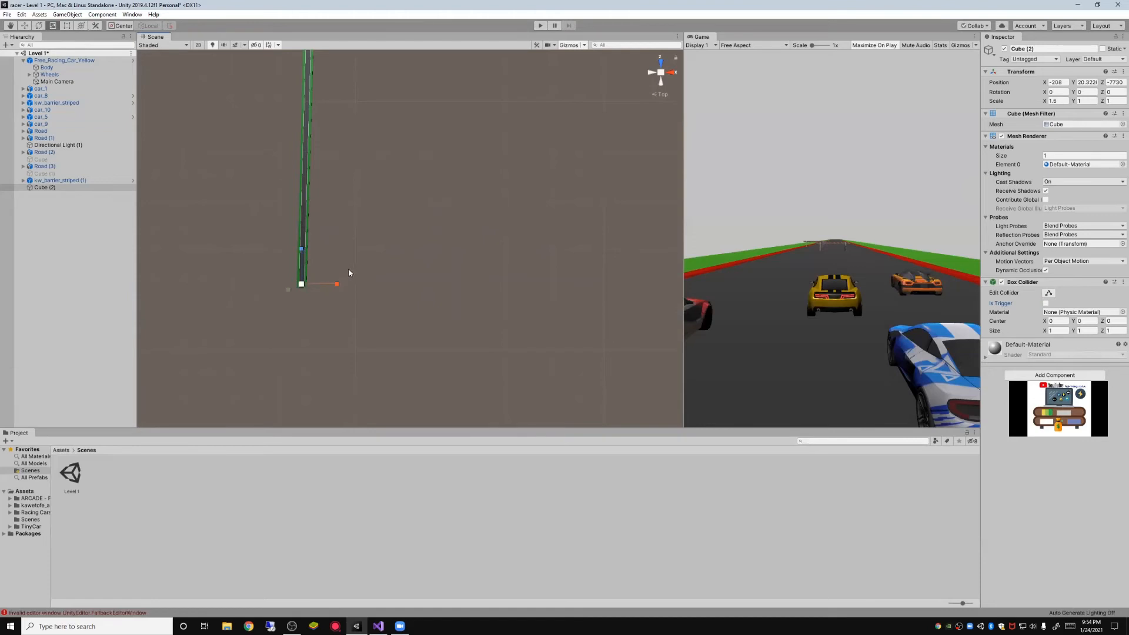
Scale the cube to about 60.8 along X, 45.7 along Y and 26.1 along Z so it spans the road's end
key(f)
scroll(434, 310, down, 5)
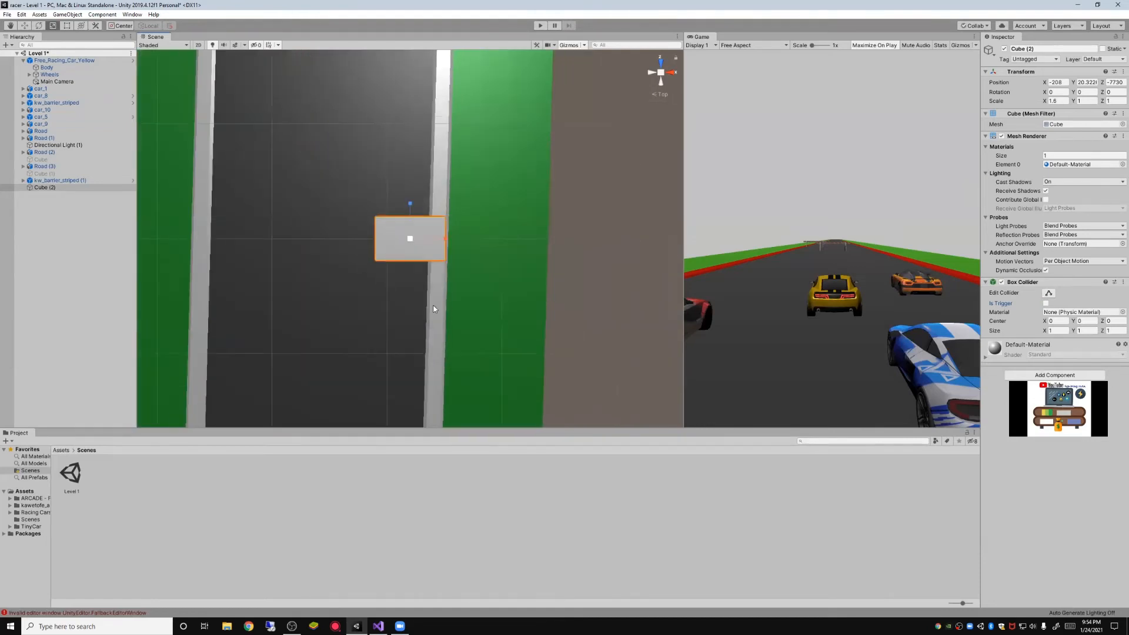
click(662, 83)
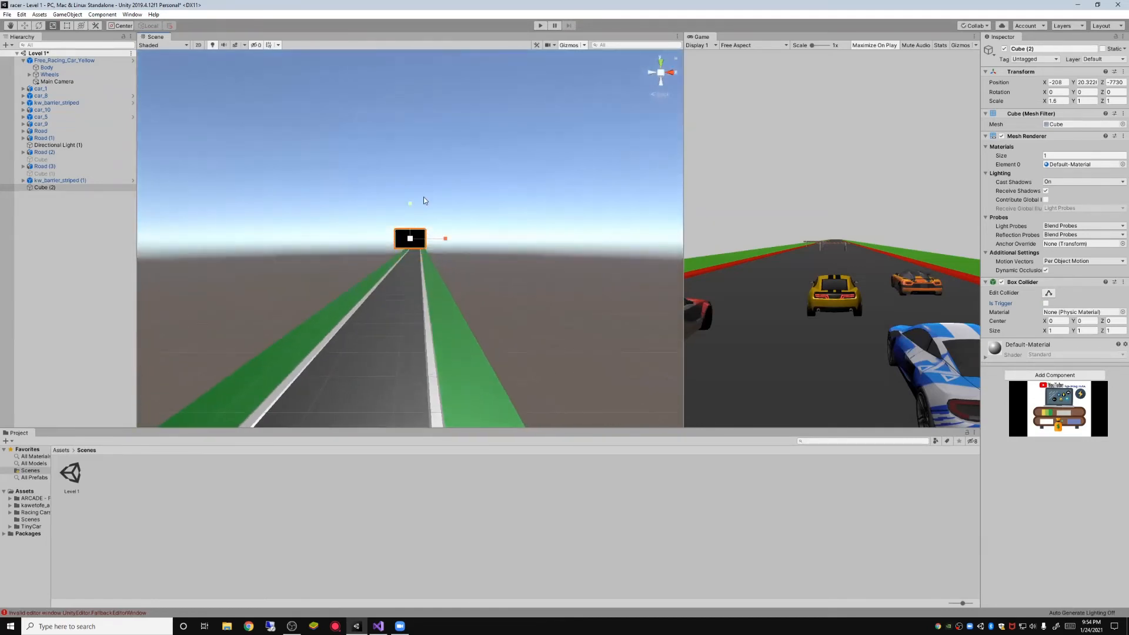
scroll(435, 206, down, 5)
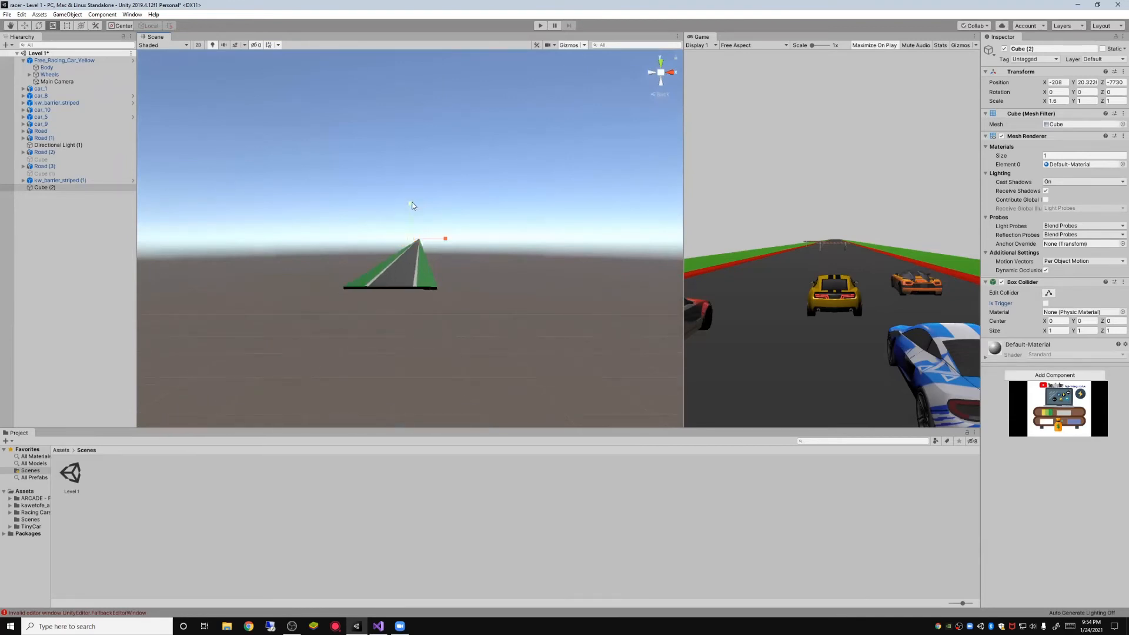
drag(412, 205, 593, 521)
drag(443, 239, 629, 430)
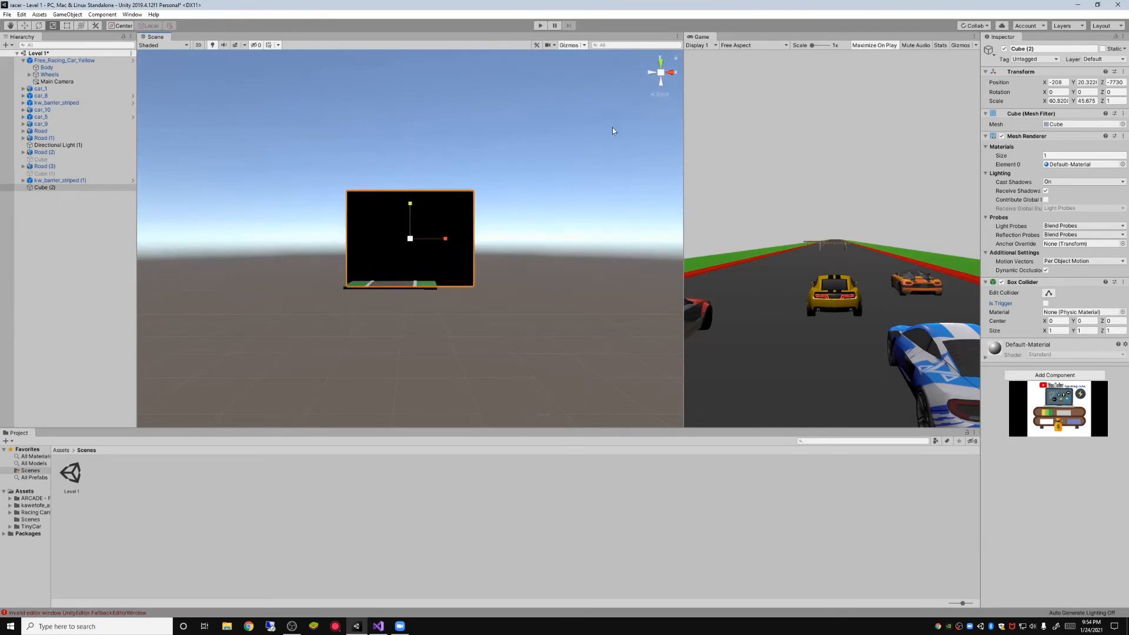
click(675, 73)
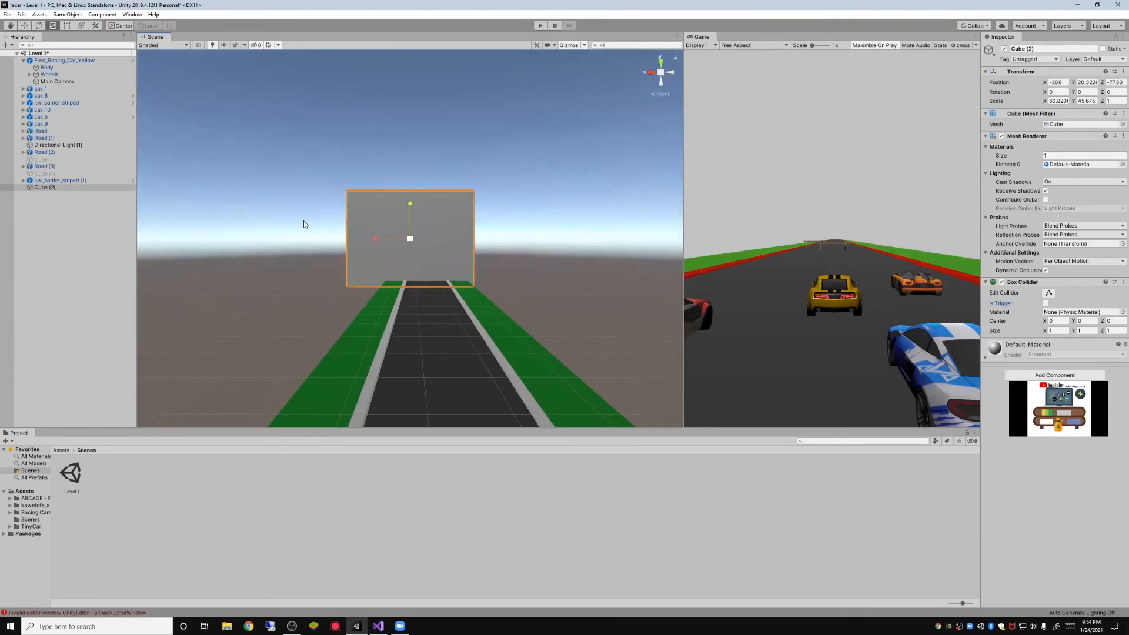
click(661, 61)
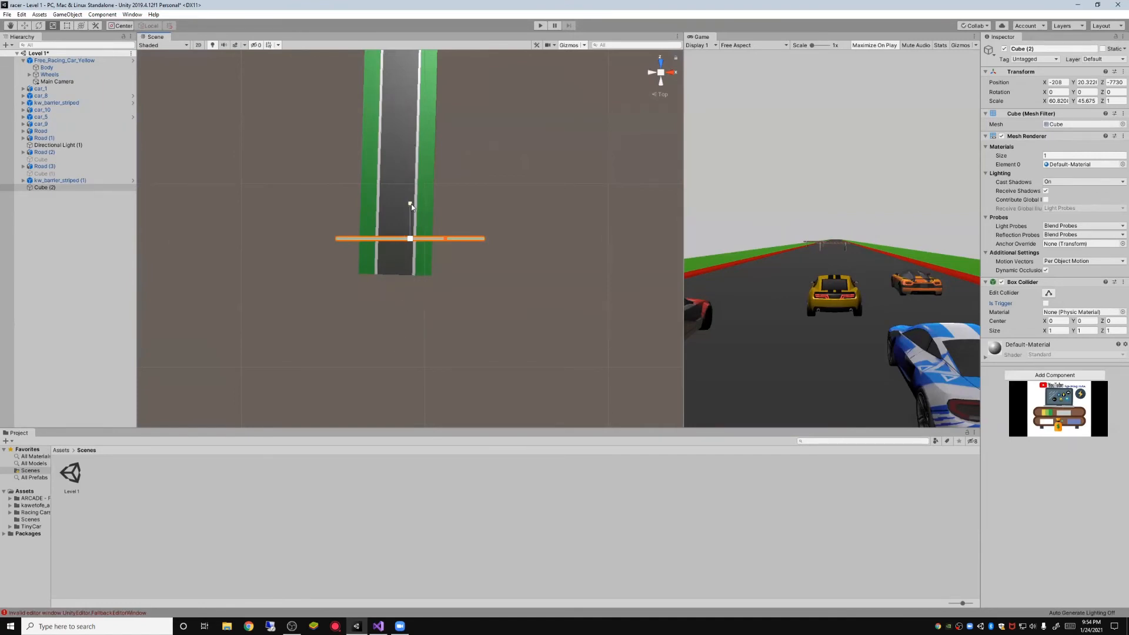
drag(410, 205, 453, 575)
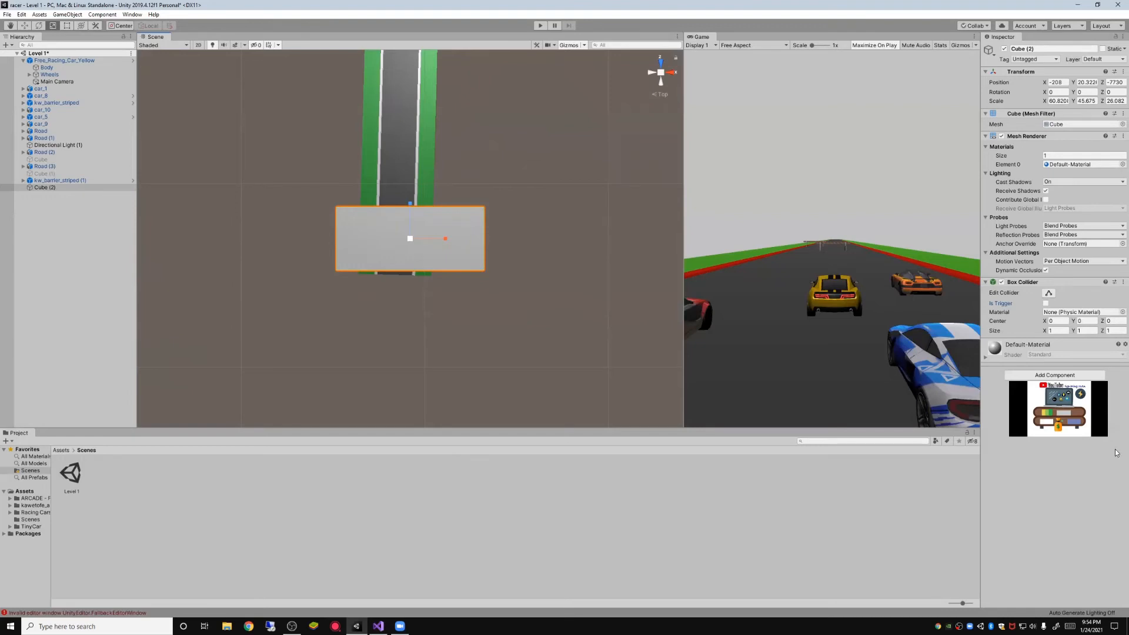
Toggle Is Trigger on the cube's Box Collider, leaving it off, and disable the cube's Mesh Renderer
click(1047, 304)
click(1046, 304)
click(1046, 303)
click(1047, 304)
click(1046, 303)
click(1002, 136)
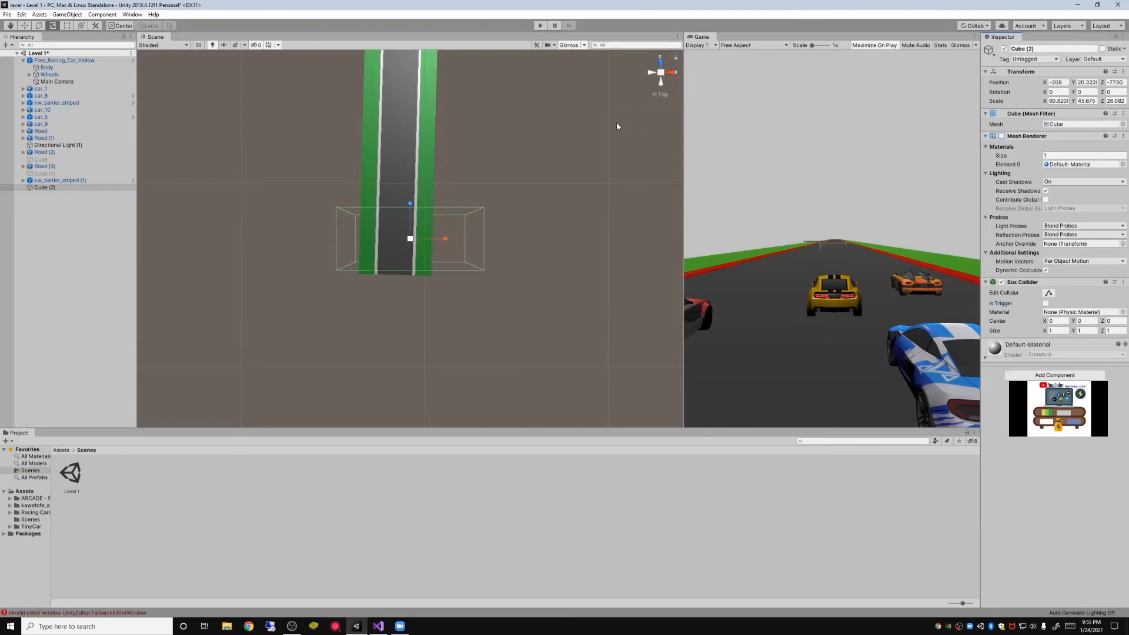
Playtest the race down to the end of the road where the invisible cube stands, steering among the stopped cars, and stop the game
click(539, 26)
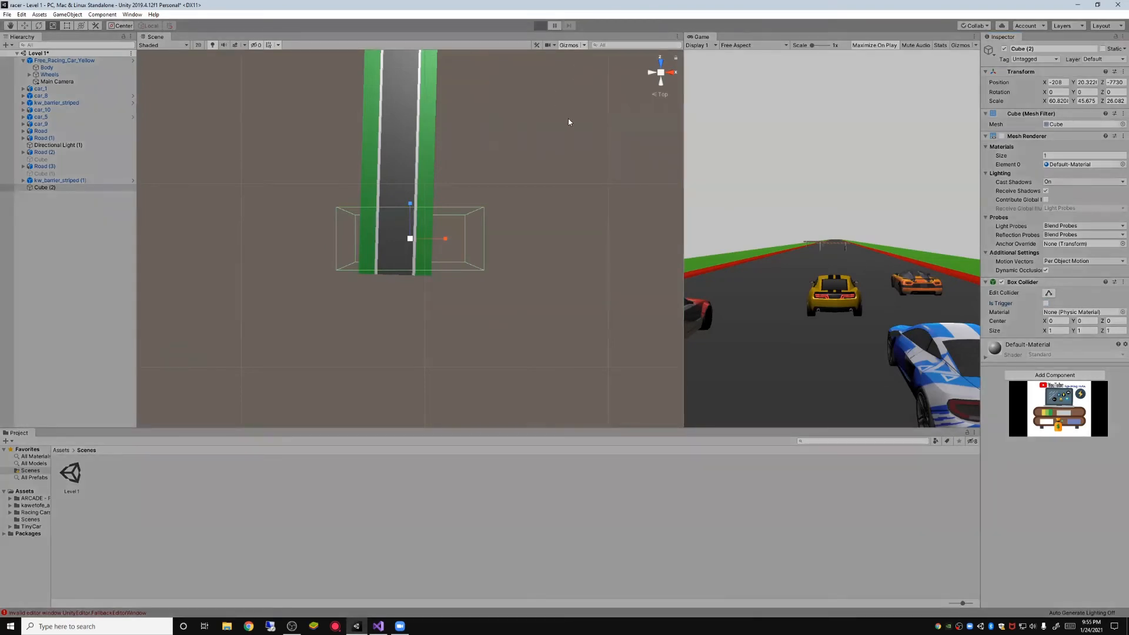
key(a)
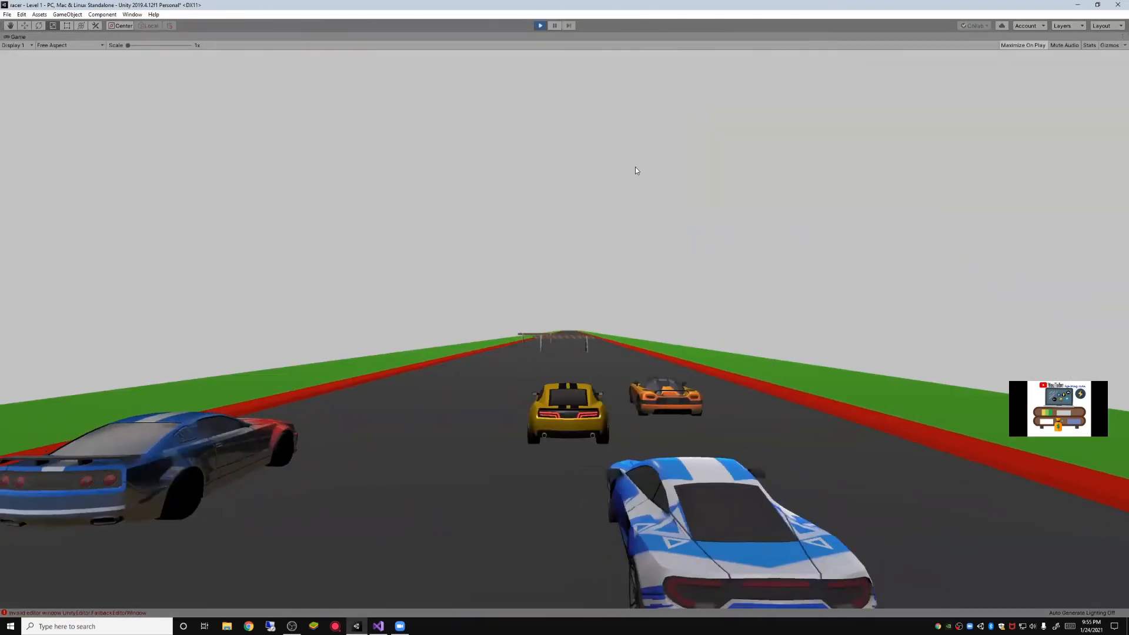
key(d)
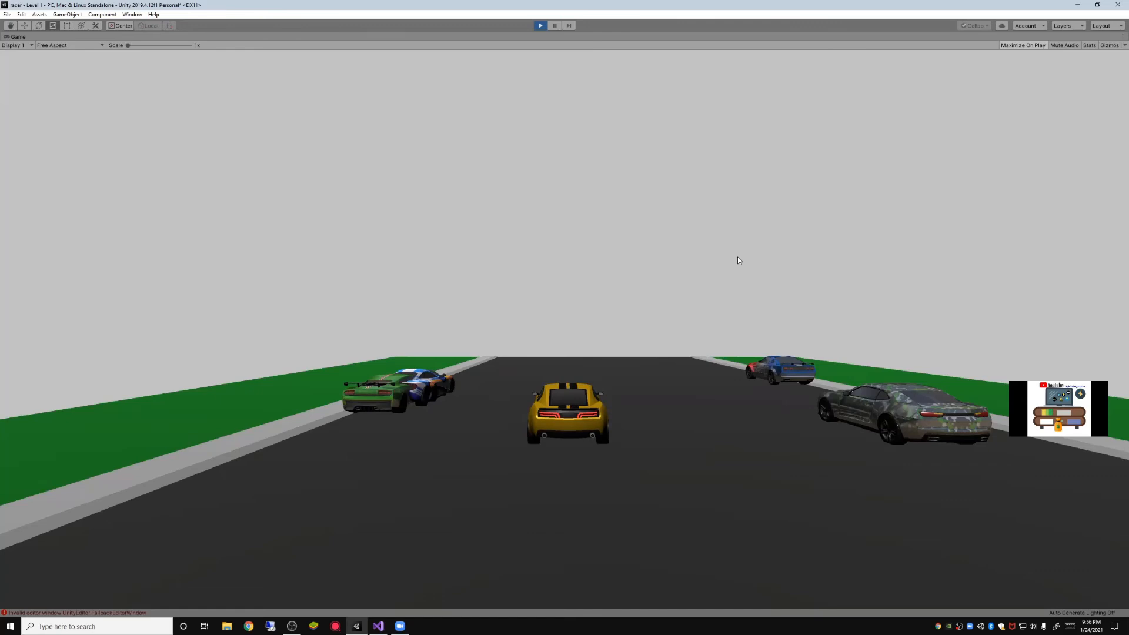
key(Right)
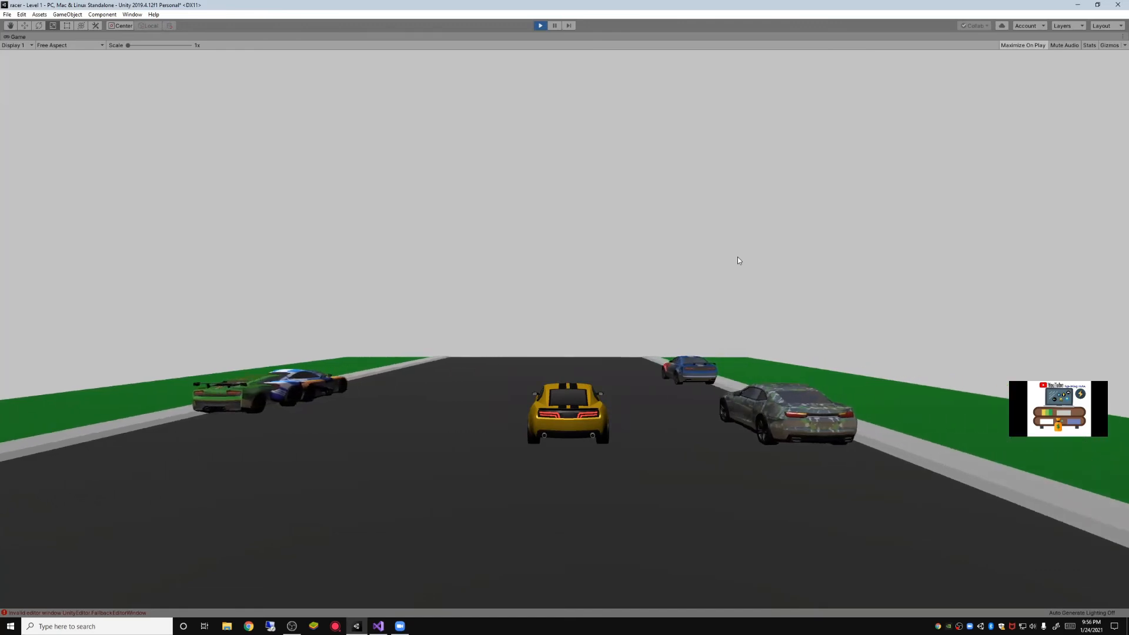
key(Left)
key(Right)
key(Left)
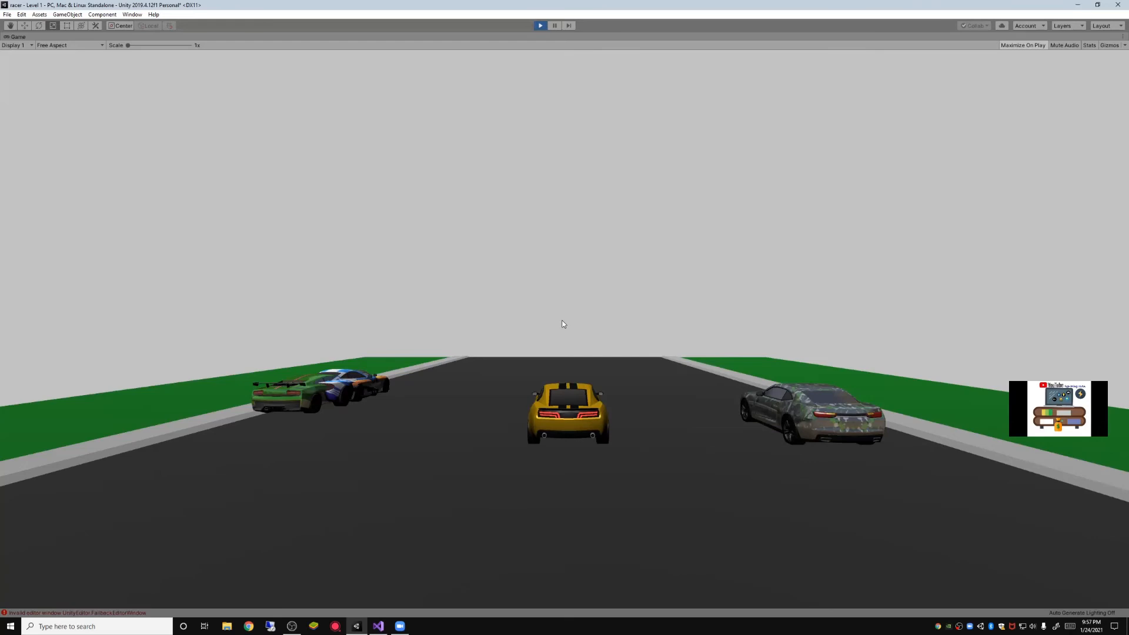
click(540, 25)
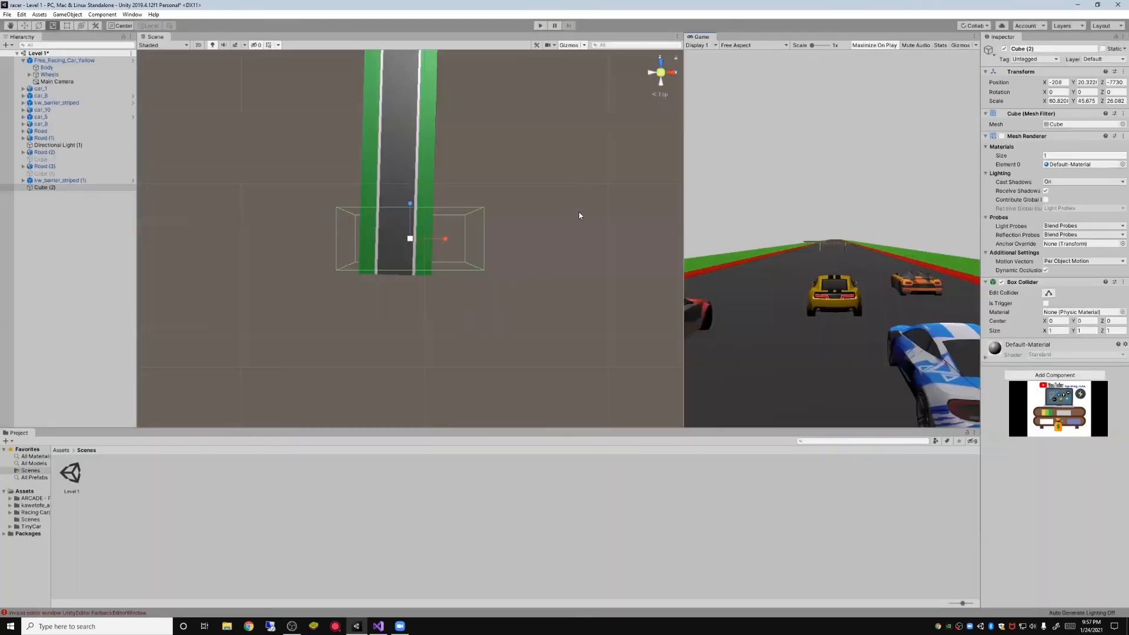
Lengthen the invisible cube to a scale of about 97.1 along Z, deselect it and view the road from the side
drag(410, 204, 426, 113)
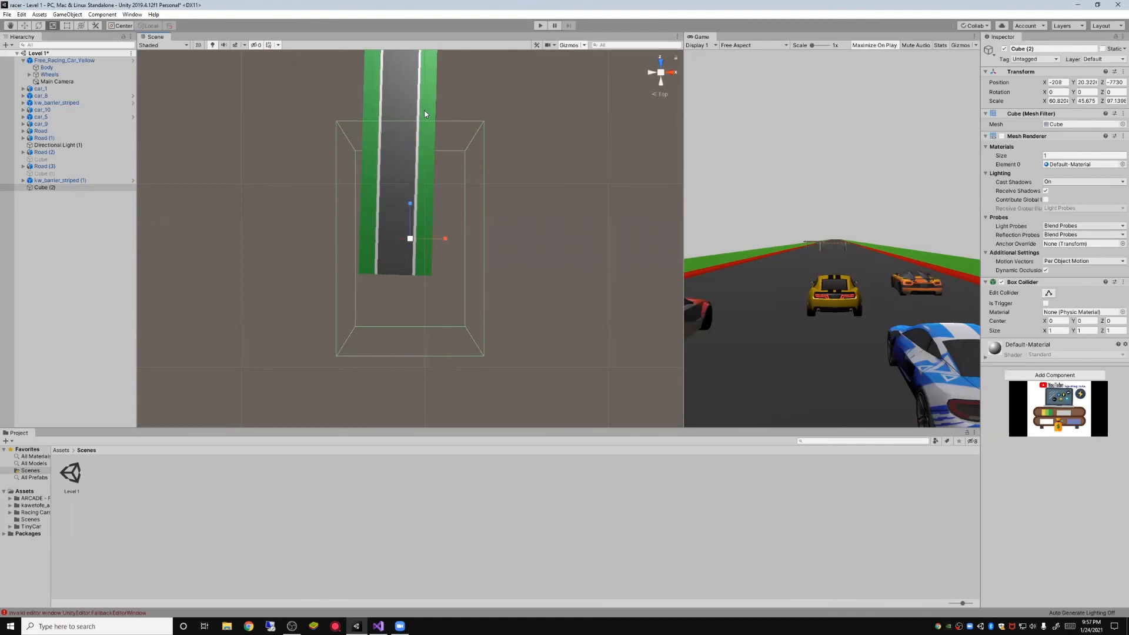
click(549, 171)
click(673, 71)
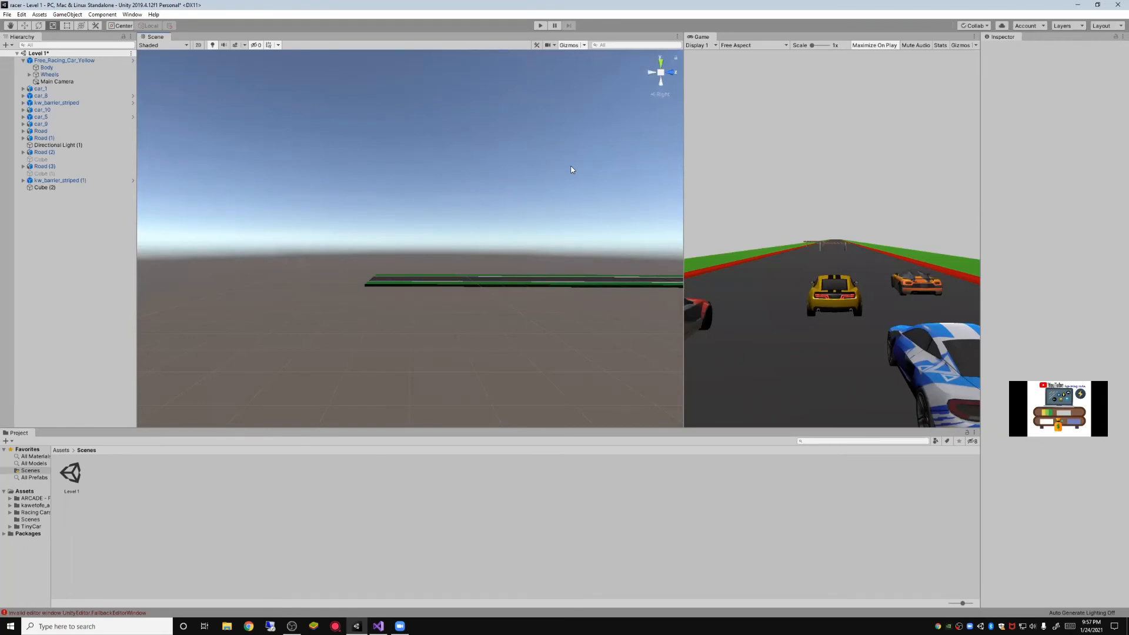
Run the race again, steer the yellow car past the barriers and alongside the orange car along the road, and stop the game
click(540, 25)
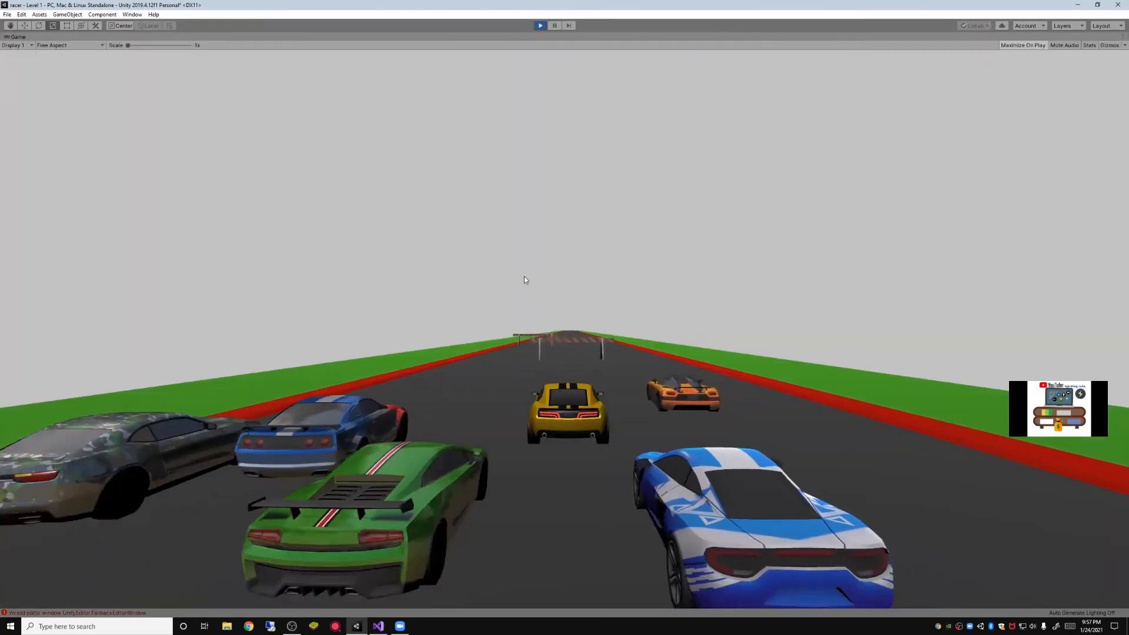
key(d)
key(a)
key(d)
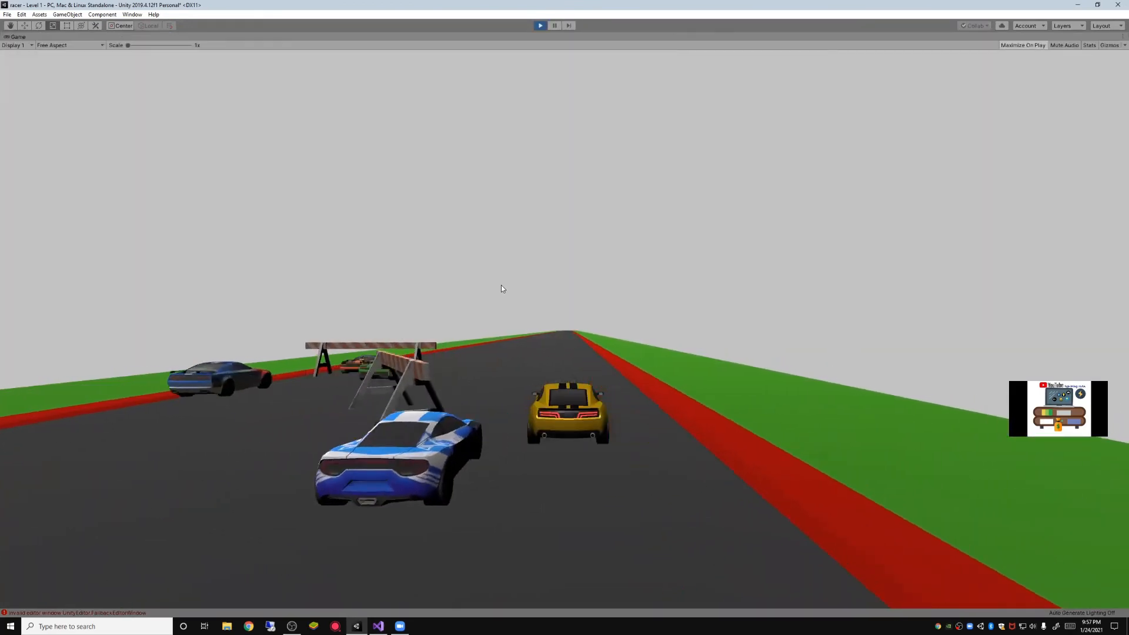
key(a)
key(a)
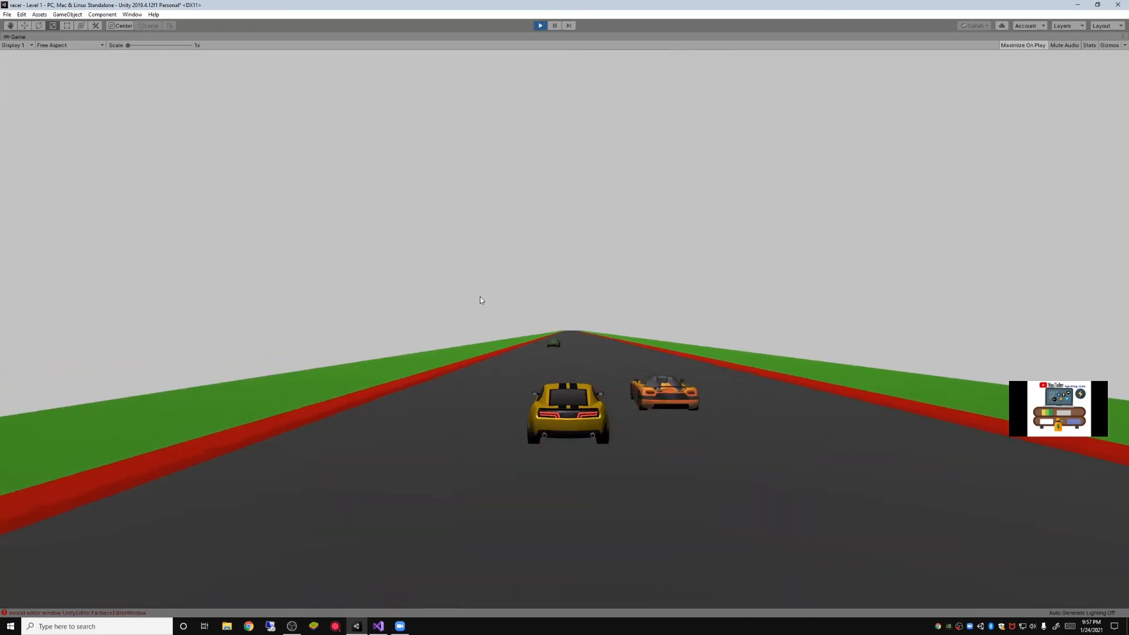
key(d)
key(a)
key(a)
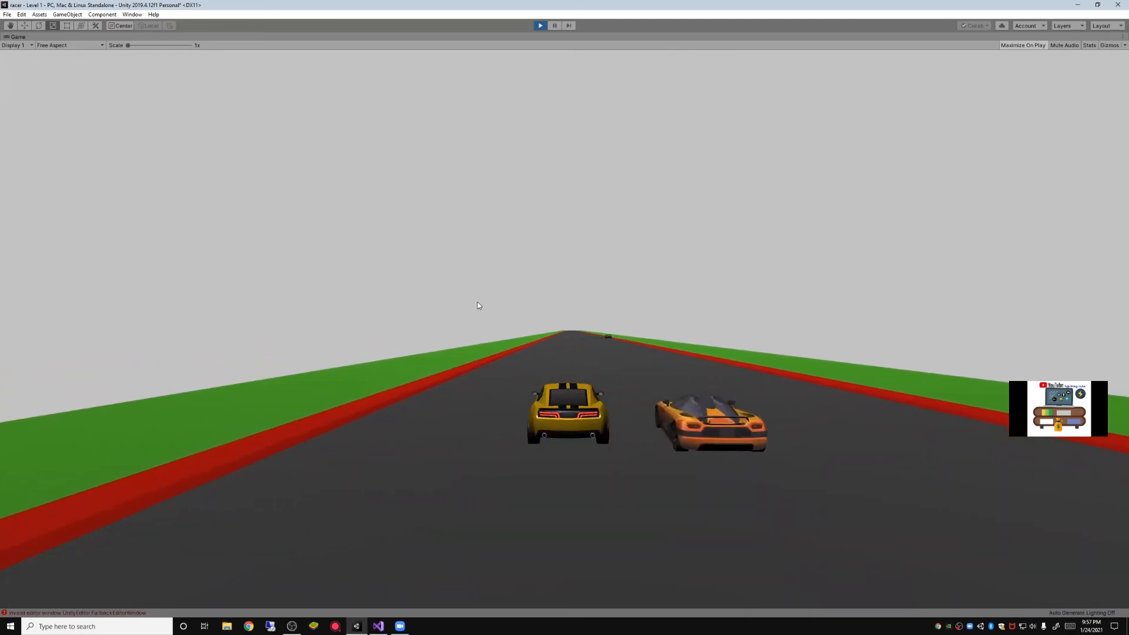
key(d)
key(a)
key(a)
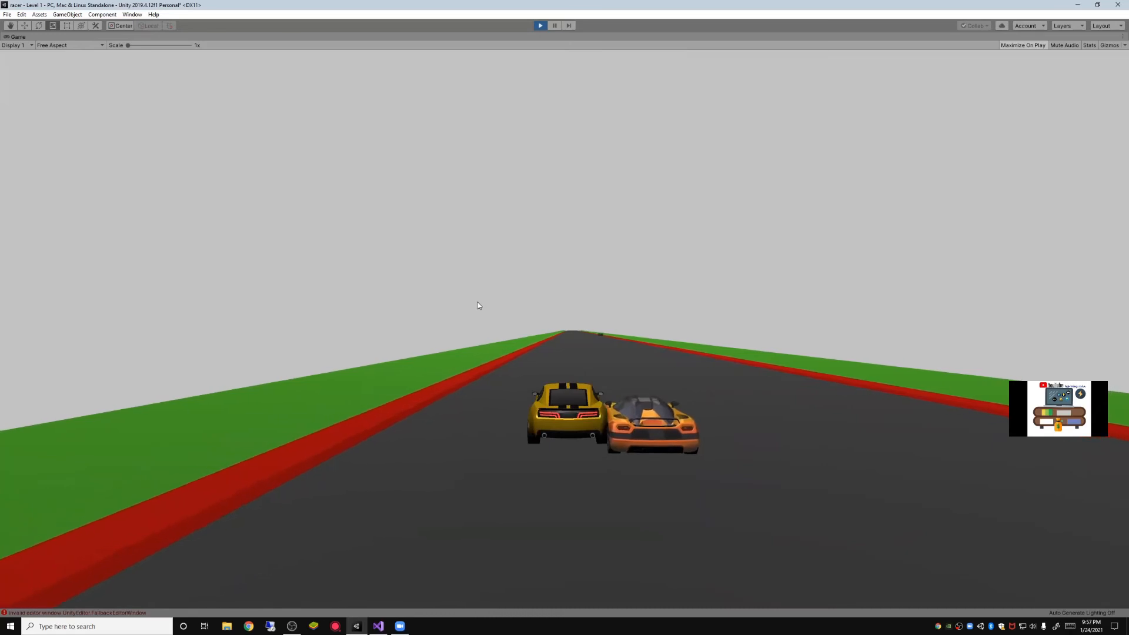
key(a)
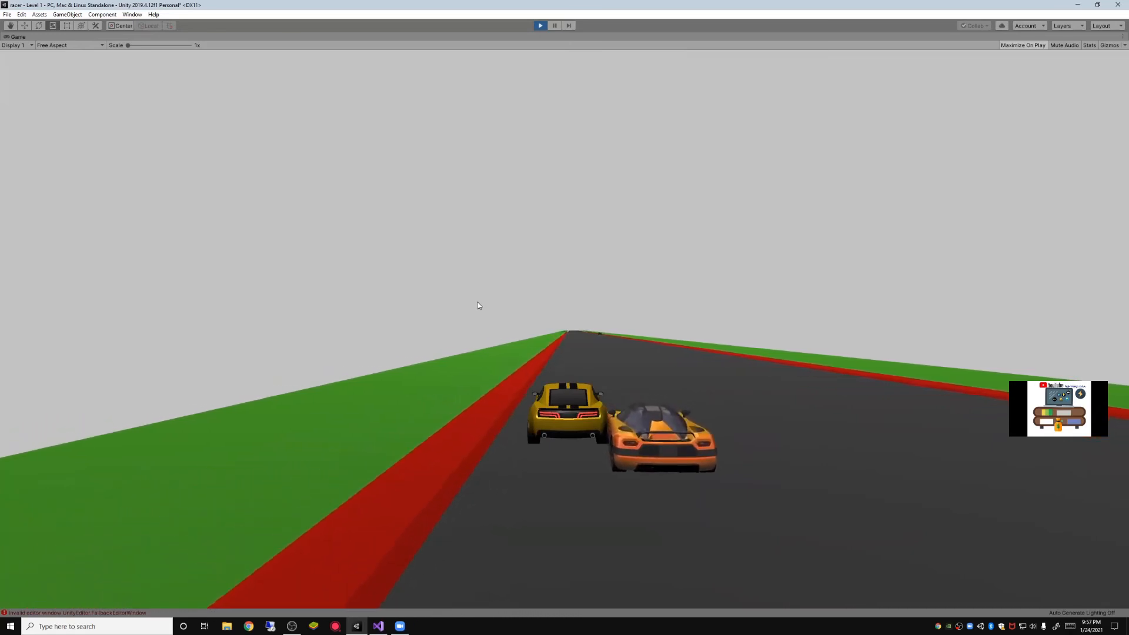
key(d)
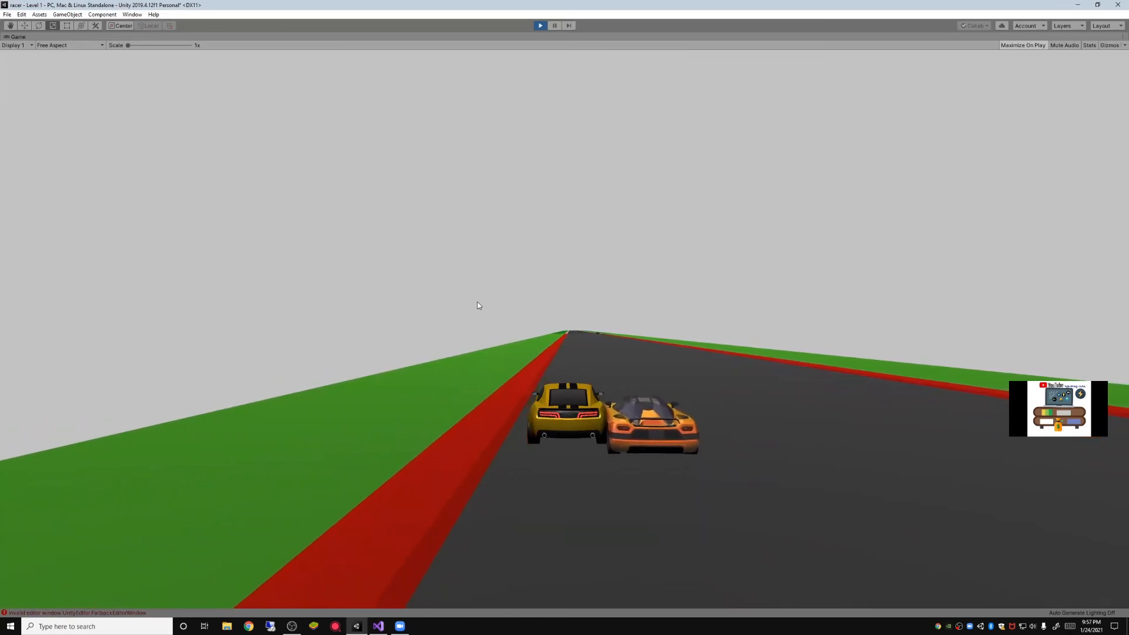
key(a)
key(d)
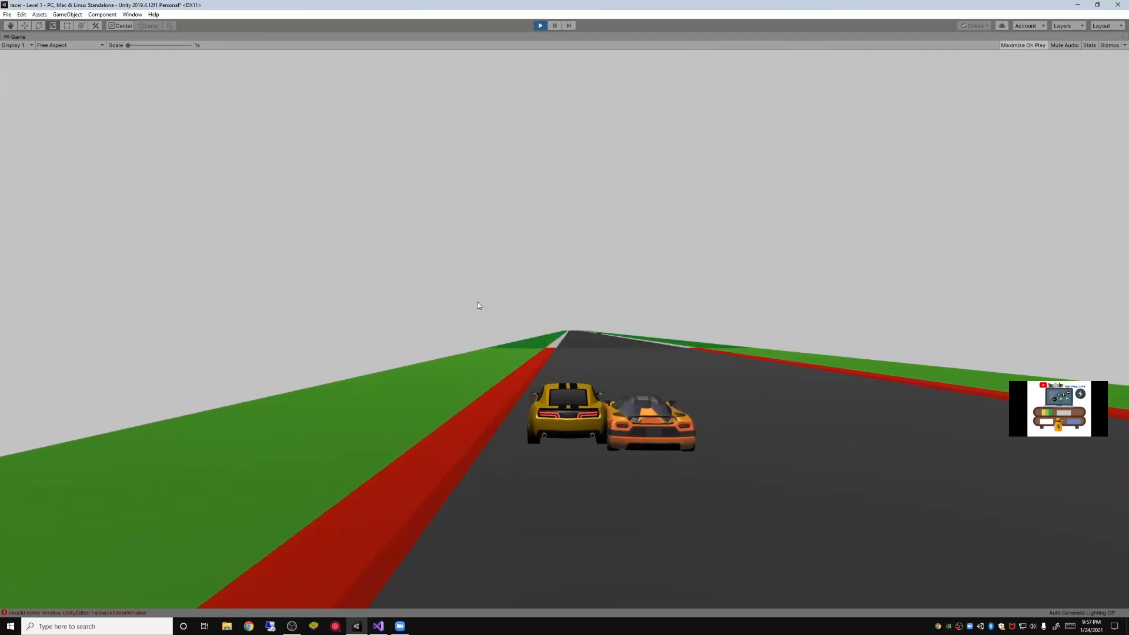
key(a)
key(d)
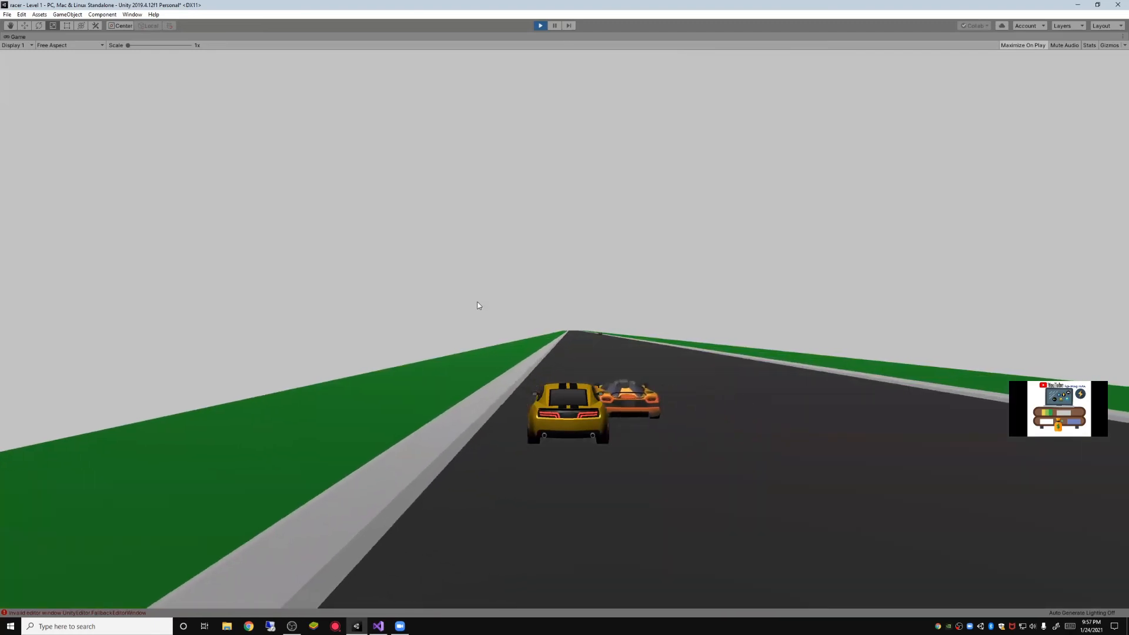
key(a)
key(d)
key(d)
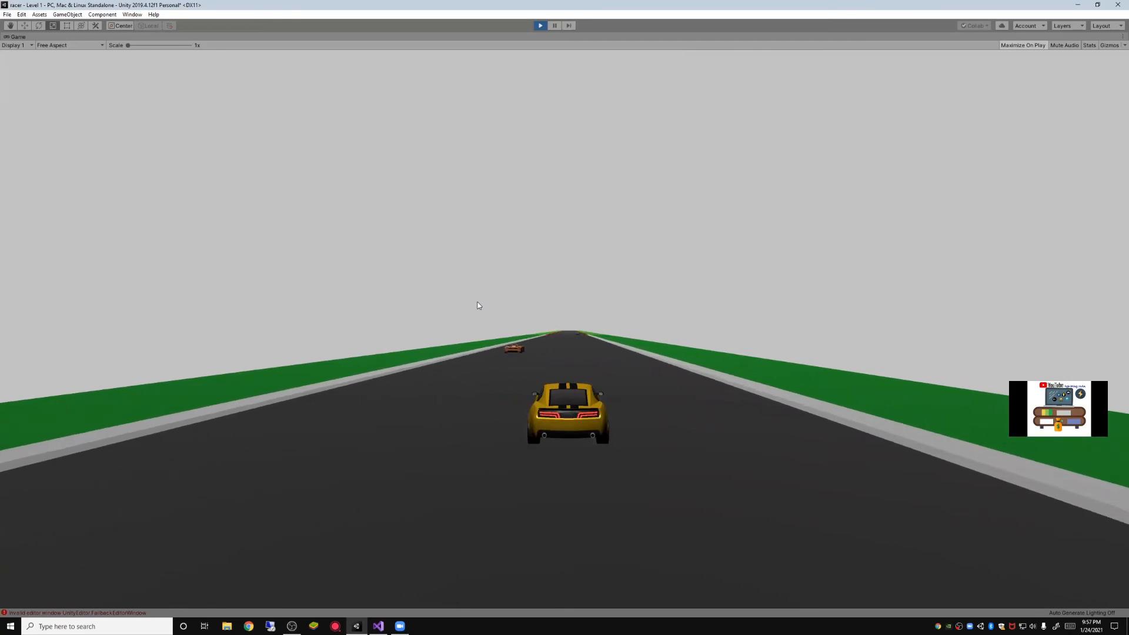
key(a)
key(a)
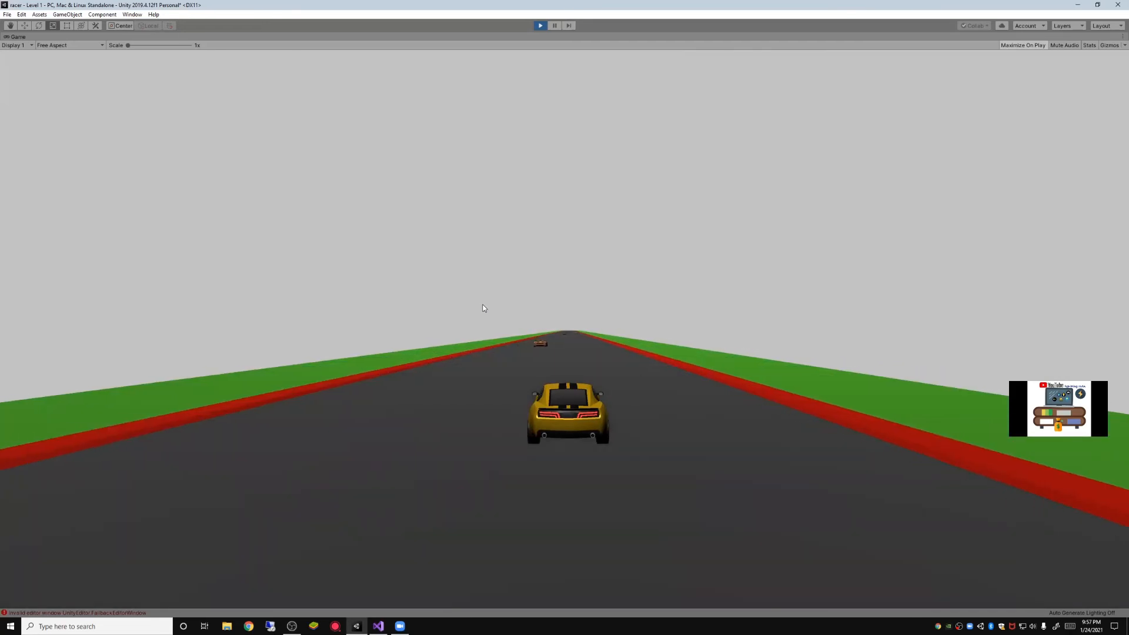
key(a)
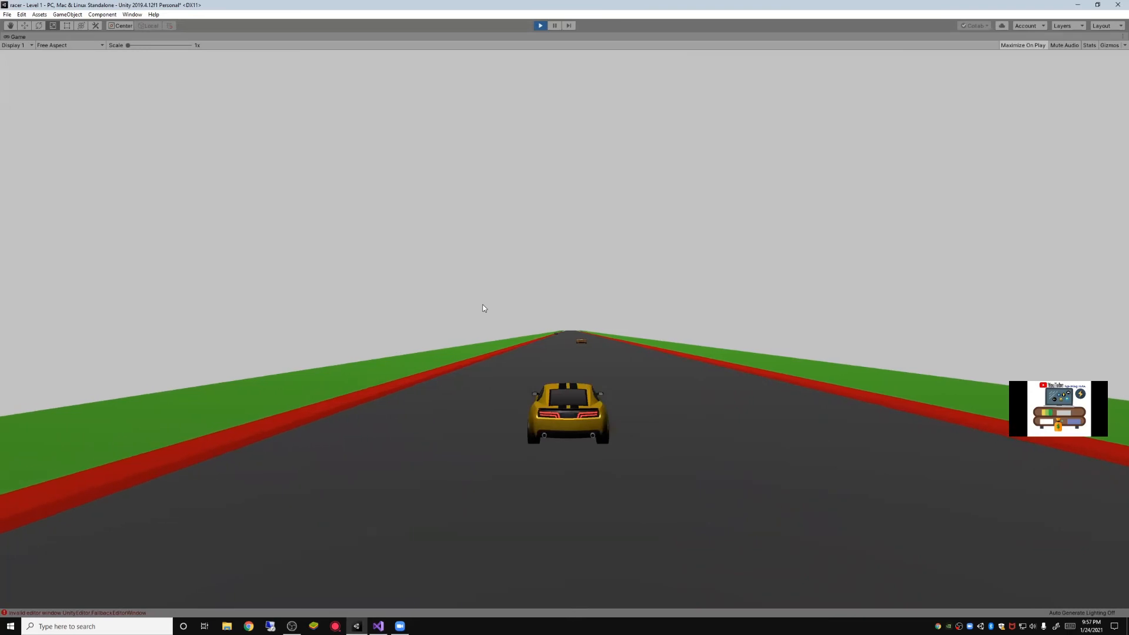
key(d)
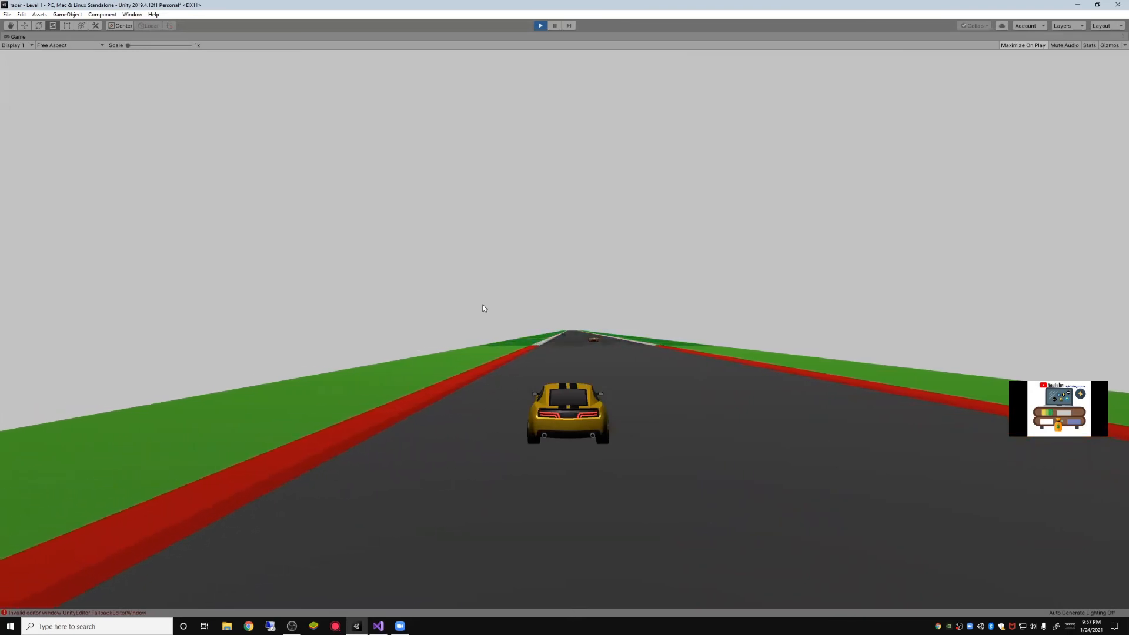
key(d)
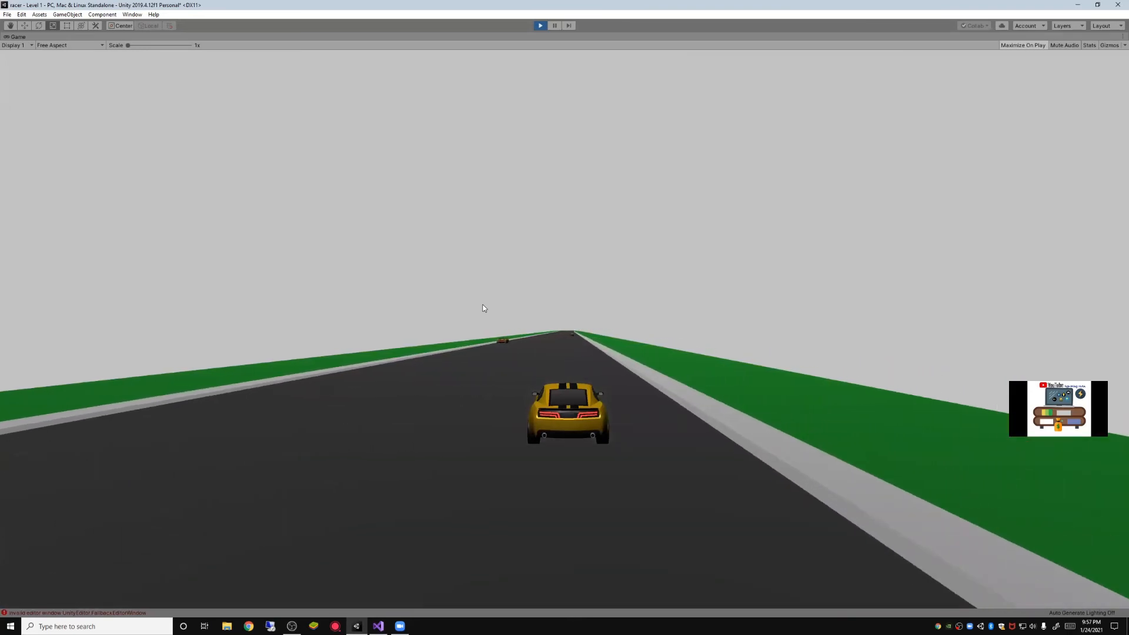
key(a)
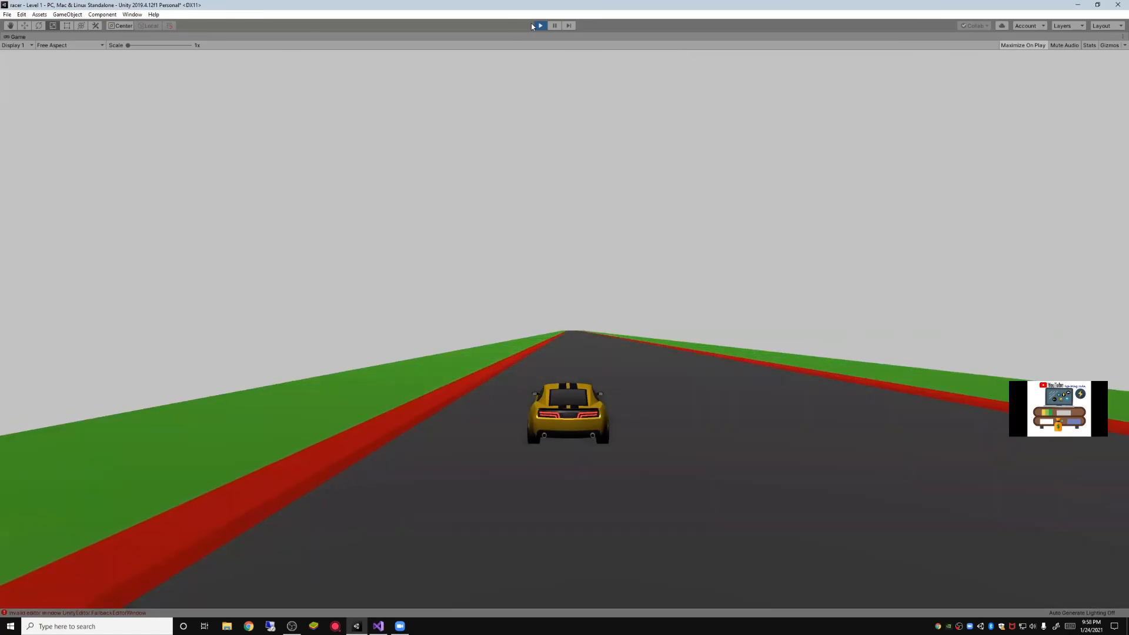
click(538, 25)
Bring the end of the road closer in the scene and list all the project's prefabs
scroll(502, 284, down, 10)
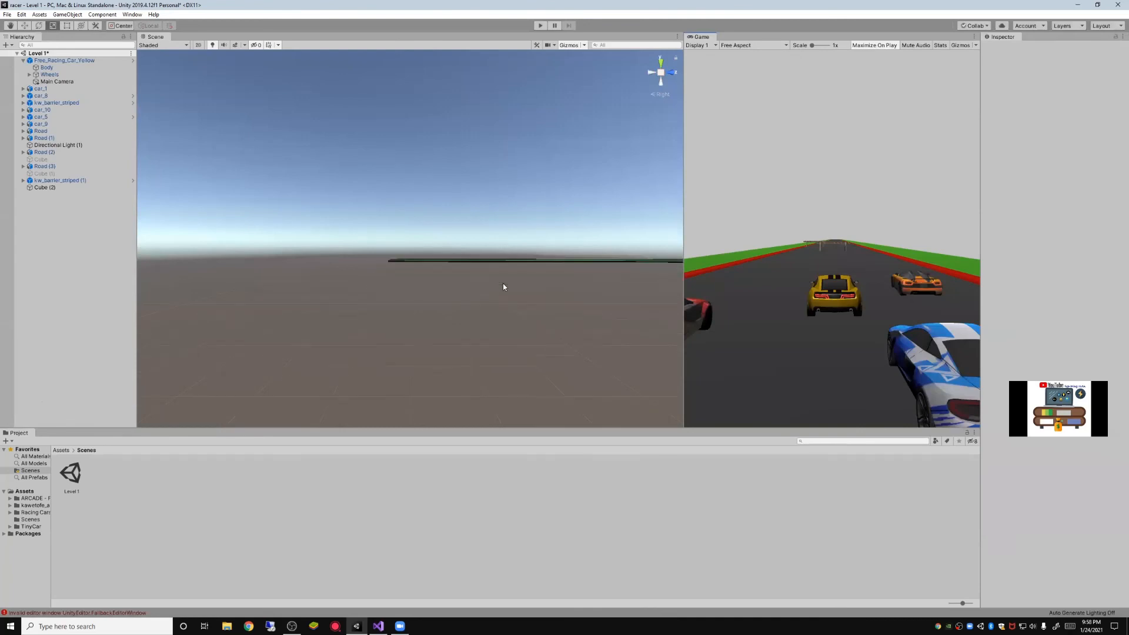
scroll(503, 283, up, 5)
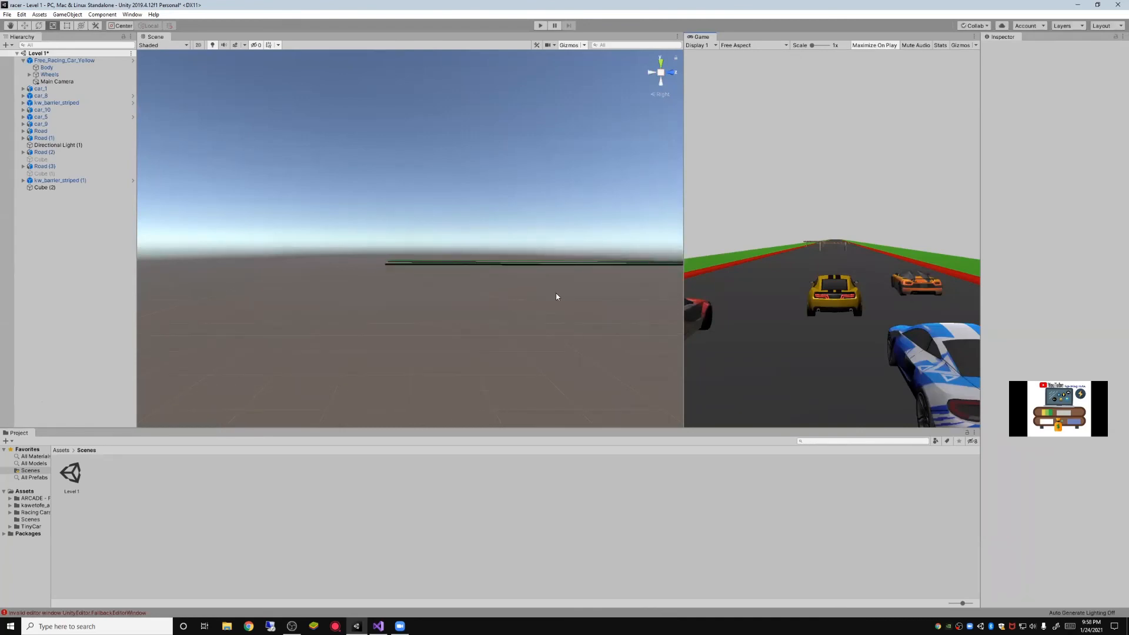
middle_drag(556, 293, 507, 323)
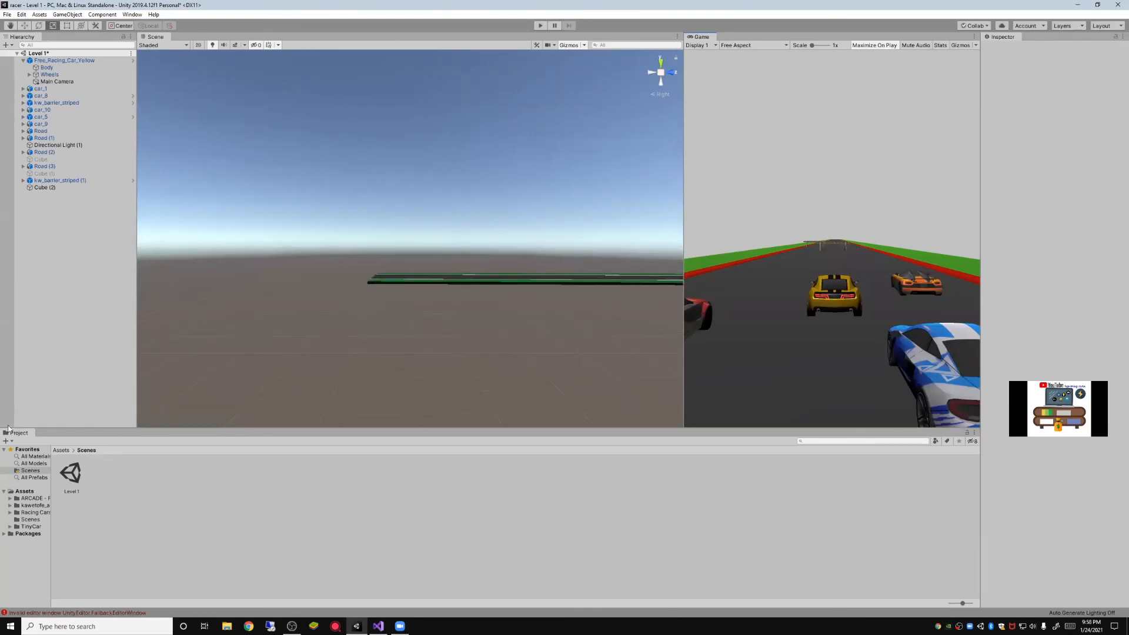
click(29, 477)
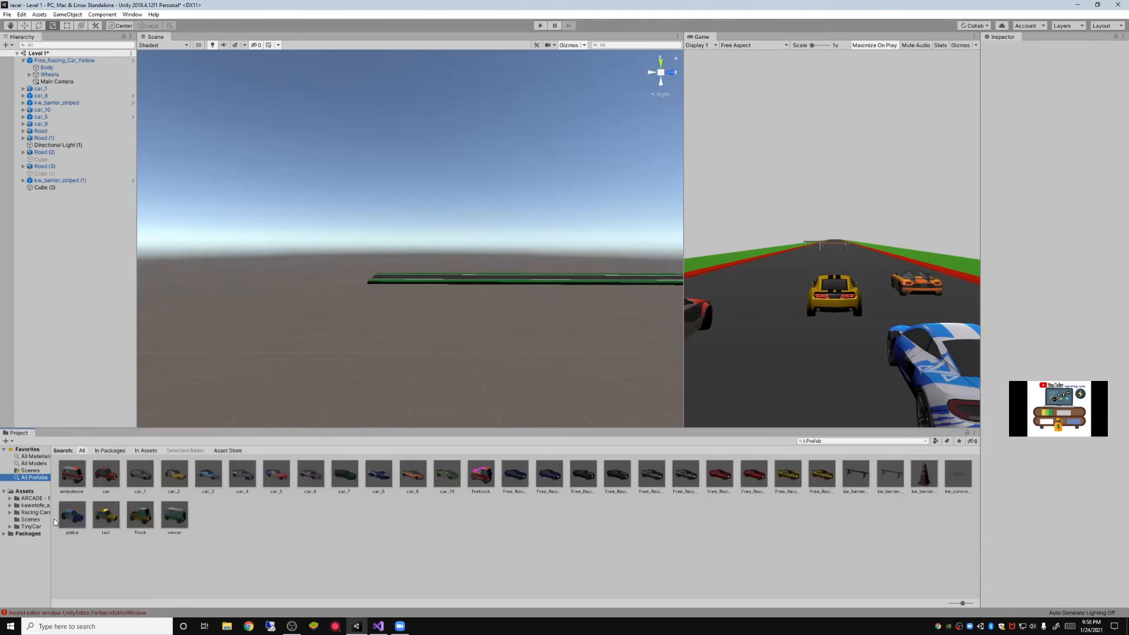
List all the project's models and show the contents of the Scenes folder
click(25, 472)
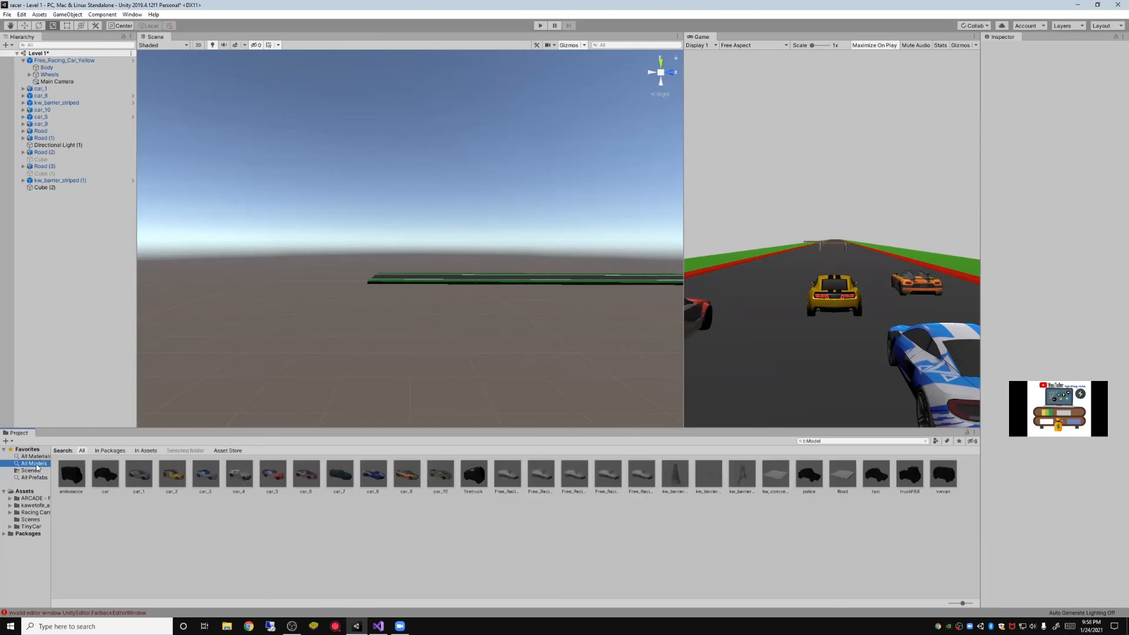
click(28, 472)
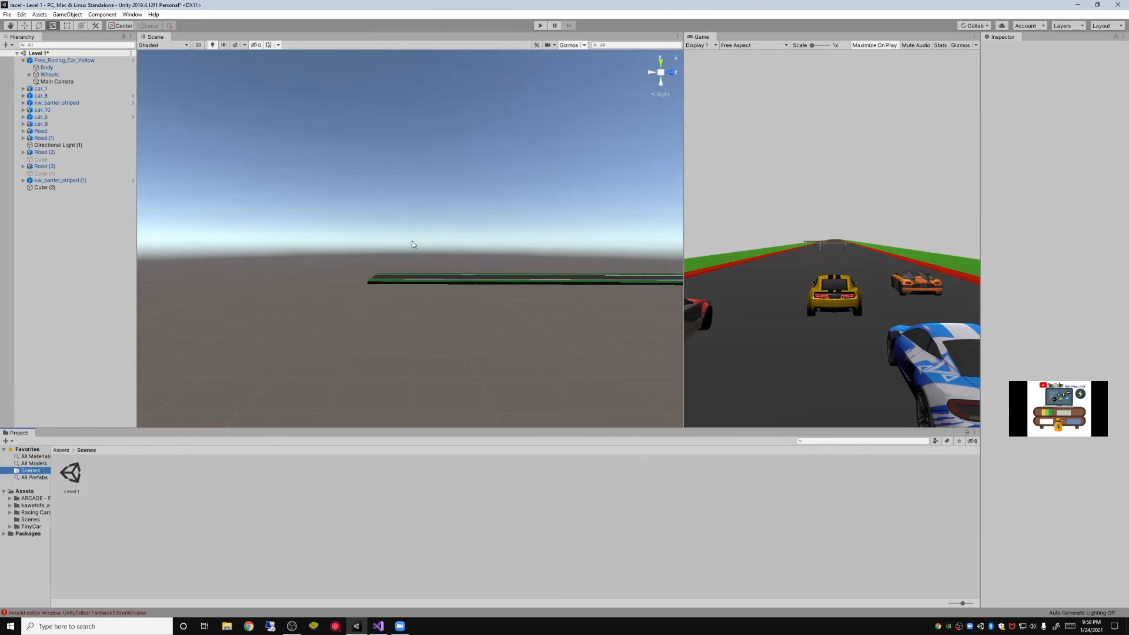
Start the race and steer the yellow car around the striped barriers and past the blue car
click(541, 27)
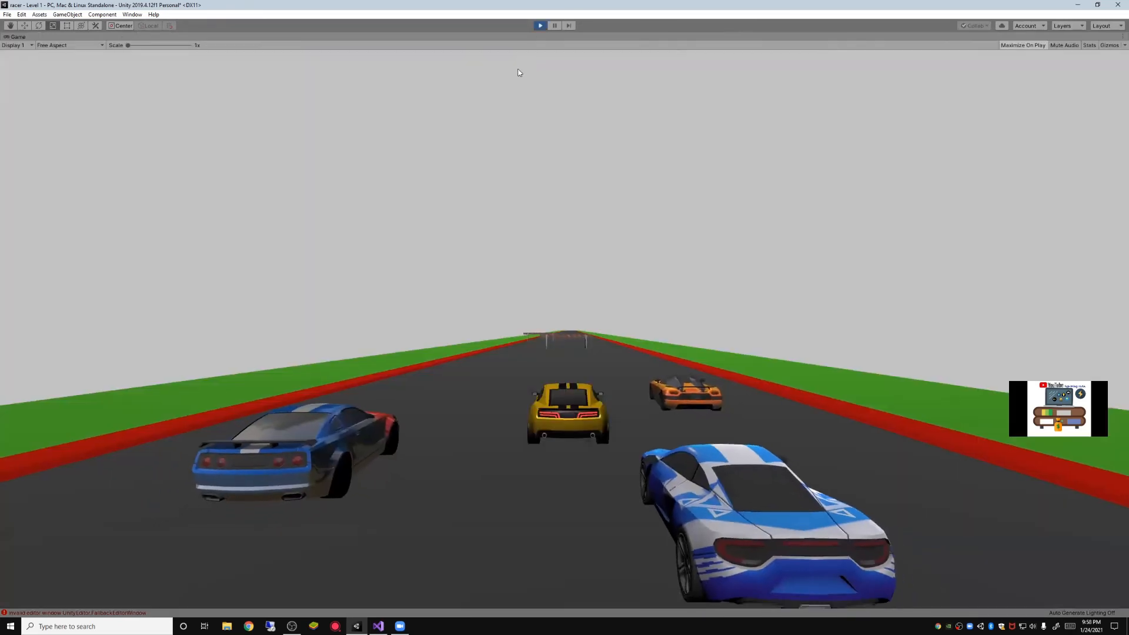
key(Right)
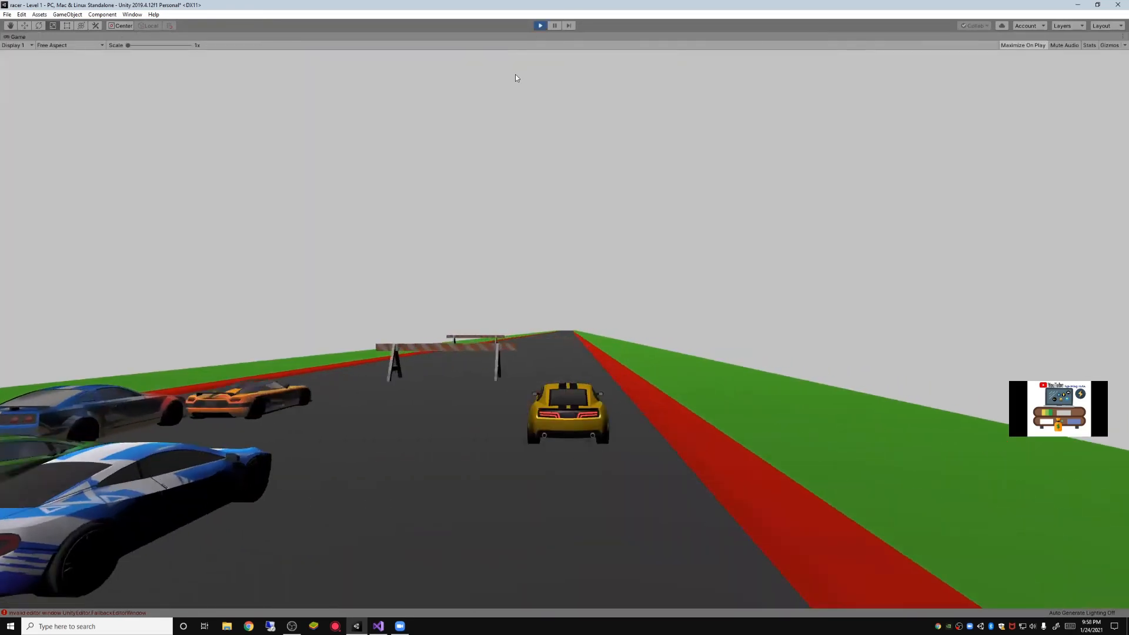
key(Left)
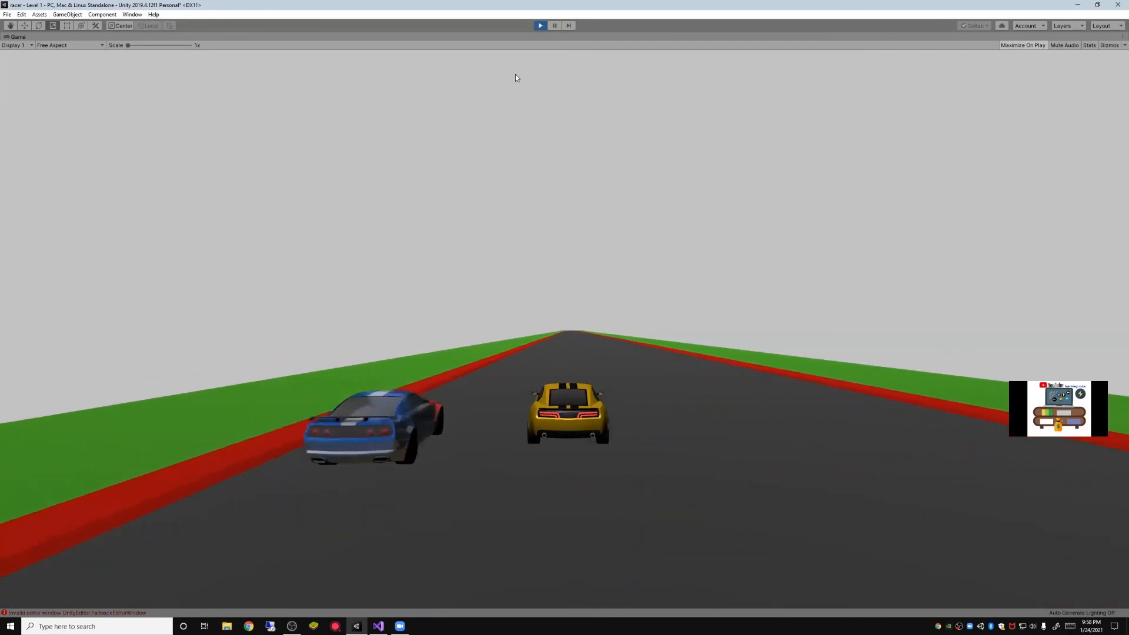
key(Left)
key(Right)
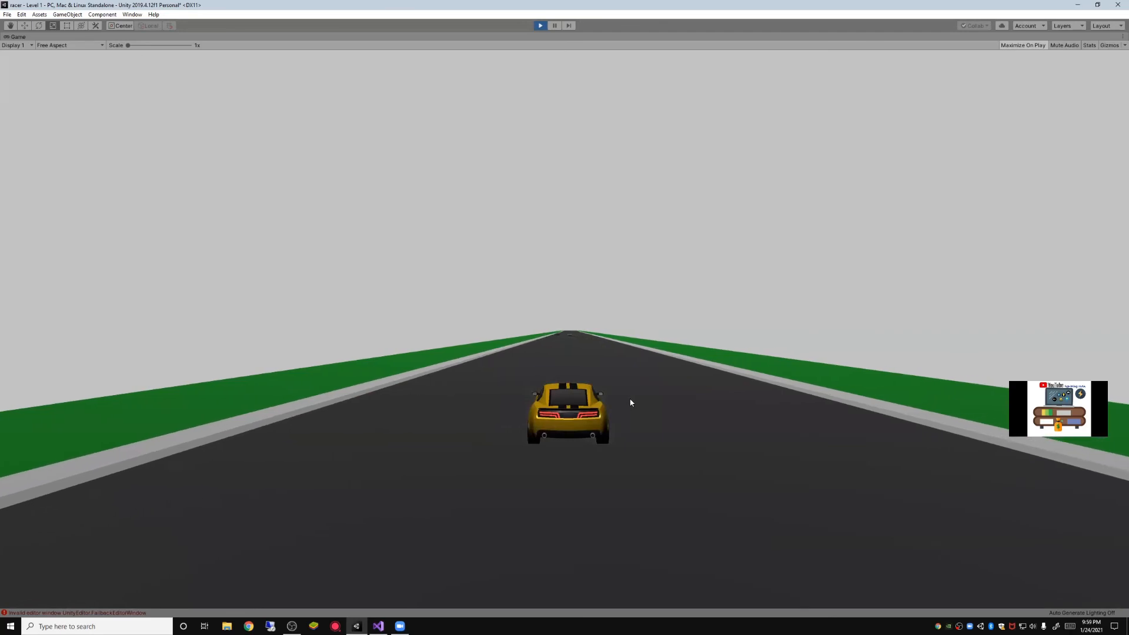
Steer the yellow car from side to side along the empty road to its far end and stop the game
key(d)
key(a)
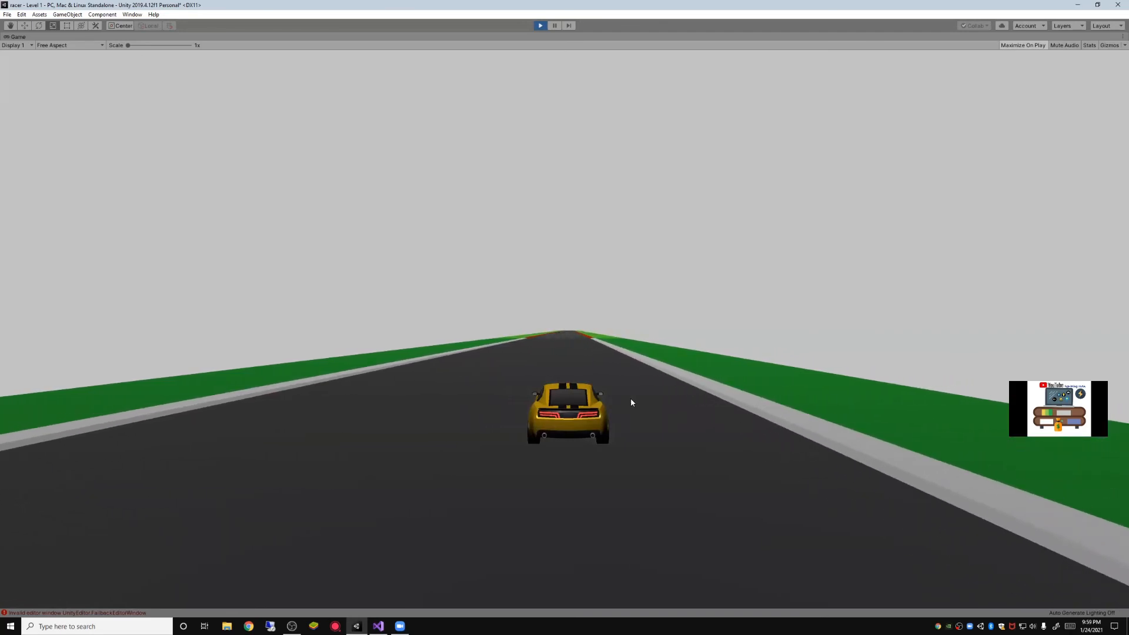
key(a)
key(d)
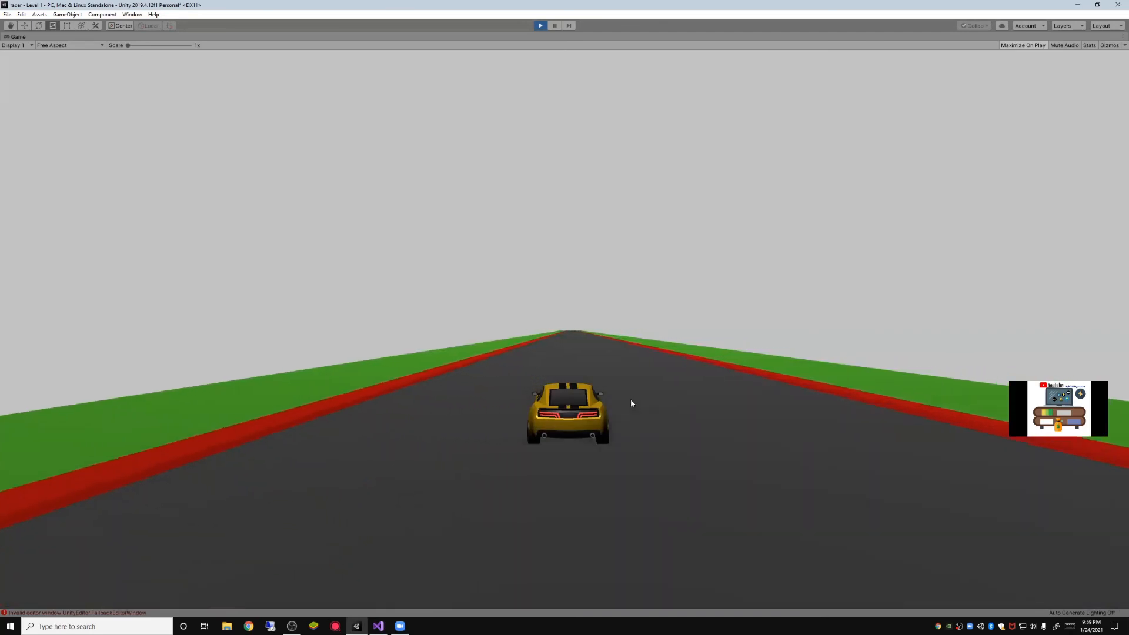
key(a)
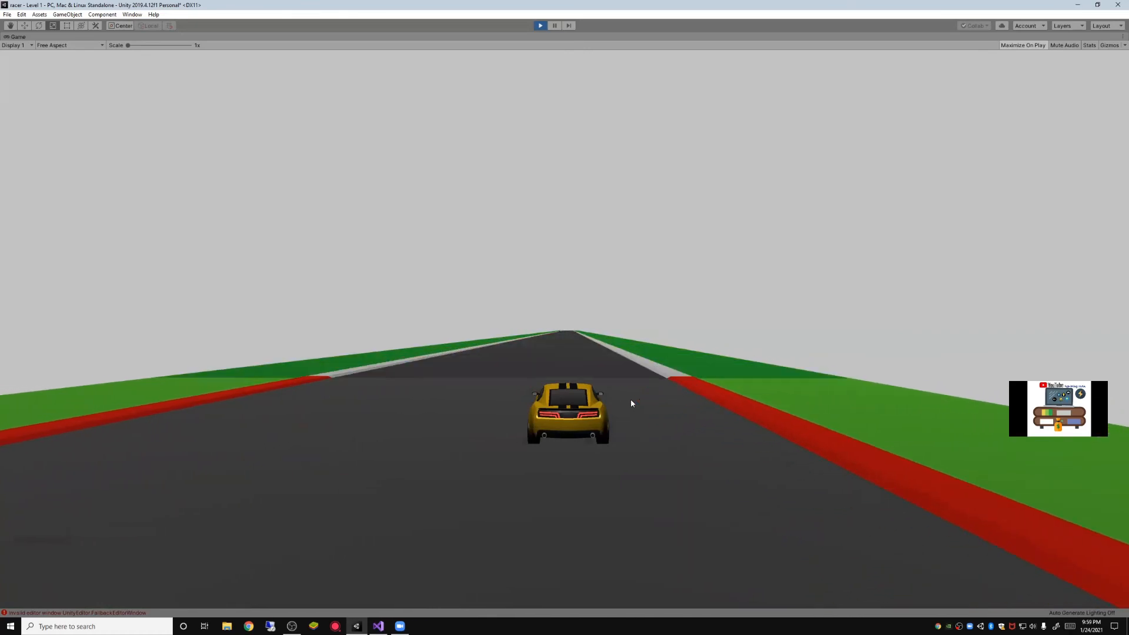
key(d)
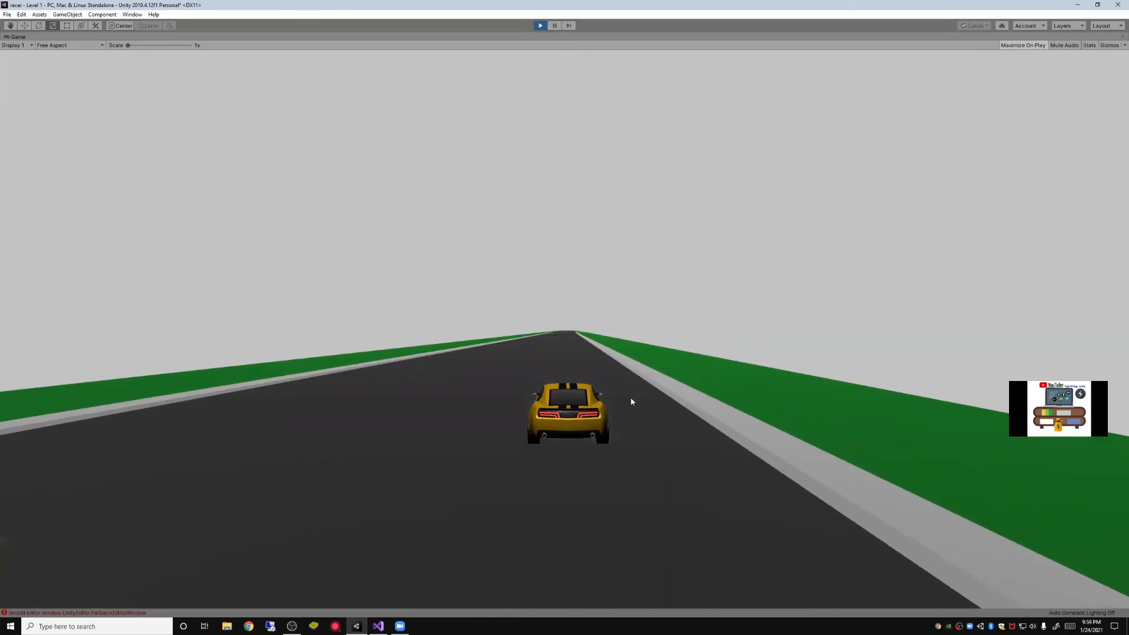
key(a)
key(d)
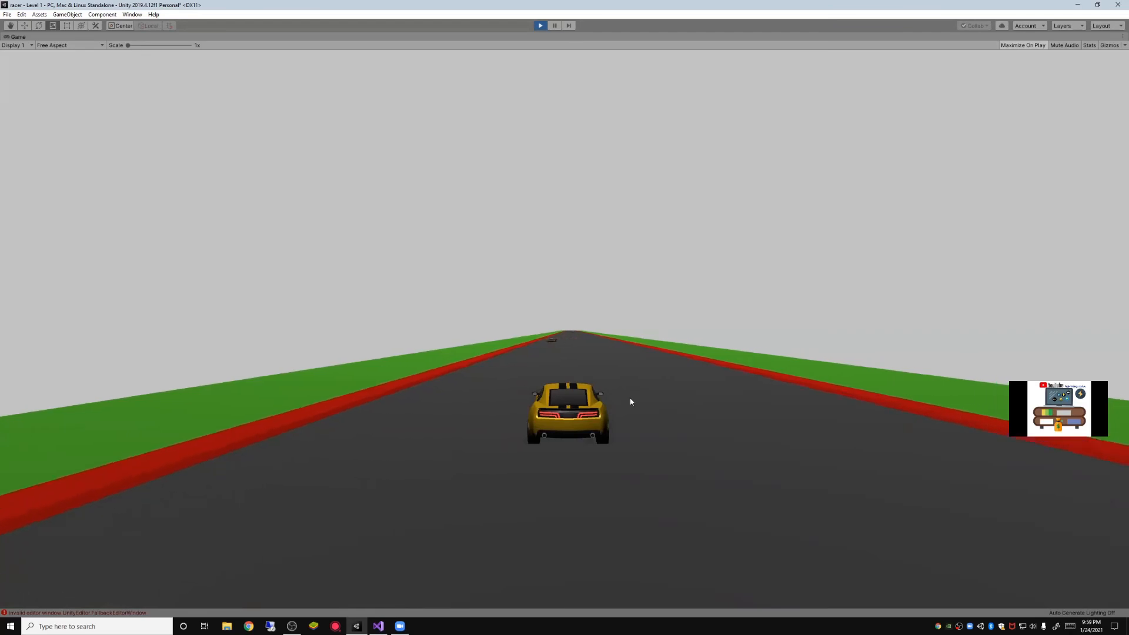
key(a)
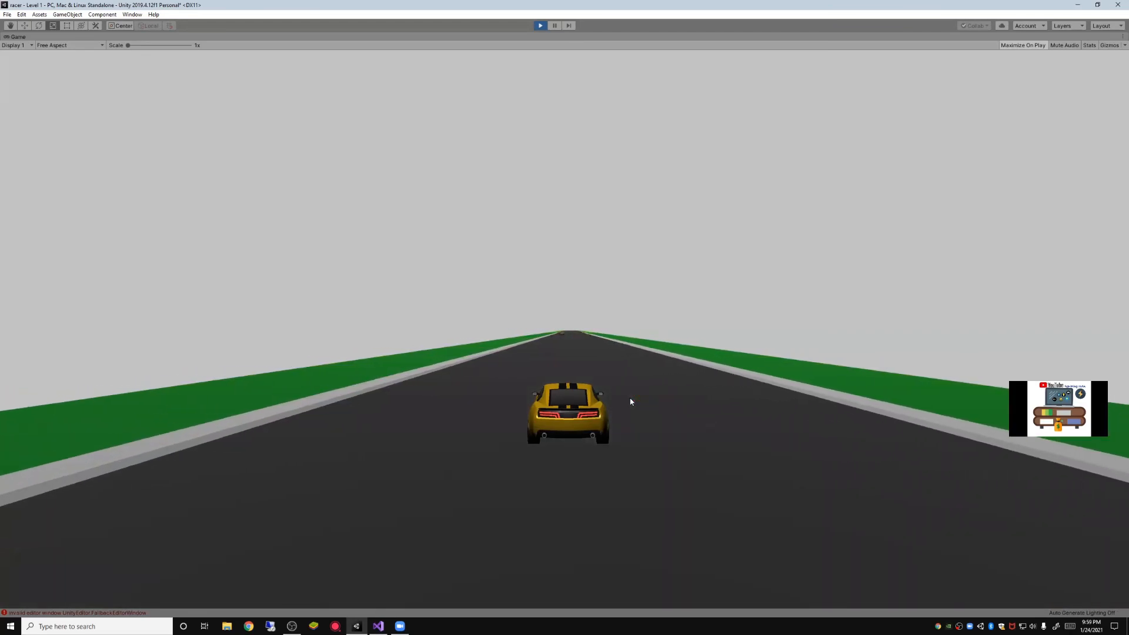
key(a)
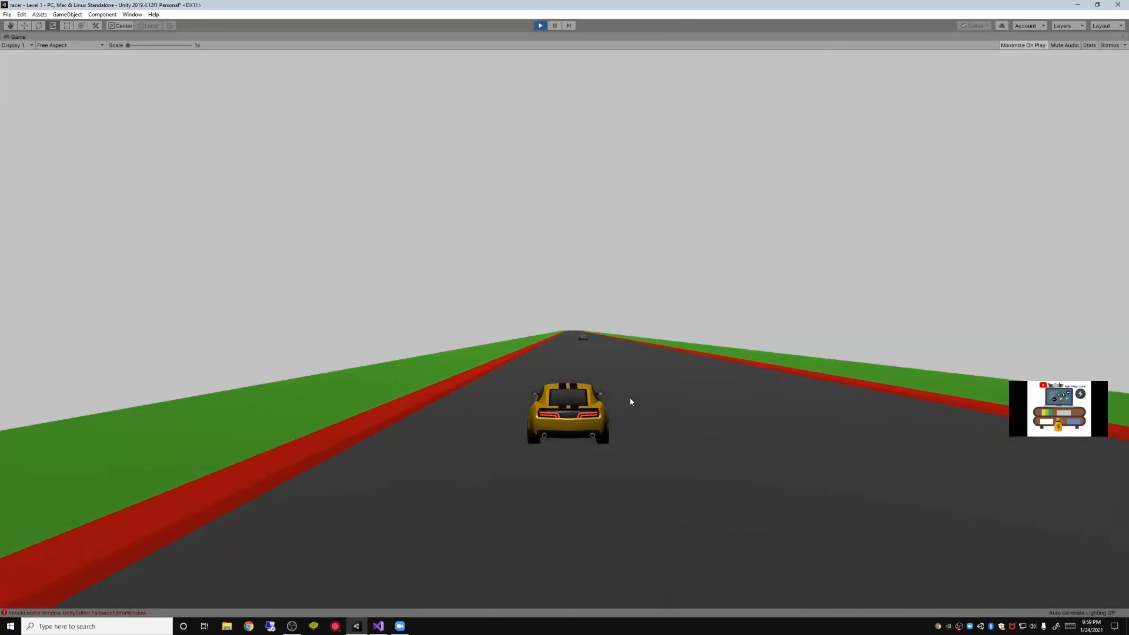
key(d)
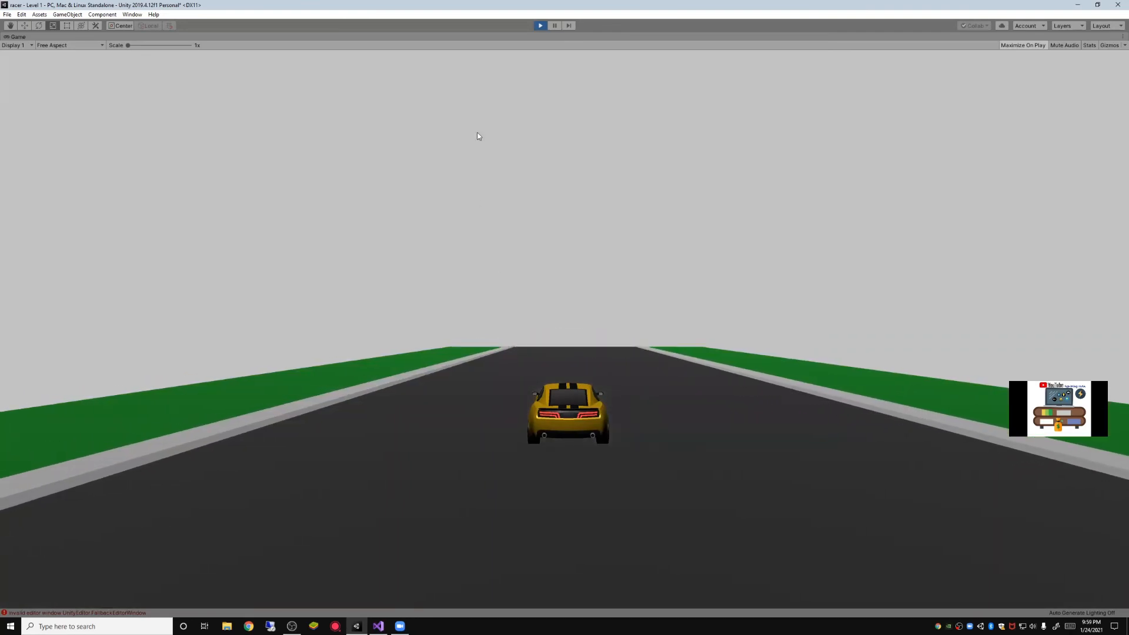
click(540, 26)
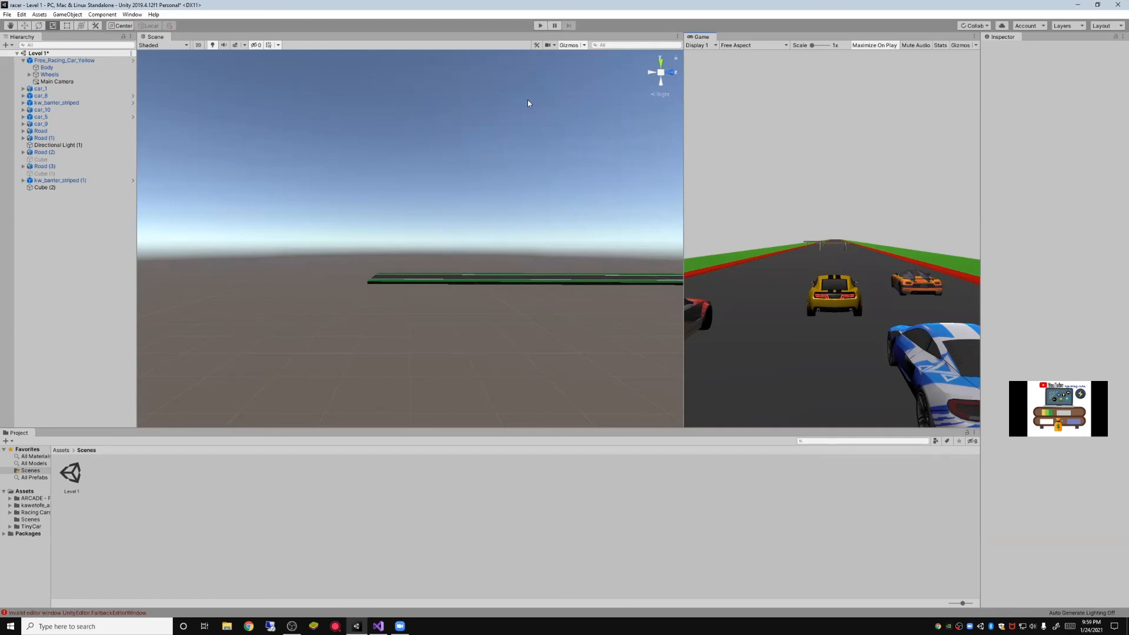
scroll(561, 153, down, 4)
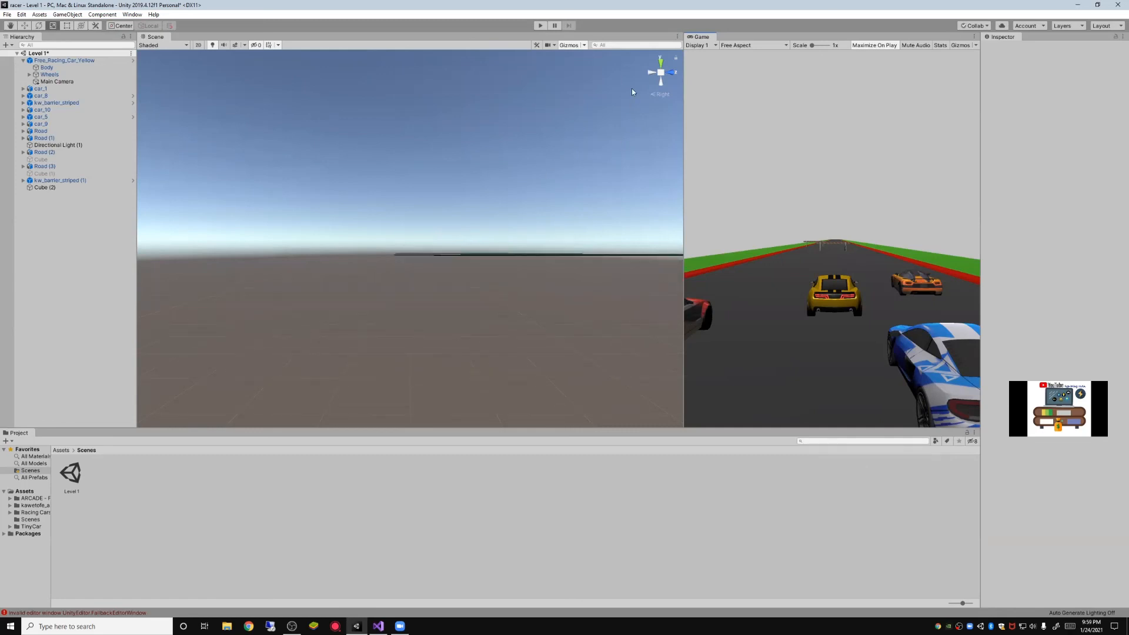